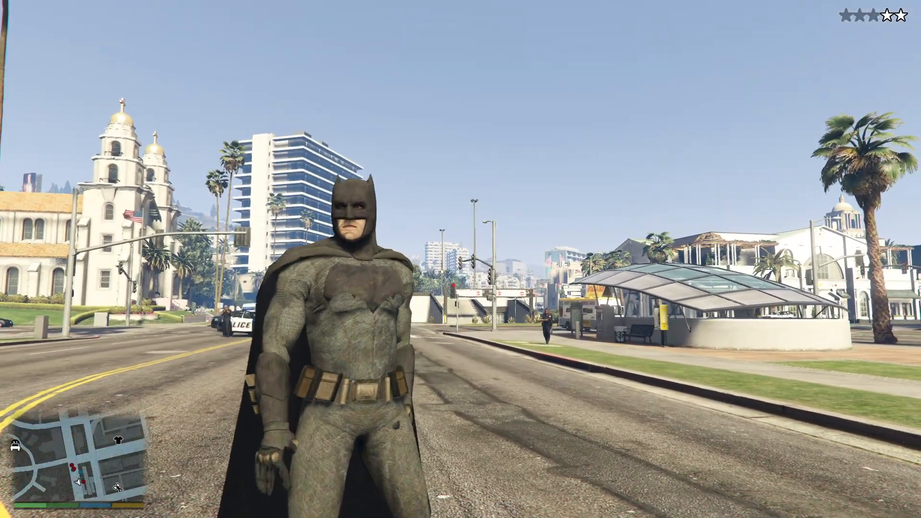
# Leave the game for the desktop and switch to Google Chrome on a new tab.
pyautogui.press('super+s')
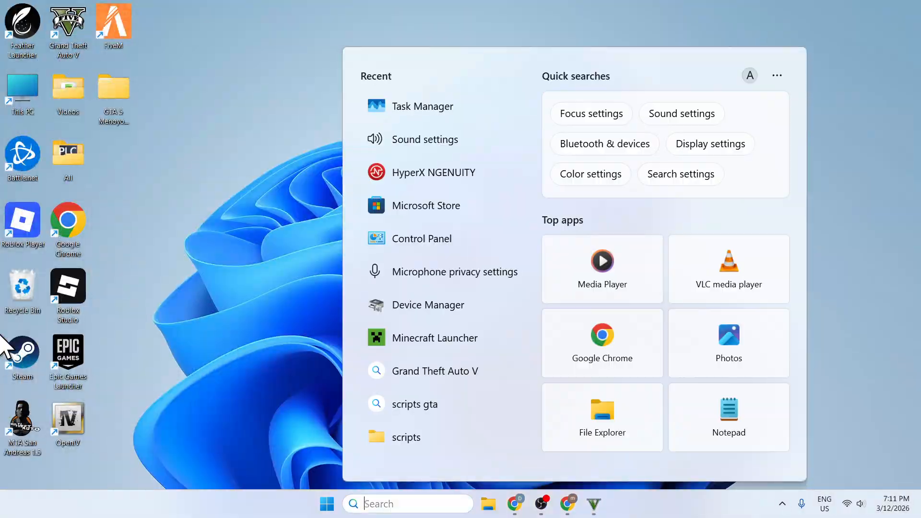
pyautogui.click(174, 309)
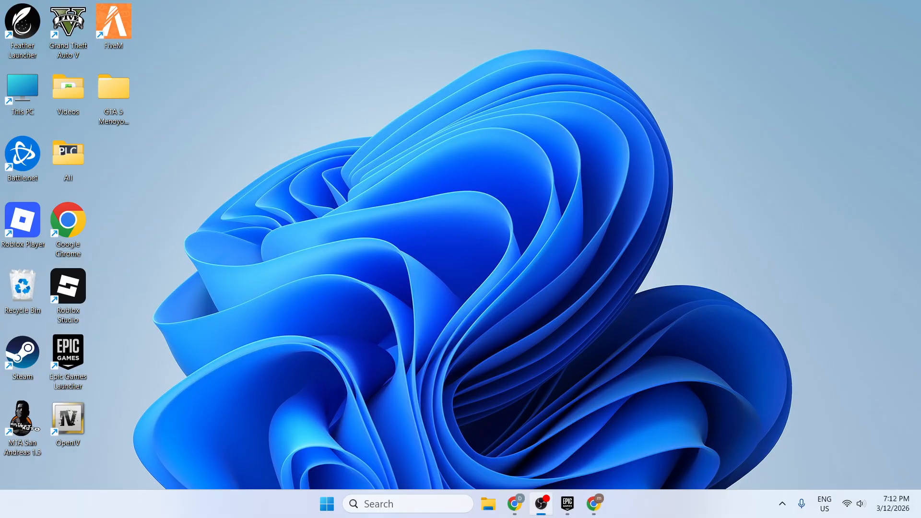
pyautogui.moveTo(0, 102); pyautogui.dragTo(355, 1)
pyautogui.click(379, 47)
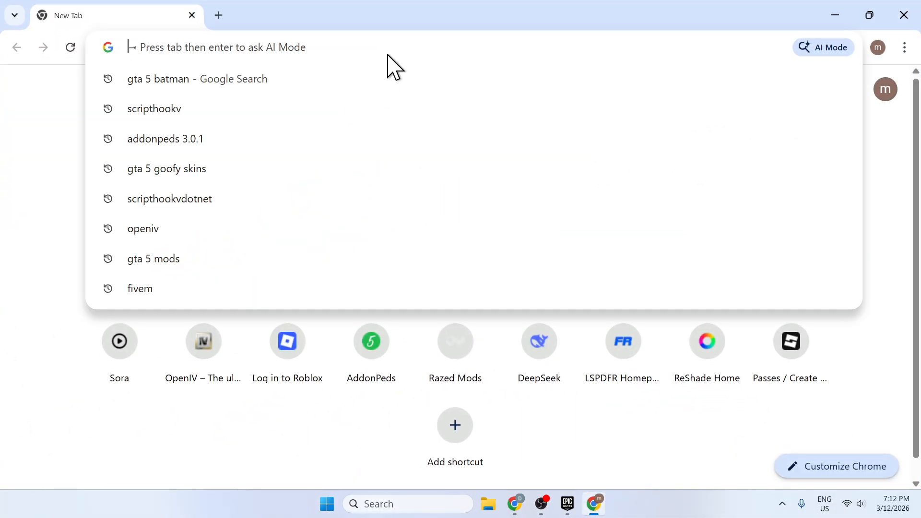
pyautogui.write('batman ')
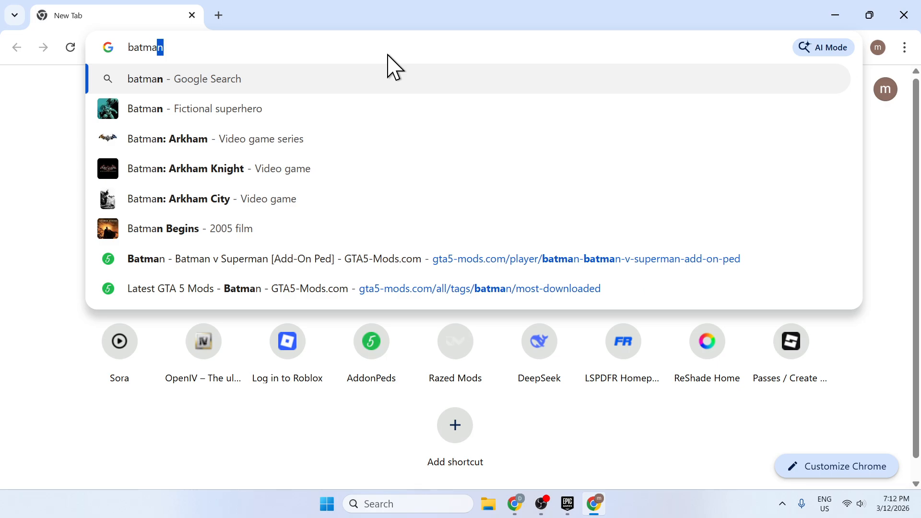
pyautogui.write('ga')
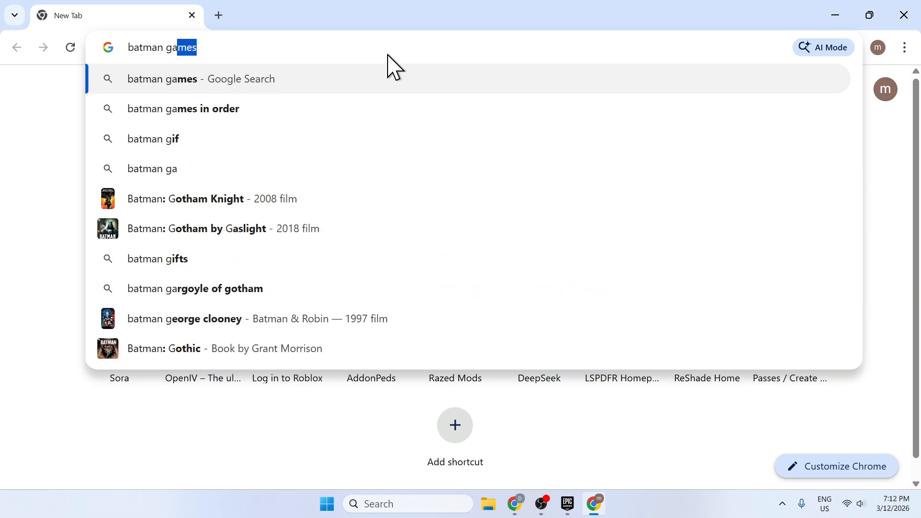
pyautogui.press('BackSpace')
pyautogui.press('Escape')
# Search Google for "gta 5 batman" and open the GTA5-Mods.com most-downloaded Batman result.
pyautogui.write('gta')
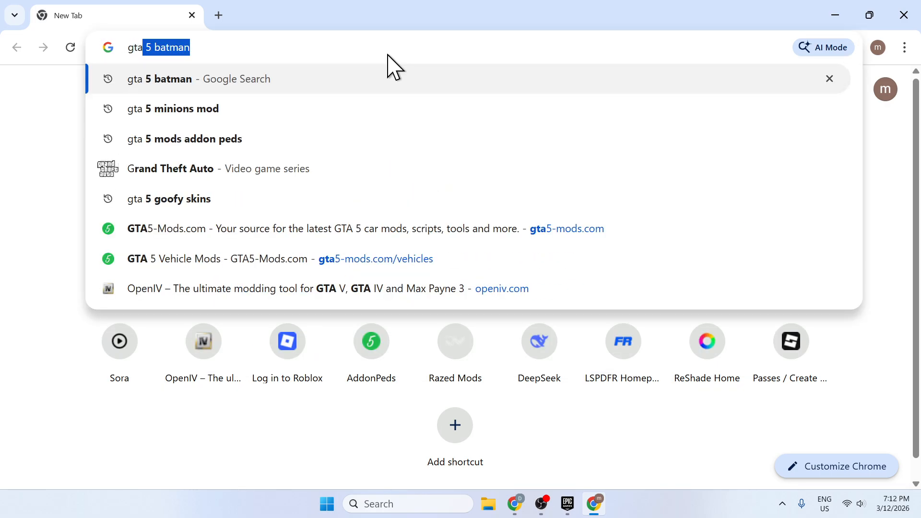
pyautogui.press('Return')
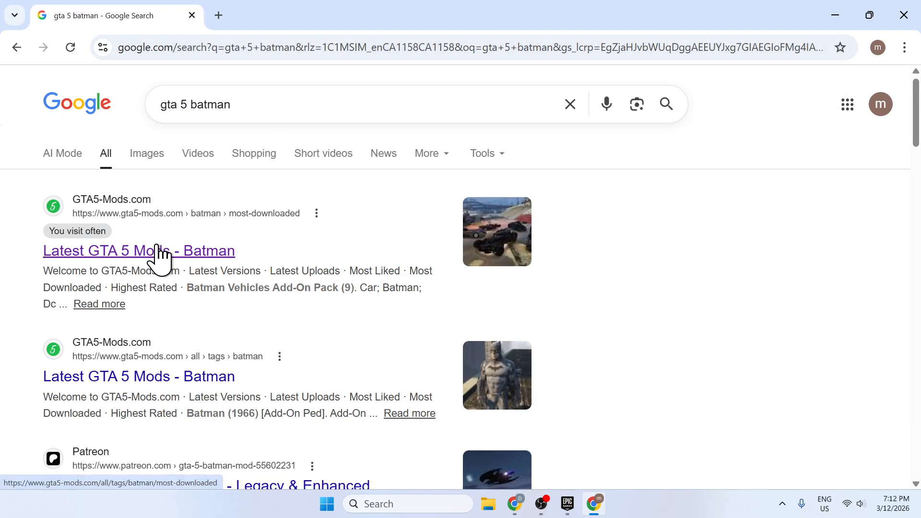
pyautogui.scroll(-2, 158, 249)
pyautogui.click(186, 185)
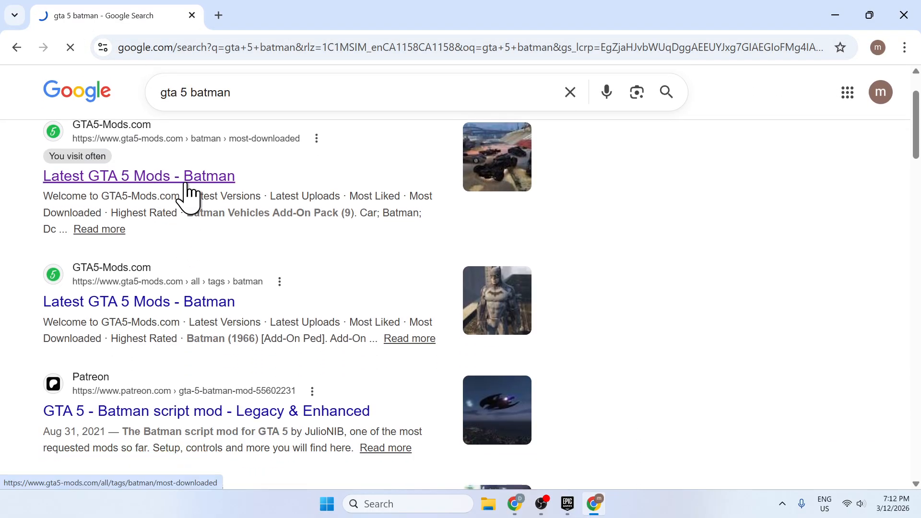
# Open the page of the "Batman - Batman v Superman [Add-On Ped]" mod by Meth0d.
pyautogui.scroll(-4, 354, 263)
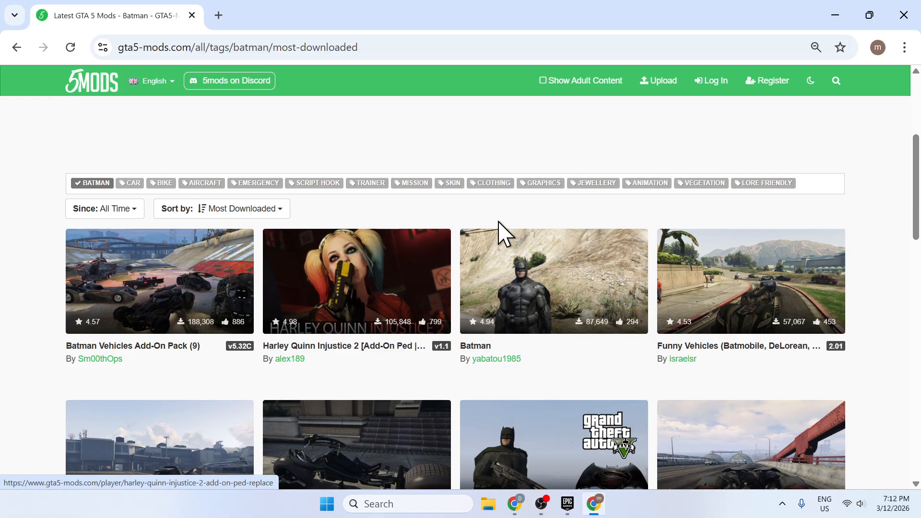
pyautogui.scroll(-5, 528, 259)
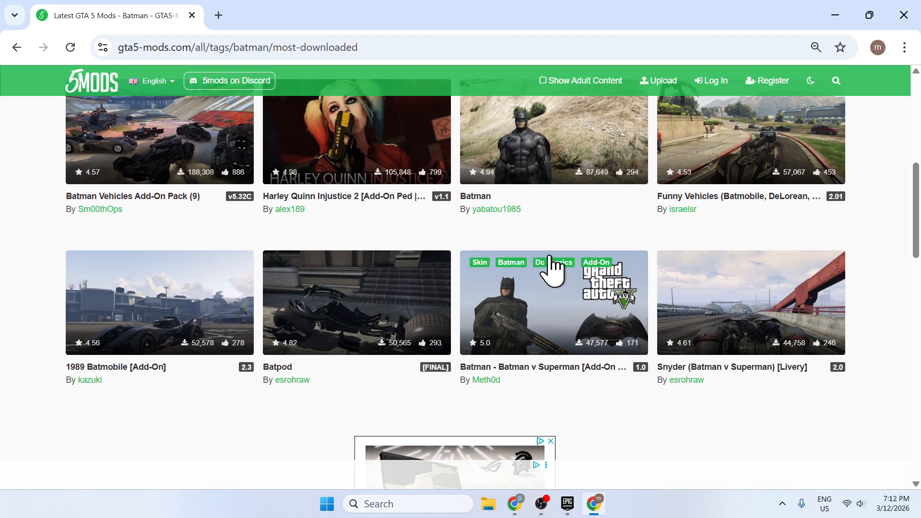
pyautogui.click(531, 330)
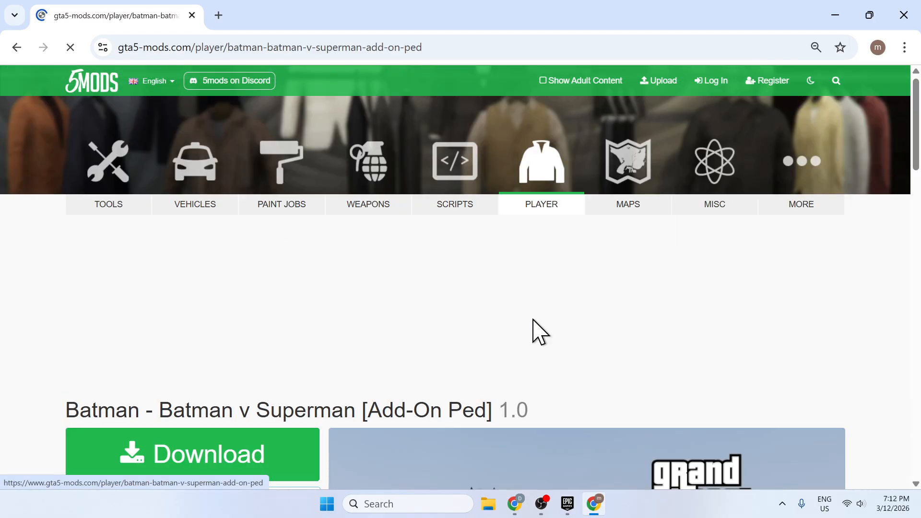
# Download version 1.0 of the Batman v Superman add-on ped, going through its download page.
pyautogui.scroll(-3, 315, 346)
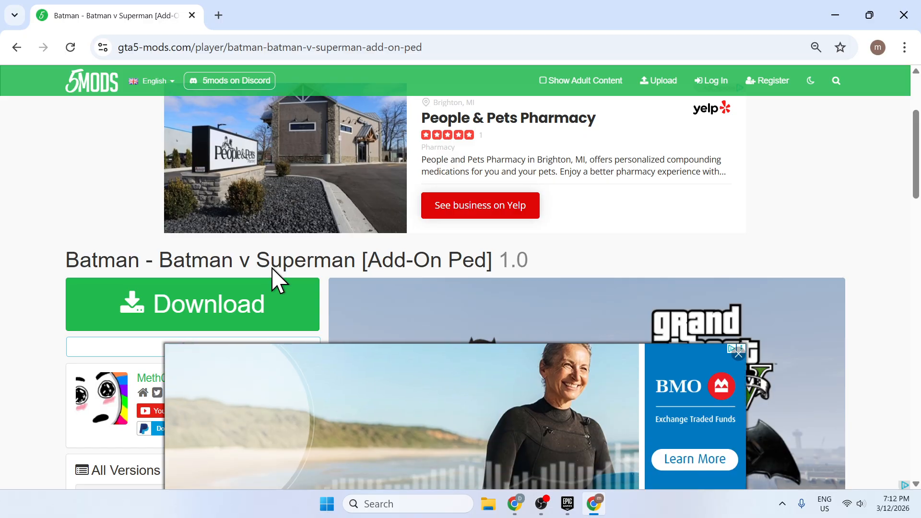
pyautogui.scroll(-2, 334, 274)
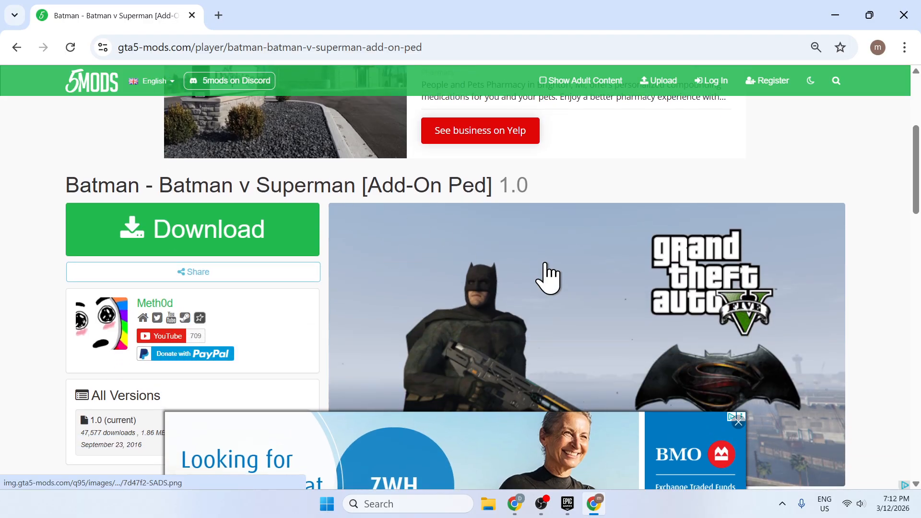
pyautogui.scroll(-2, 529, 257)
pyautogui.scroll(4, 247, 232)
pyautogui.click(243, 319)
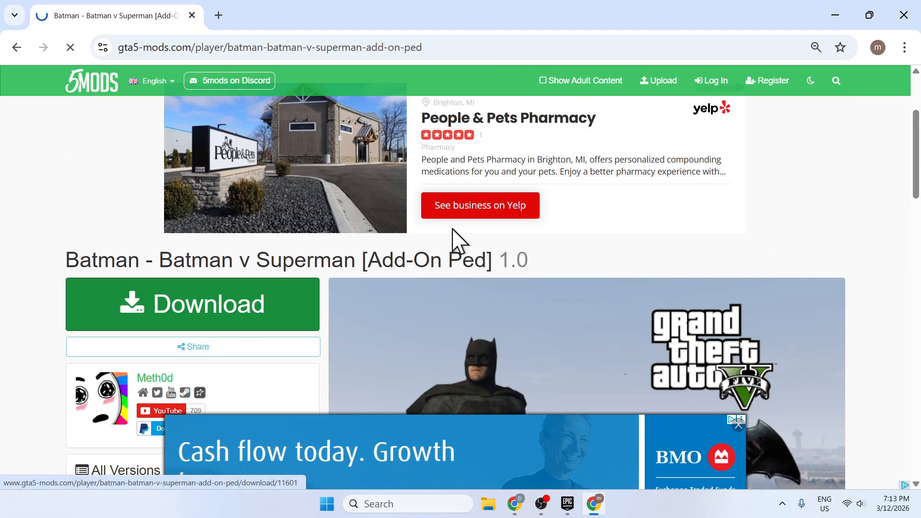
pyautogui.scroll(-5, 477, 233)
pyautogui.click(558, 272)
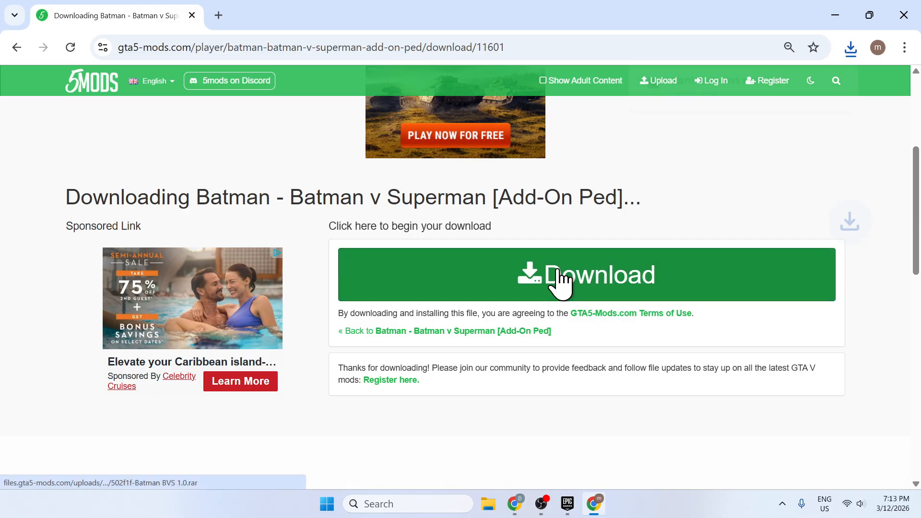
# Search Google in a new tab for "addonped 3.0.1" and open the ModLand.net AddonPeds 3.0.1 result.
pyautogui.click(218, 15)
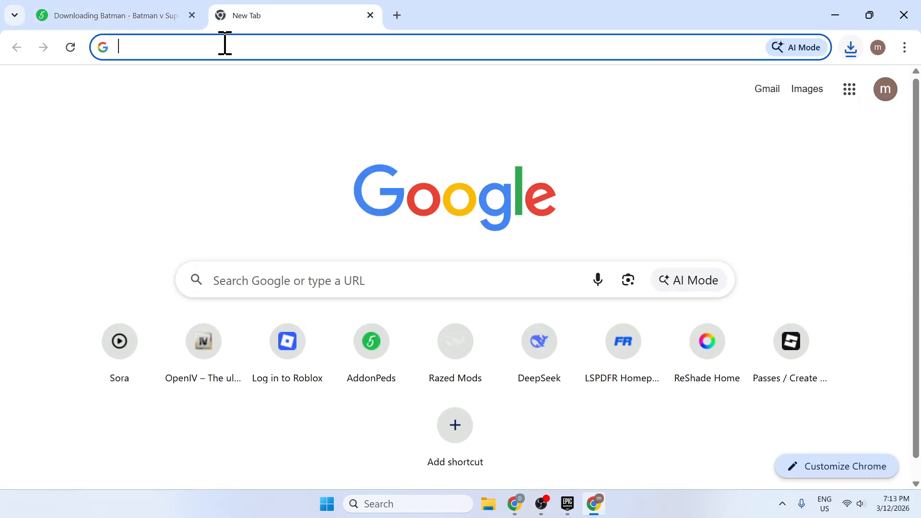
pyautogui.click(224, 44)
pyautogui.write('addonped 3.0.1')
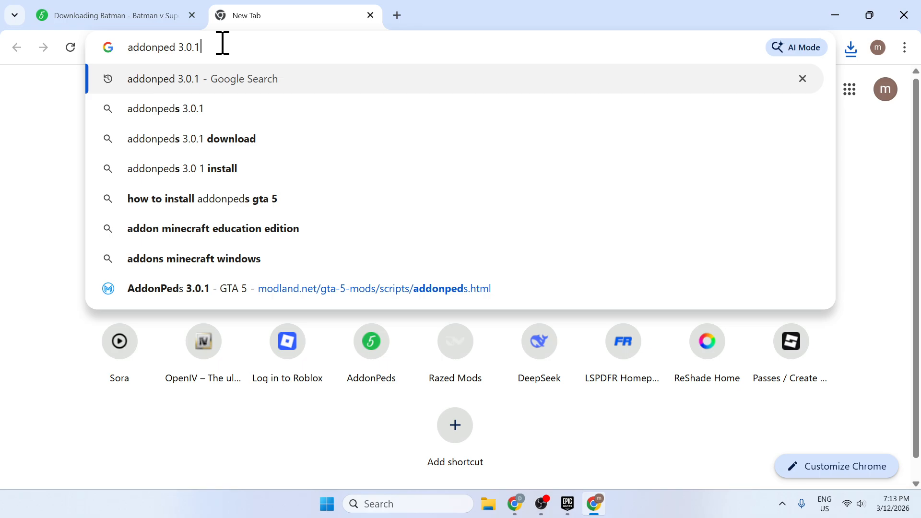
pyautogui.press('Return')
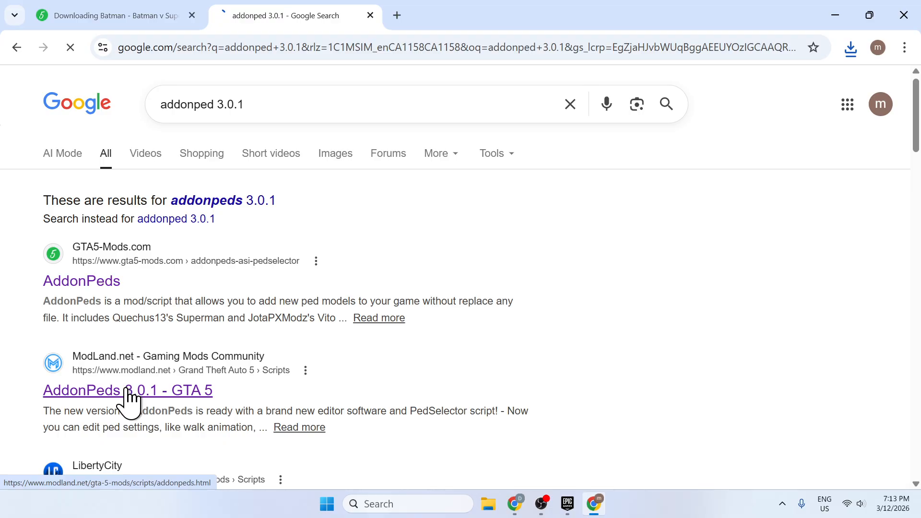
# Download AddonPeds_3.0.1_modland.rar from ModLand through its direct download page.
pyautogui.scroll(-15, 249, 355)
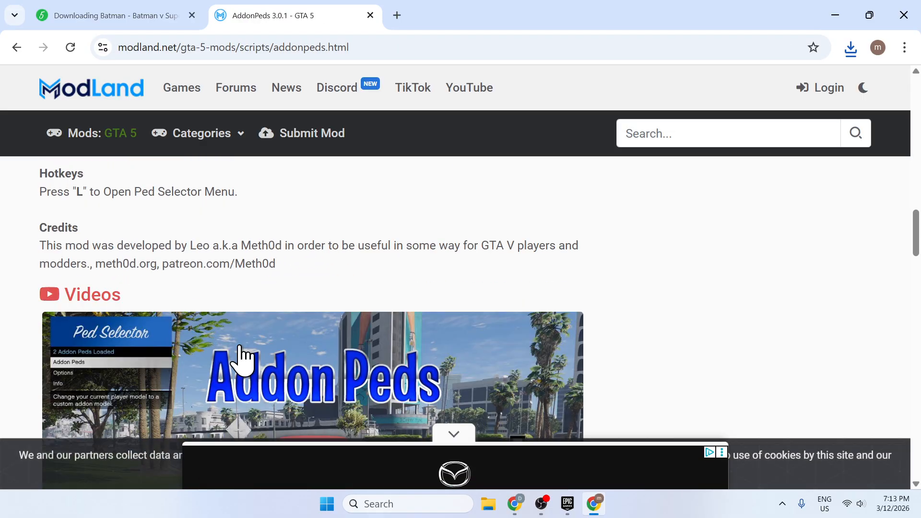
pyautogui.scroll(-10, 242, 343)
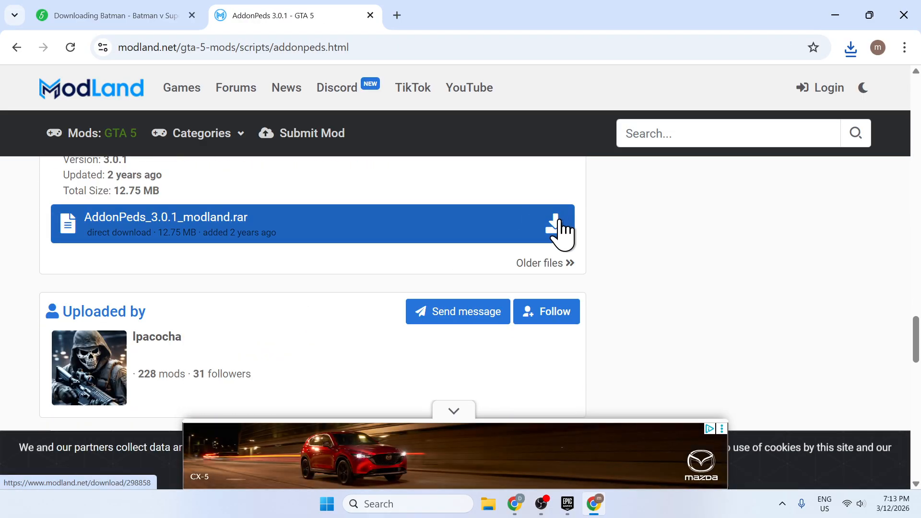
pyautogui.click(558, 229)
pyautogui.click(820, 161)
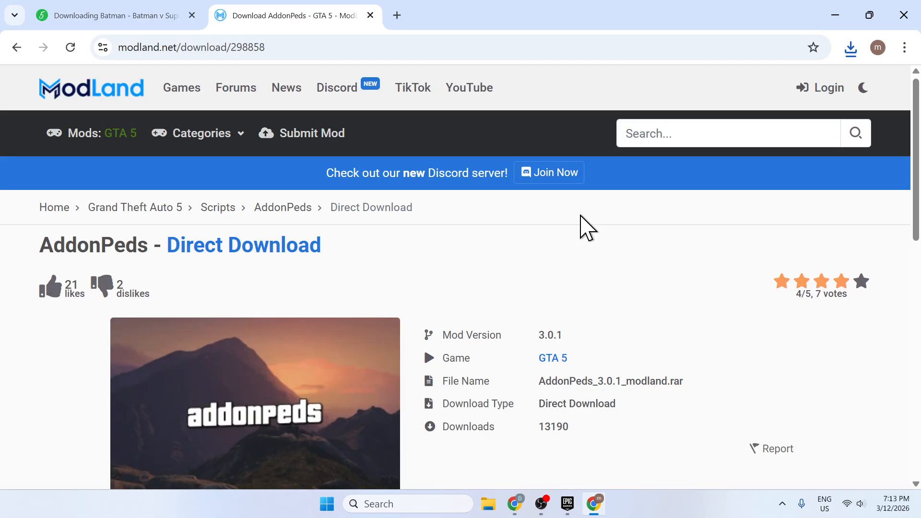
pyautogui.scroll(-5, 580, 226)
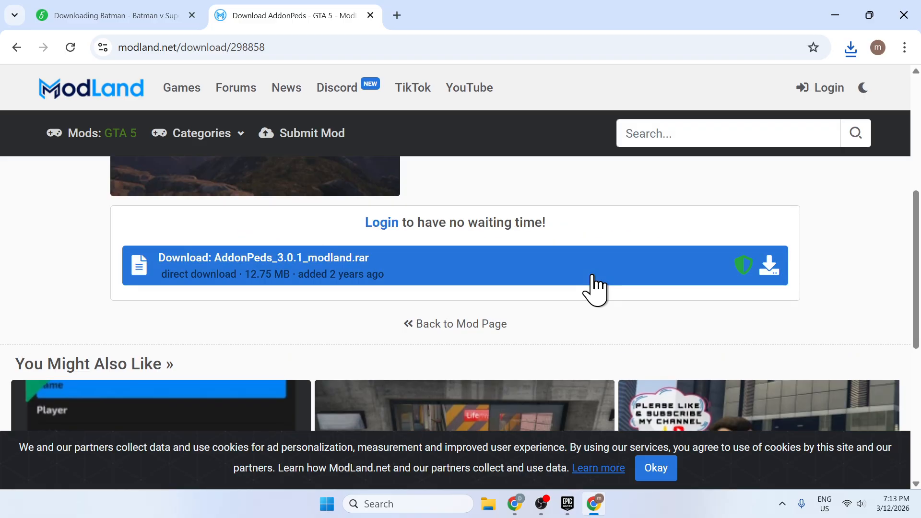
pyautogui.click(765, 273)
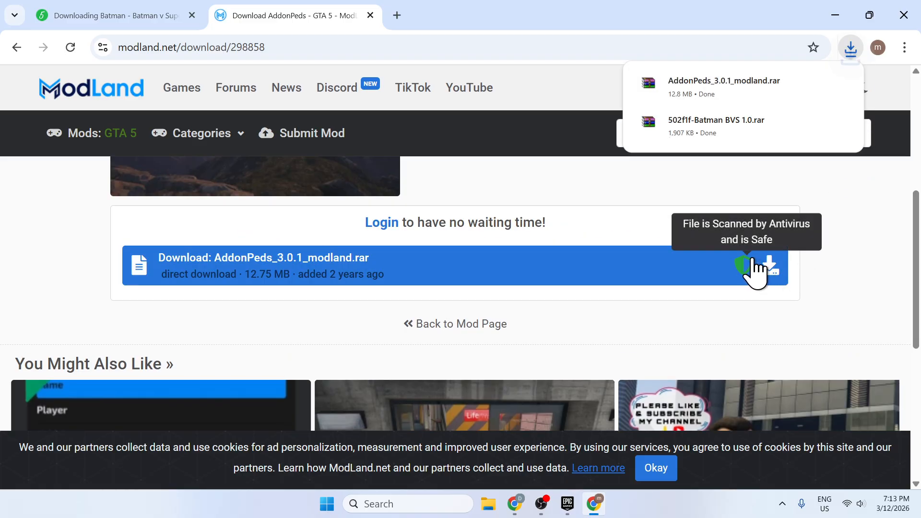
# Search Google in a new tab for "scripthookvdotnet" and open the project's GitHub releases page.
pyautogui.click(397, 15)
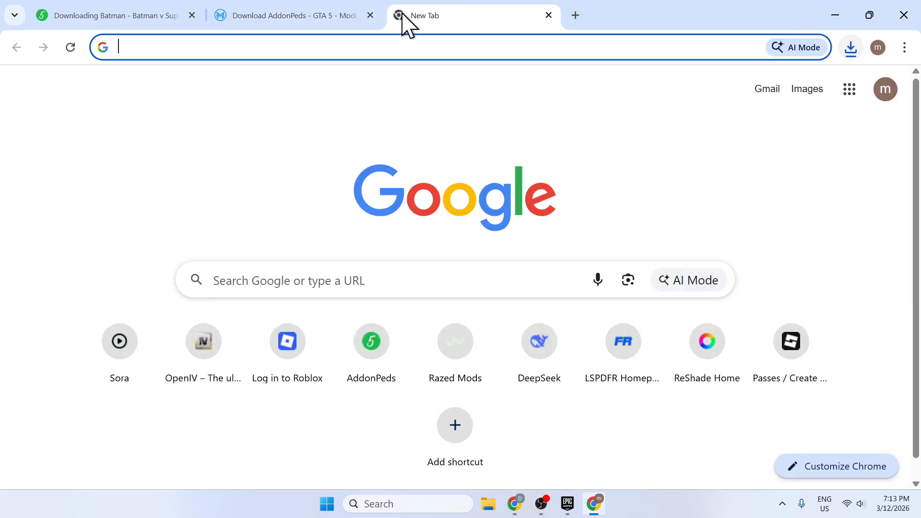
pyautogui.write('scr')
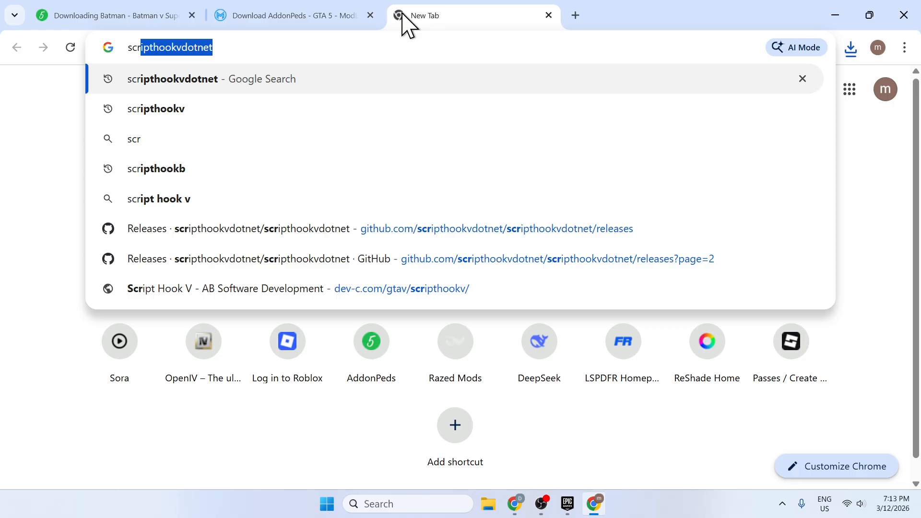
pyautogui.press('Right')
pyautogui.press('Return')
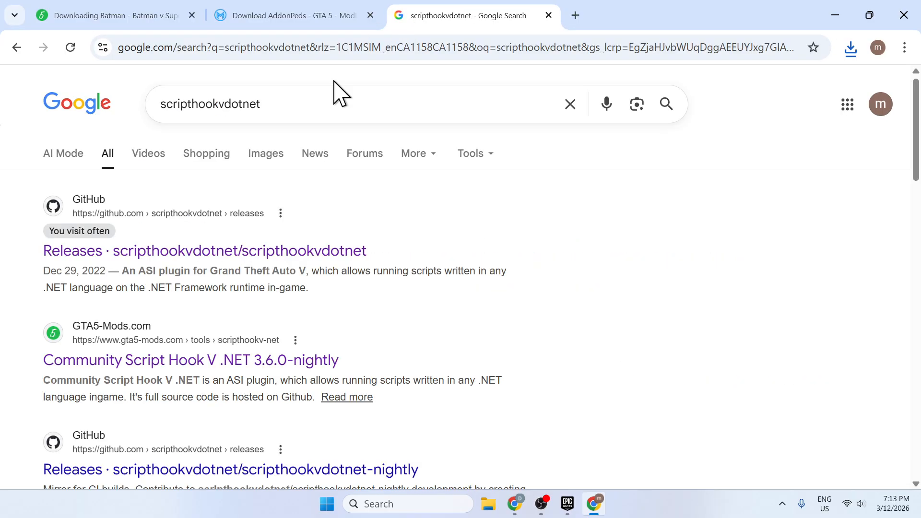
pyautogui.click(265, 252)
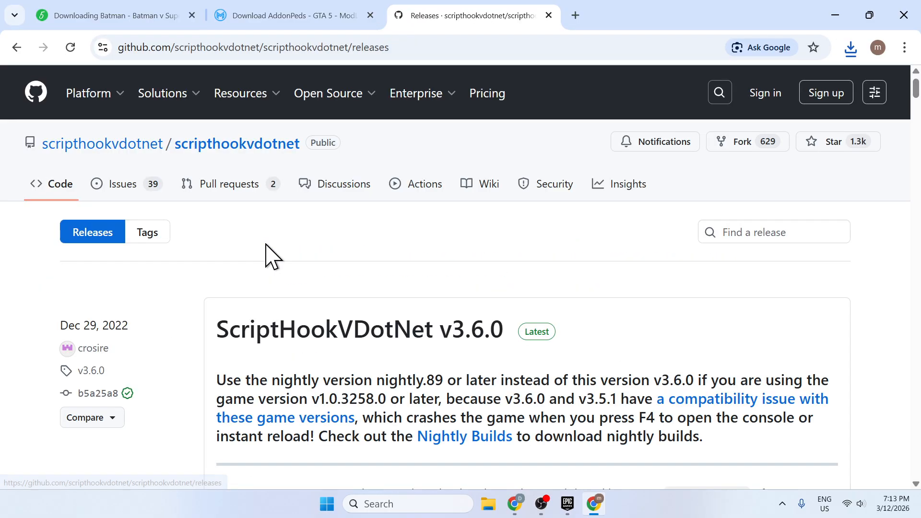
# Download ScriptHookVDotNet.zip from the assets of release v2.10.5 on page 2 of the releases list.
pyautogui.scroll(-12, 381, 288)
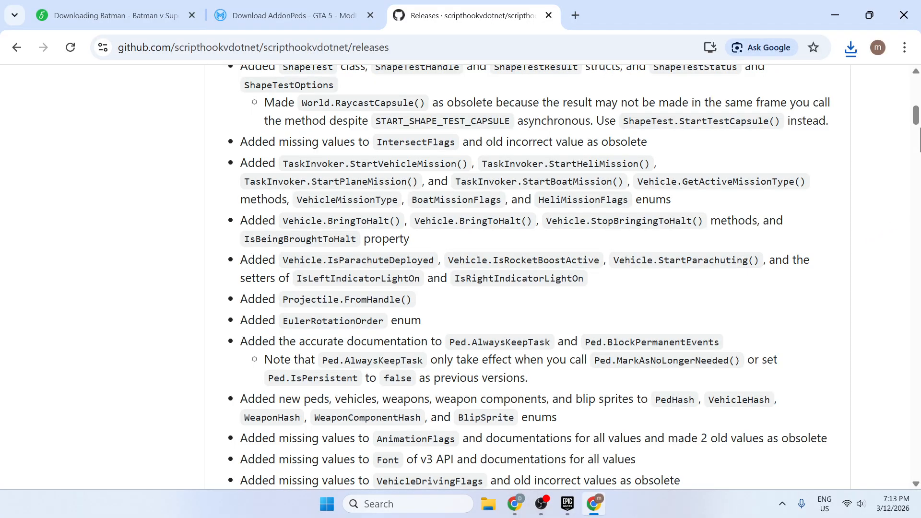
pyautogui.moveTo(920, 129); pyautogui.dragTo(920, 513)
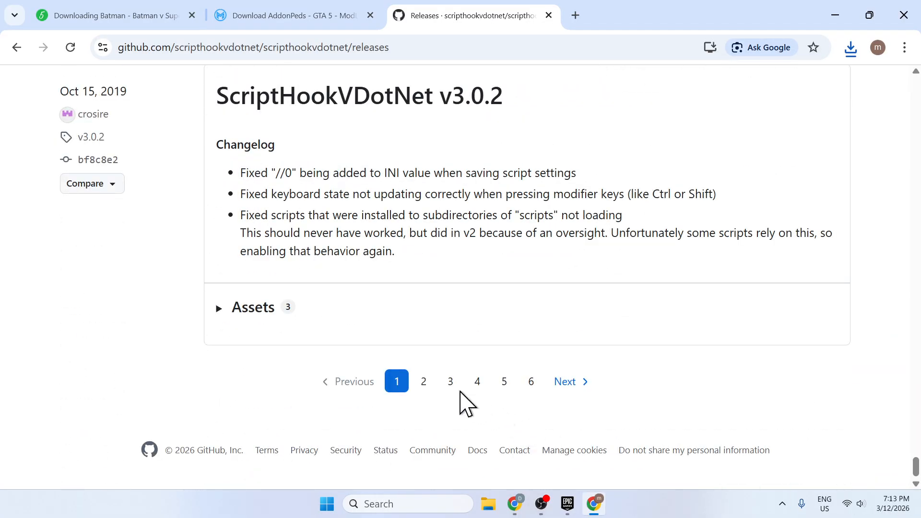
pyautogui.click(425, 383)
pyautogui.scroll(-7, 415, 360)
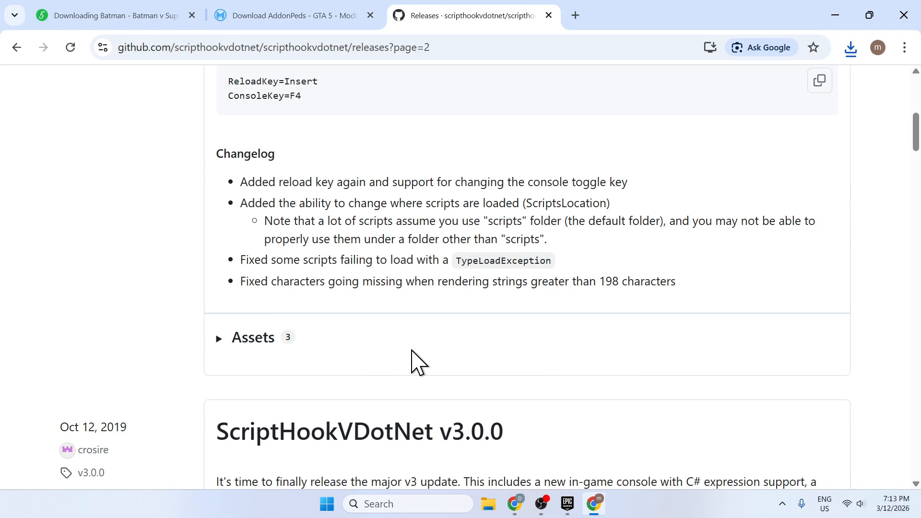
pyautogui.scroll(-20, 412, 350)
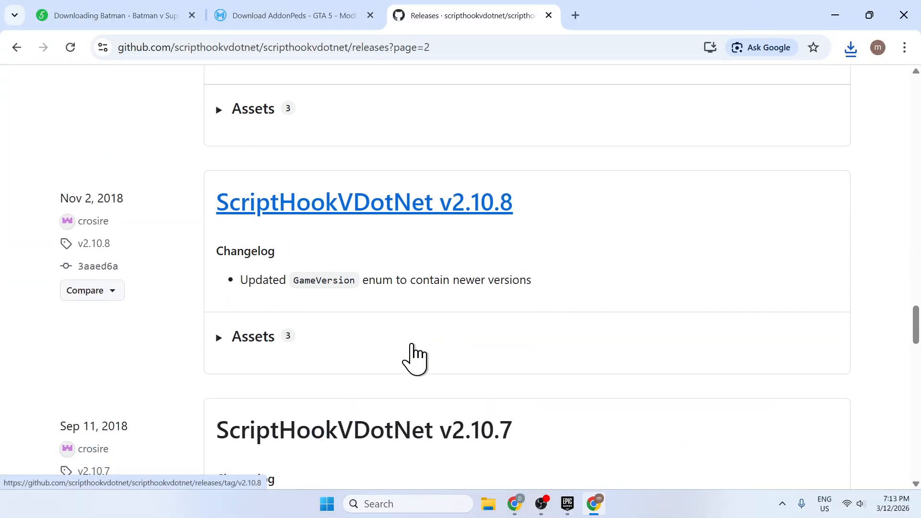
pyautogui.scroll(-15, 413, 357)
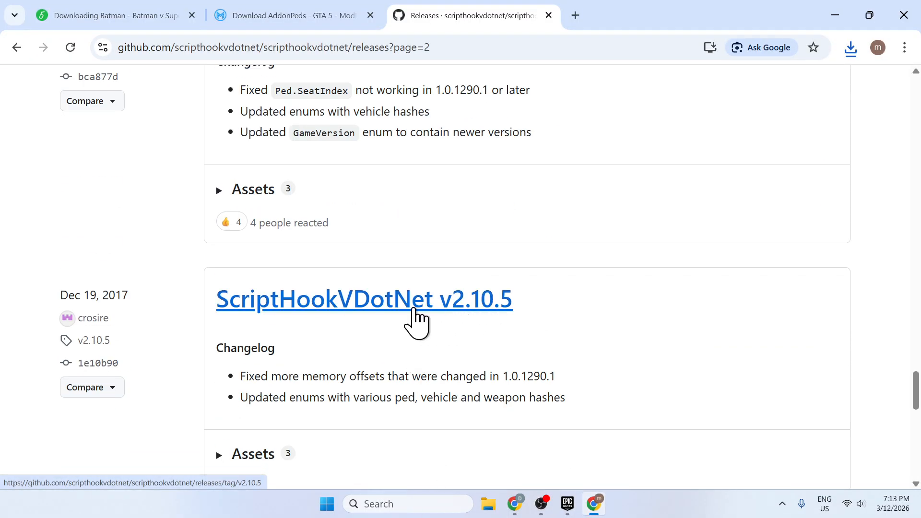
pyautogui.scroll(-2, 415, 322)
pyautogui.click(276, 380)
pyautogui.scroll(-2, 266, 391)
pyautogui.click(265, 341)
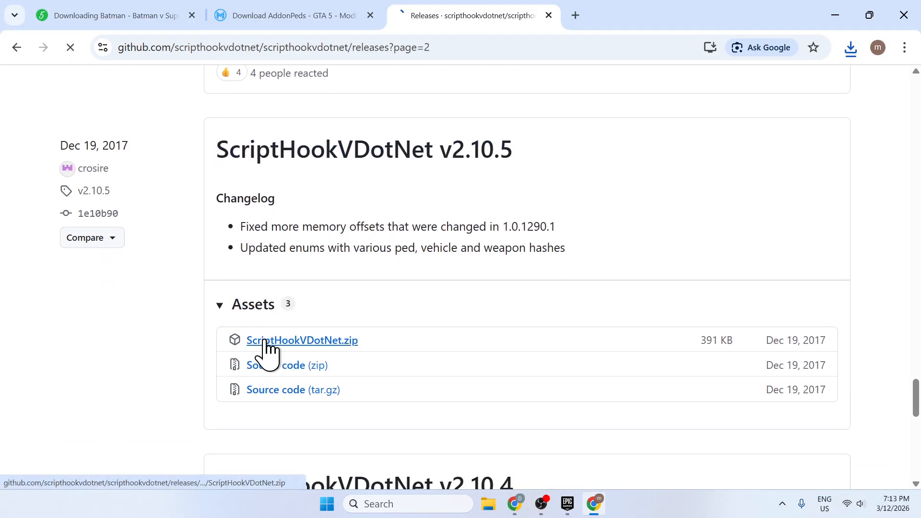
# Search Google in a new tab for "scripthookv" and open the Script Hook V page on dev-c.com.
pyautogui.click(575, 16)
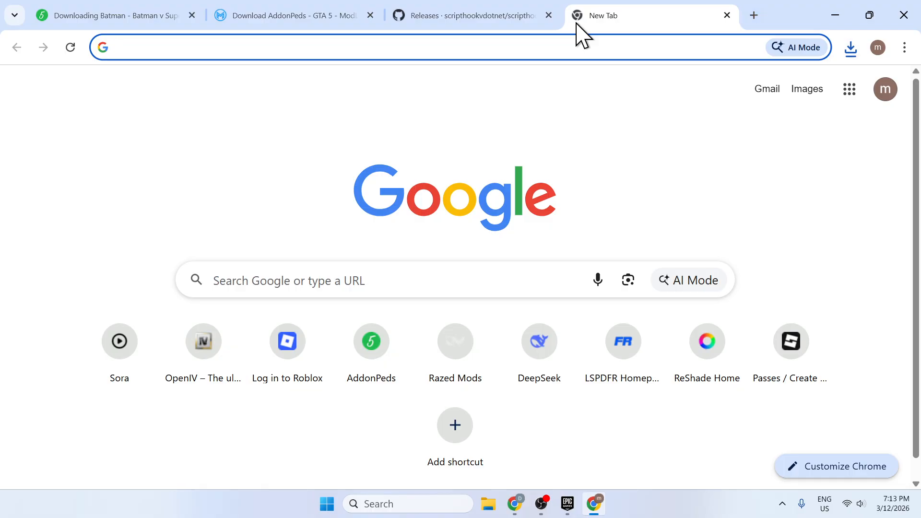
pyautogui.write('sc')
pyautogui.press('Down')
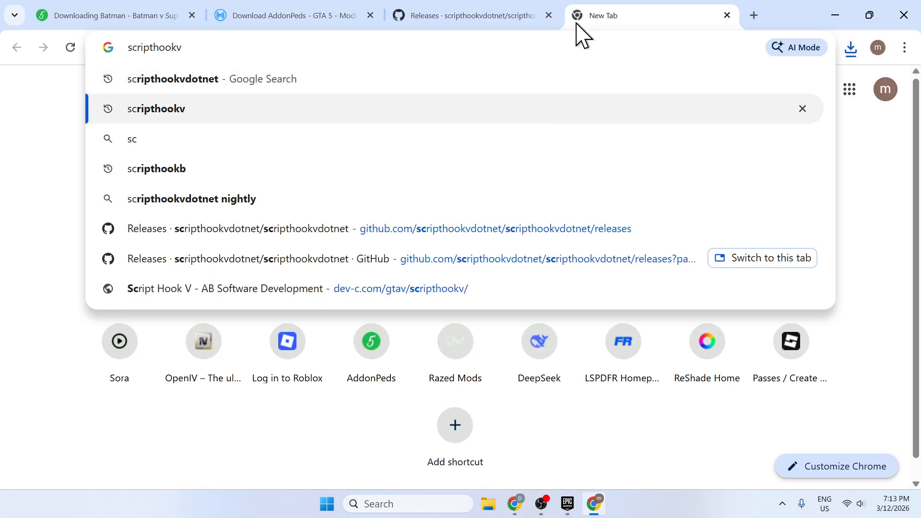
pyautogui.press('Return')
pyautogui.click(101, 247)
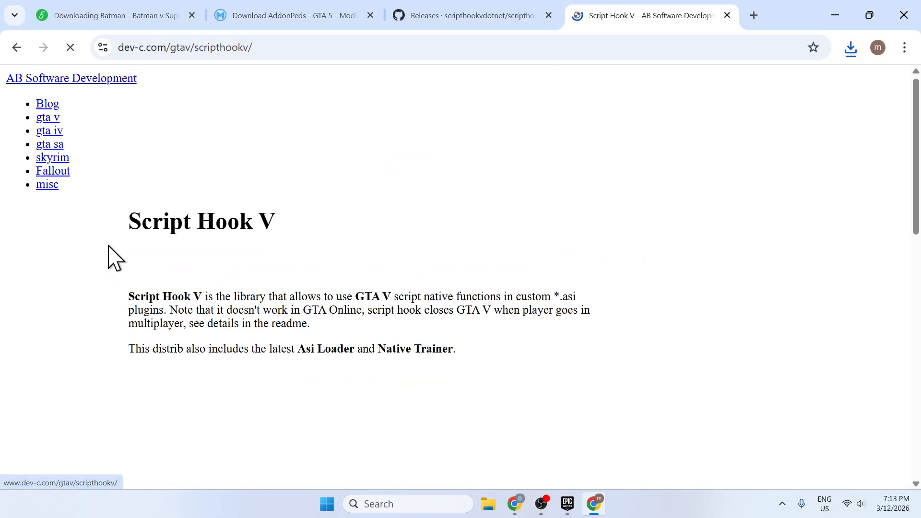
# Download Script Hook V version v3751.0 / 1013.29 from its release table.
pyautogui.scroll(-5, 312, 288)
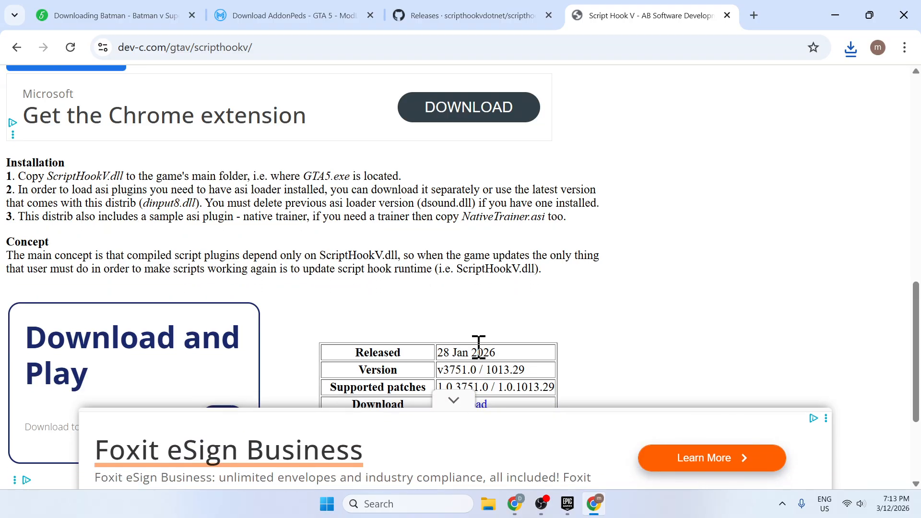
pyautogui.scroll(-3, 479, 346)
pyautogui.click(475, 266)
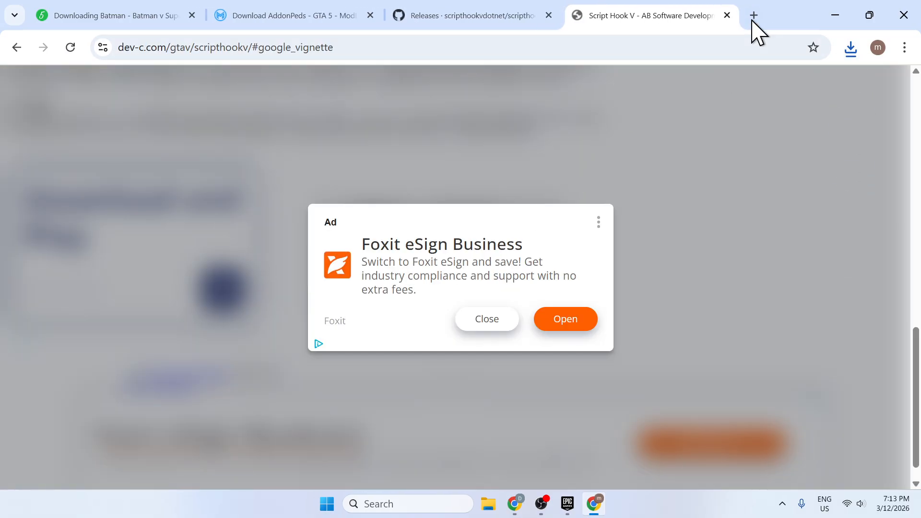
# Search Google in a new tab for "nativeui" and download Release.zip of NativeUI 1.9.1 from the Guad/NativeUI GitHub releases.
pyautogui.click(754, 16)
pyautogui.click(624, 46)
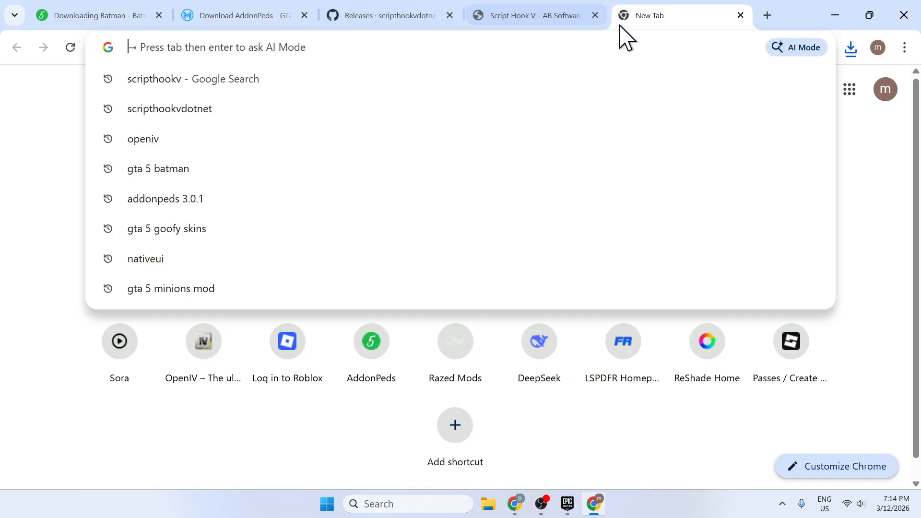
pyautogui.write('nativeui')
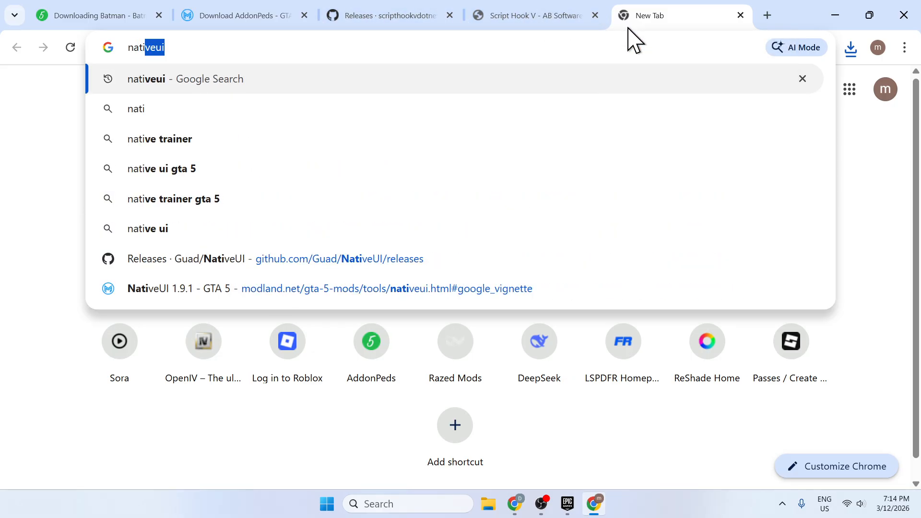
pyautogui.press('Return')
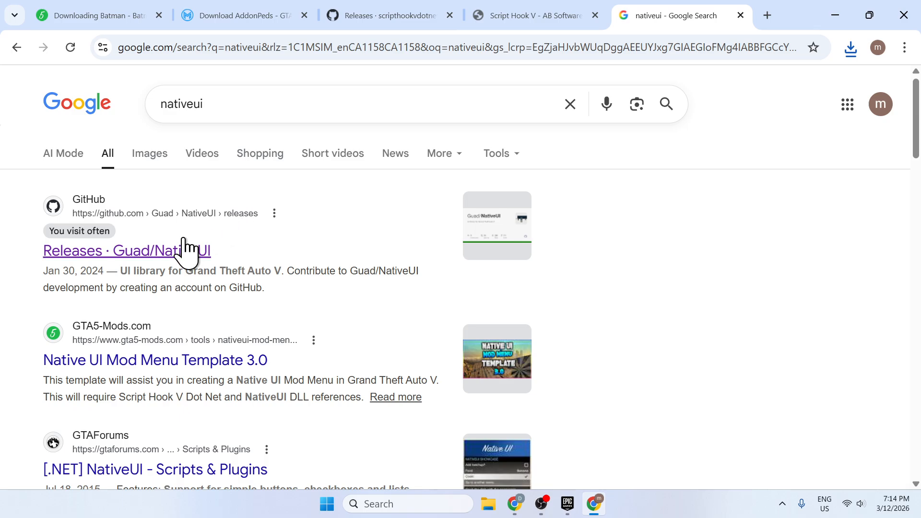
pyautogui.click(180, 248)
pyautogui.scroll(-4, 260, 294)
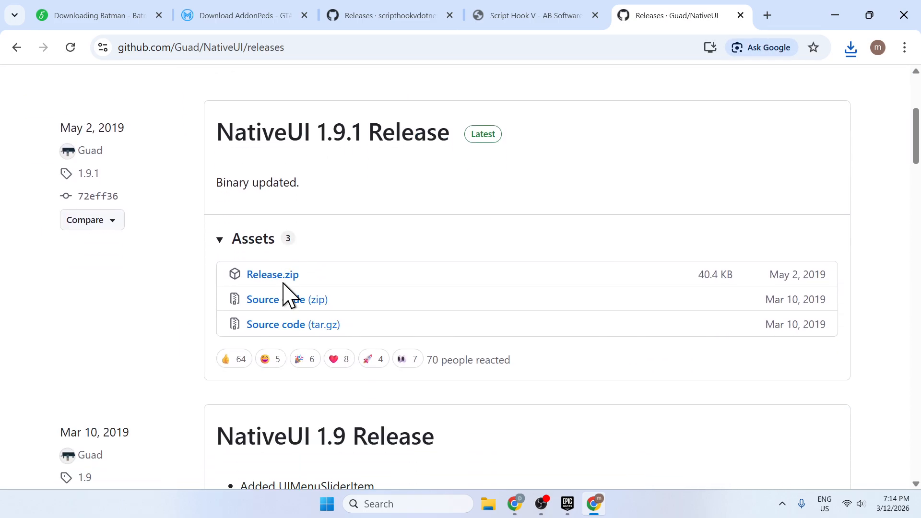
pyautogui.click(278, 275)
# Search Google in a new tab for "openiv" and open the OpenIV website result.
pyautogui.click(767, 16)
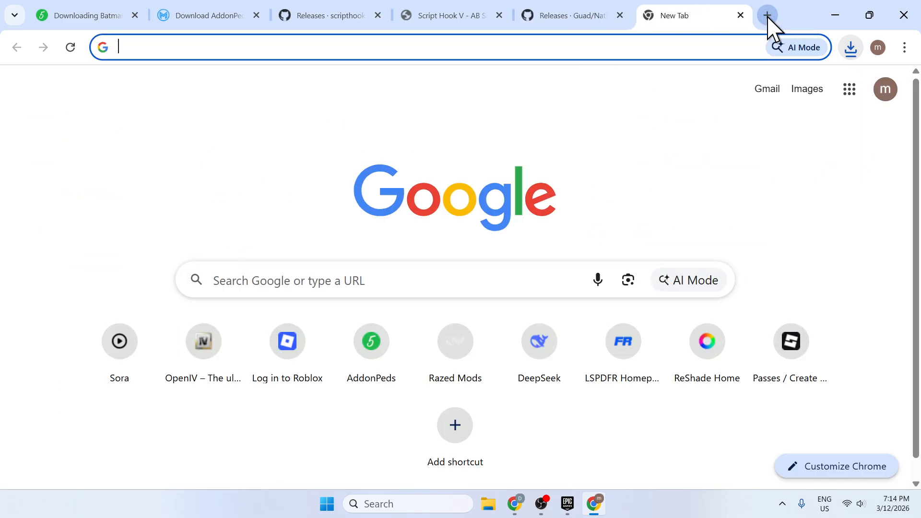
pyautogui.write('open')
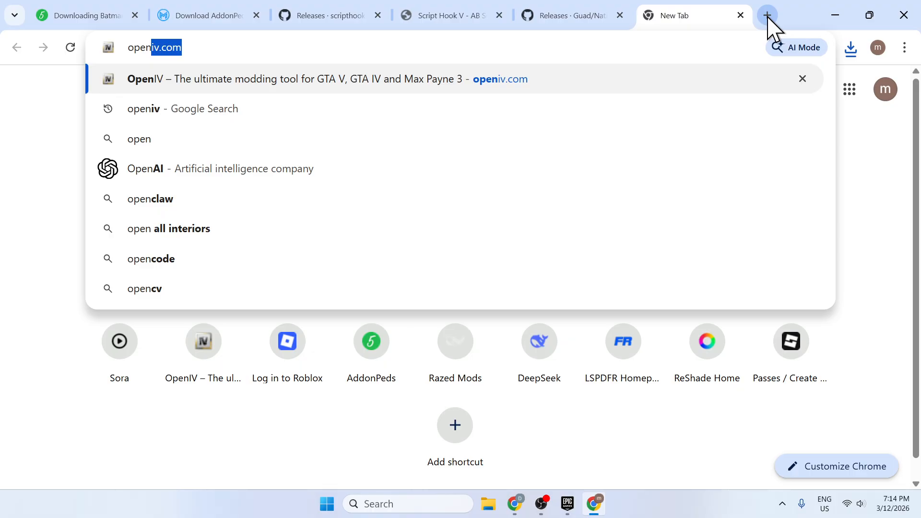
pyautogui.write('iv.co')
pyautogui.press('BackSpace')
pyautogui.press('BackSpace')
pyautogui.press('BackSpace')
pyautogui.press('Return')
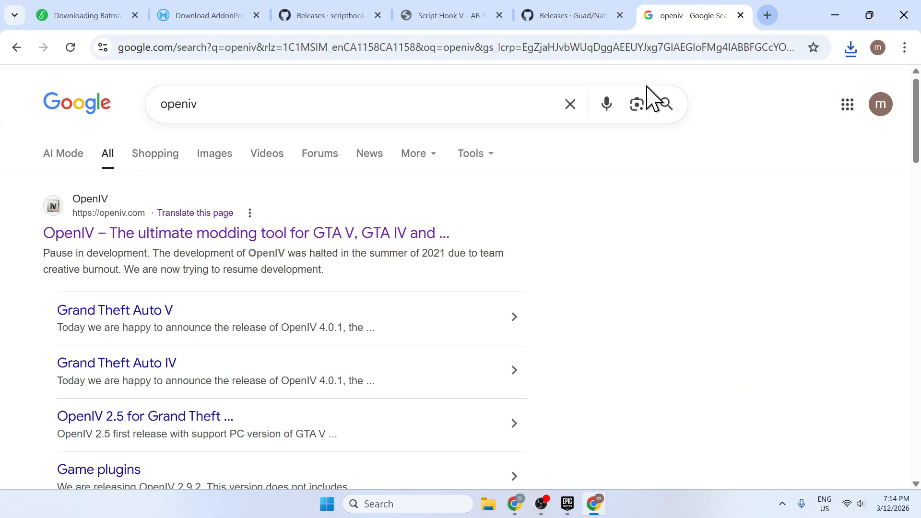
pyautogui.click(304, 235)
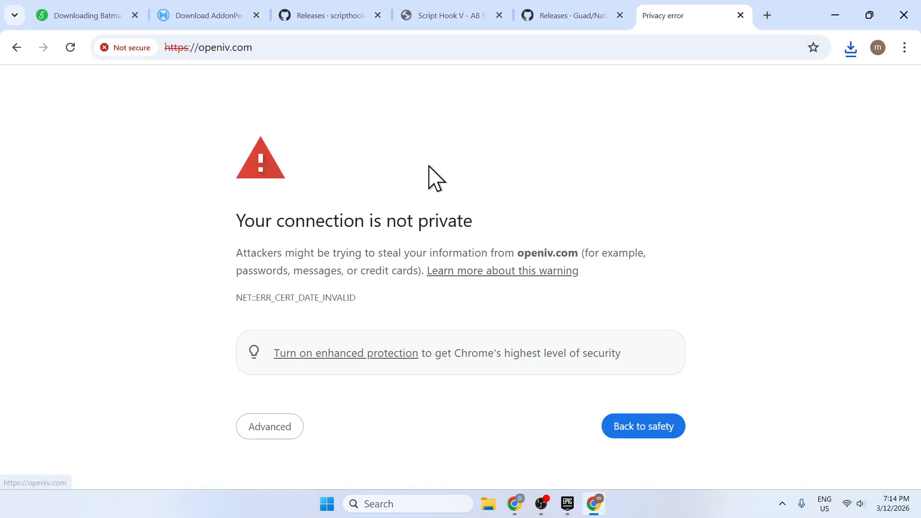
# Proceed past the privacy warning to openiv.com, then close the browser.
pyautogui.click(275, 427)
pyautogui.scroll(-3, 294, 386)
pyautogui.click(288, 445)
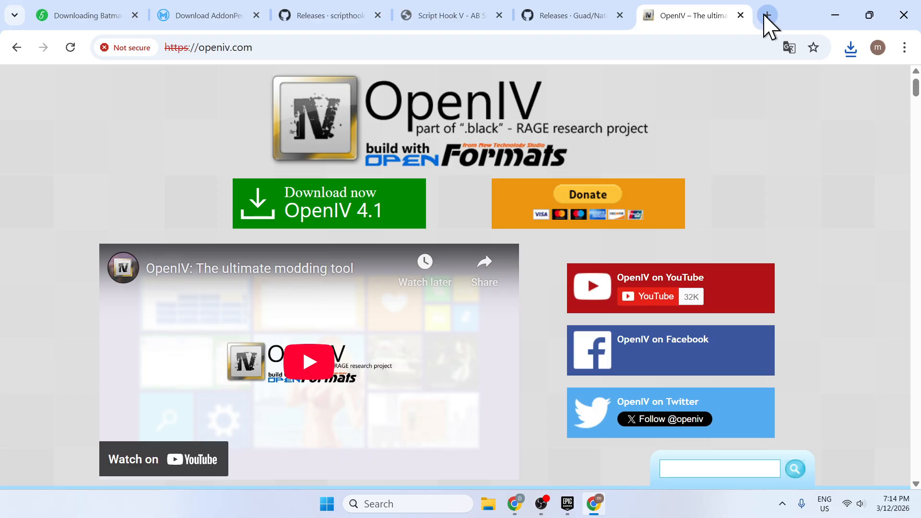
pyautogui.click(904, 15)
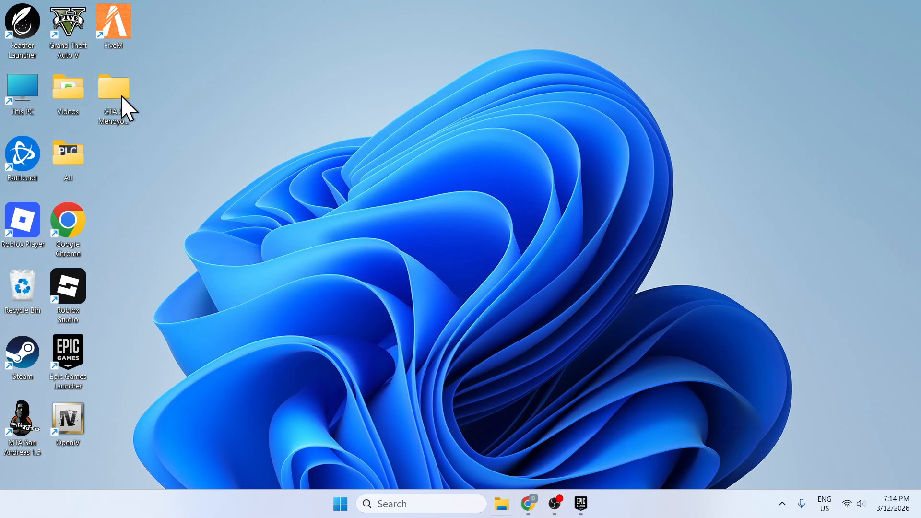
# Open the Downloads folder in File Explorer and move its window clear of the desktop icons.
pyautogui.doubleClick(126, 108)
pyautogui.click(123, 261)
pyautogui.moveTo(216, 86); pyautogui.dragTo(679, 49)
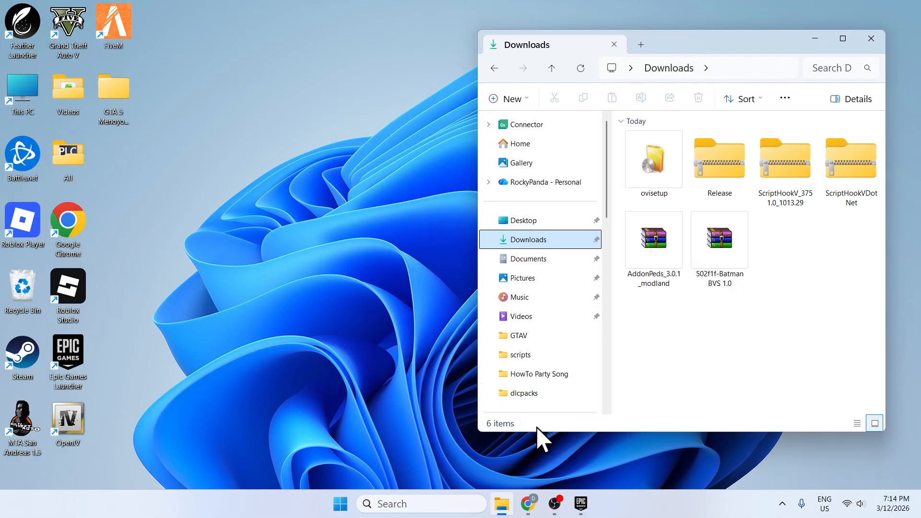
# Switch to the Epic Games Launcher and open Grand Theft Auto V's installation folder from its management options.
pyautogui.click(573, 511)
pyautogui.scroll(-4, 280, 343)
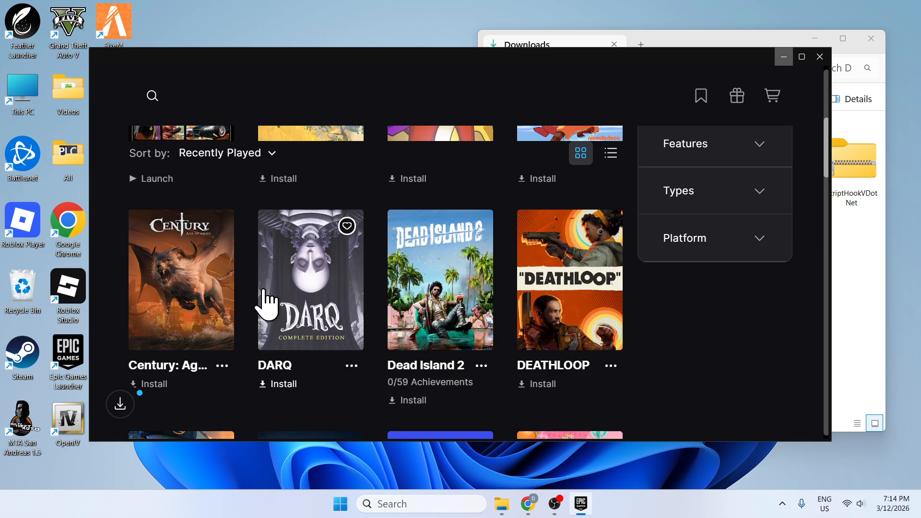
pyautogui.scroll(4, 266, 304)
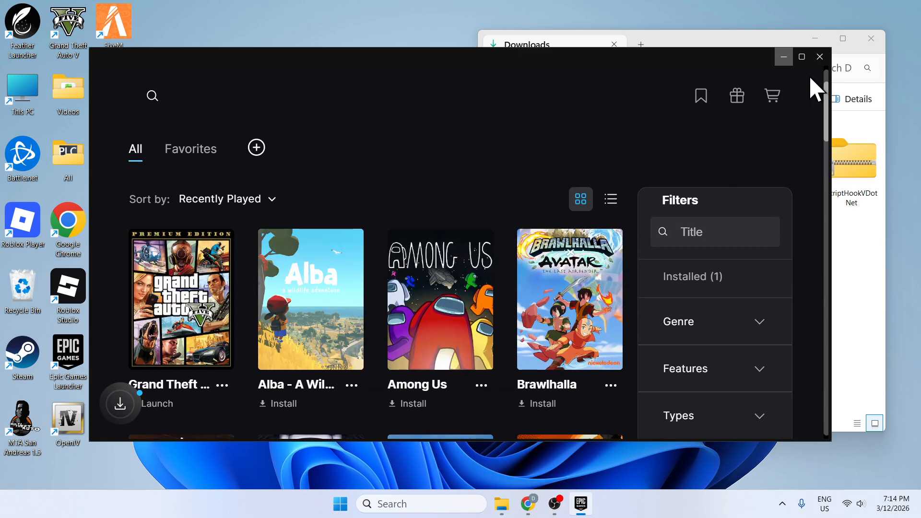
pyautogui.click(801, 57)
pyautogui.click(278, 368)
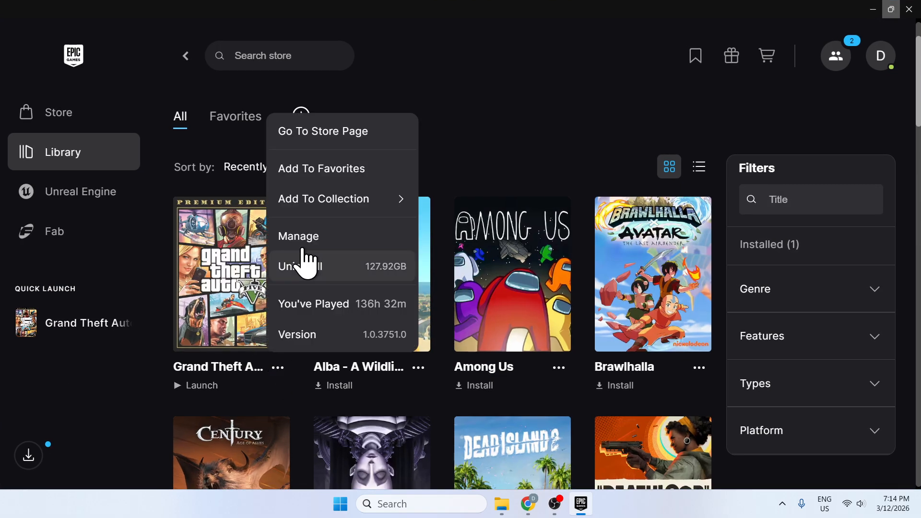
pyautogui.click(306, 235)
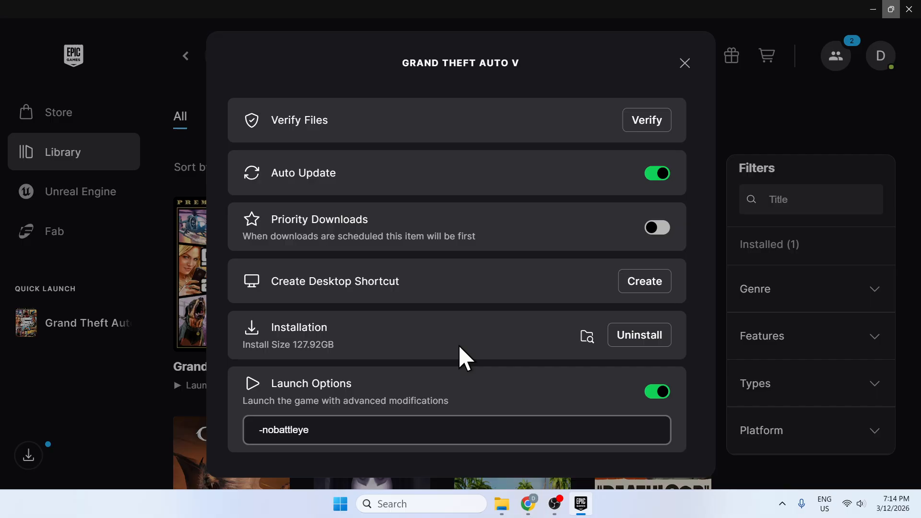
pyautogui.click(587, 337)
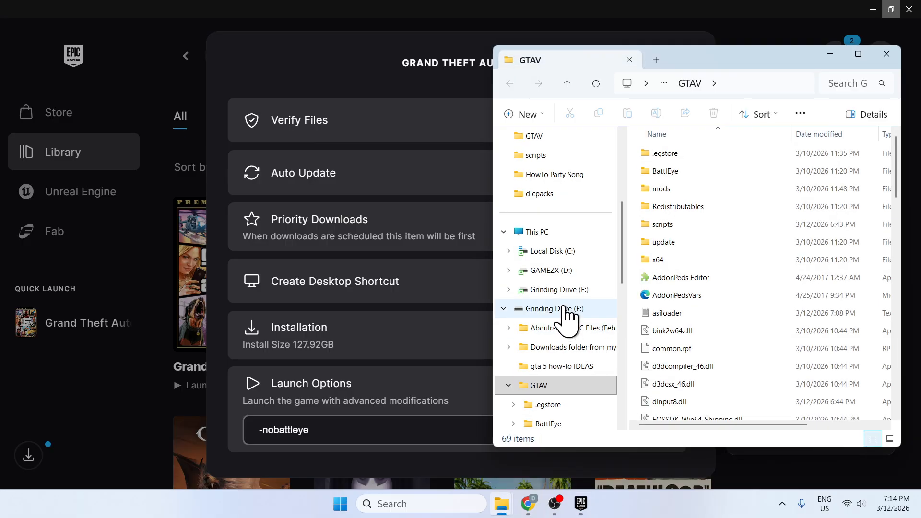
# Close the Grand Theft Auto V options, minimize the launcher and place the GTAV folder window beside Downloads.
pyautogui.moveTo(691, 70); pyautogui.dragTo(276, 85)
pyautogui.click(684, 64)
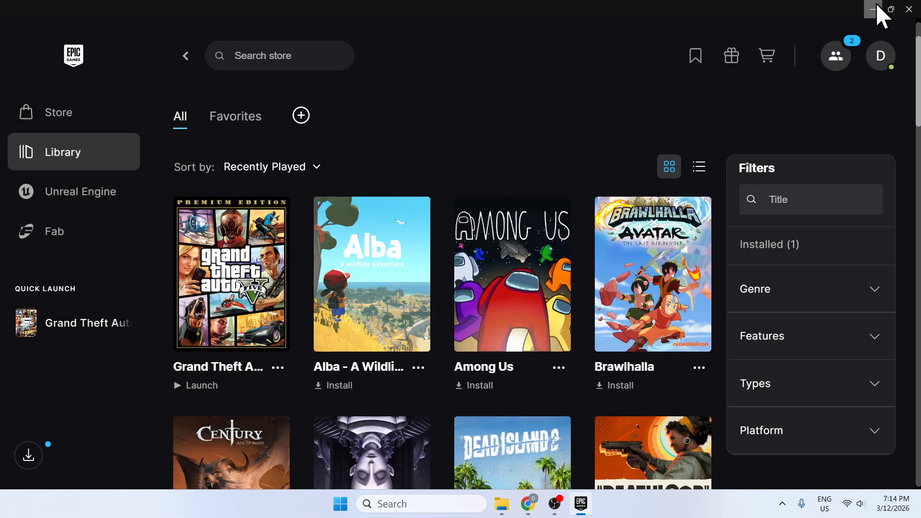
pyautogui.click(872, 9)
pyautogui.moveTo(336, 72); pyautogui.dragTo(300, 56)
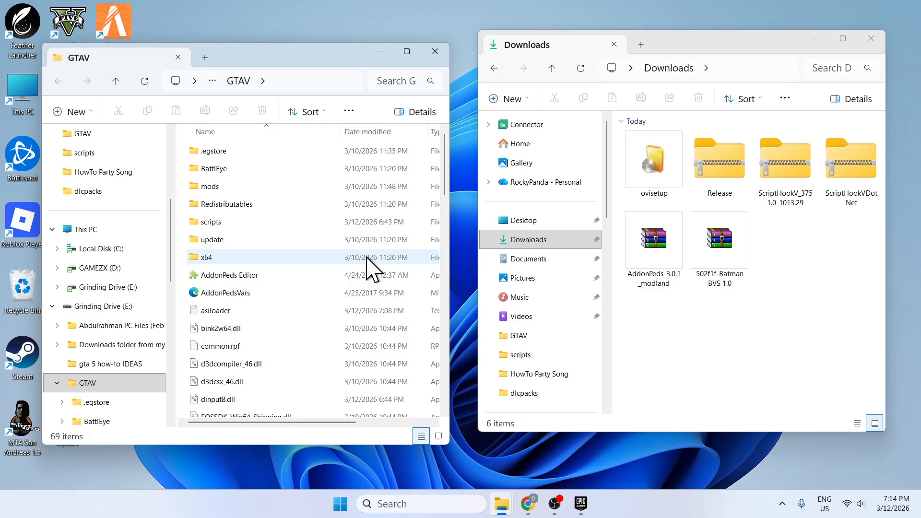
# Run ovisetup from Downloads and accept the OpenIV license agreement.
pyautogui.click(672, 155)
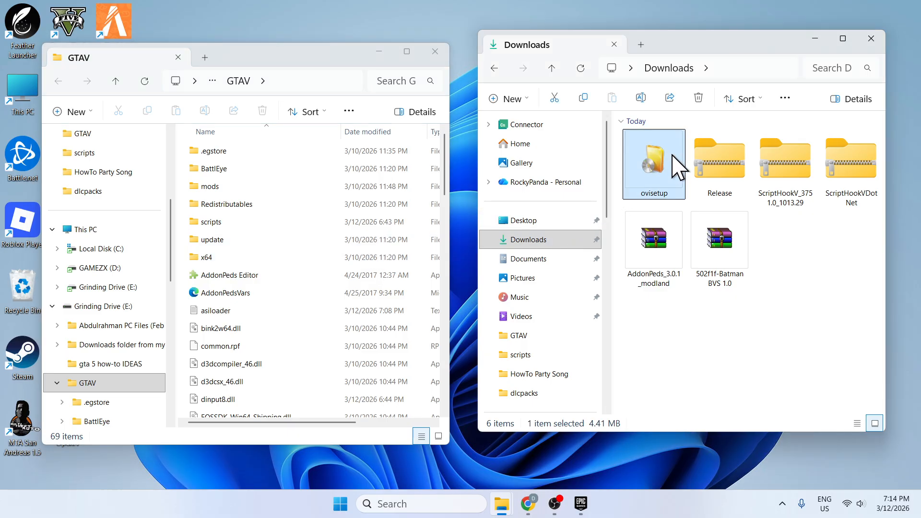
pyautogui.doubleClick(655, 166)
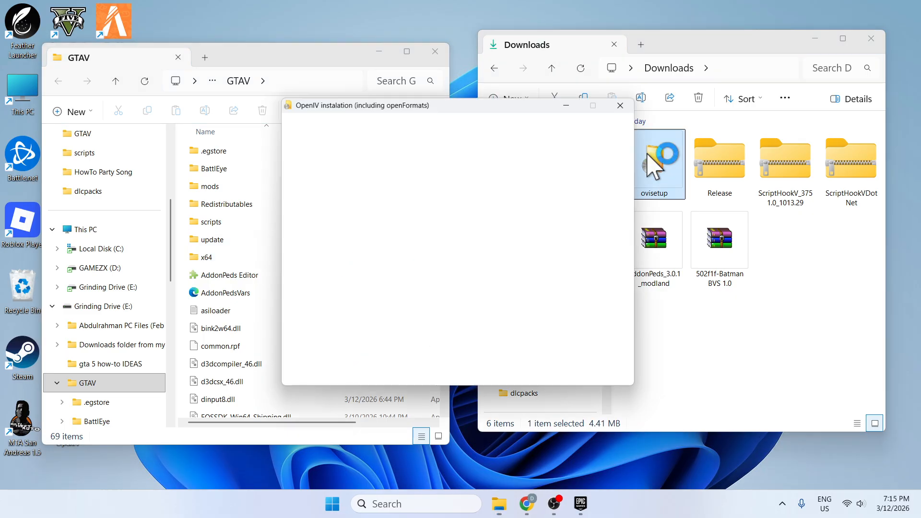
pyautogui.click(589, 379)
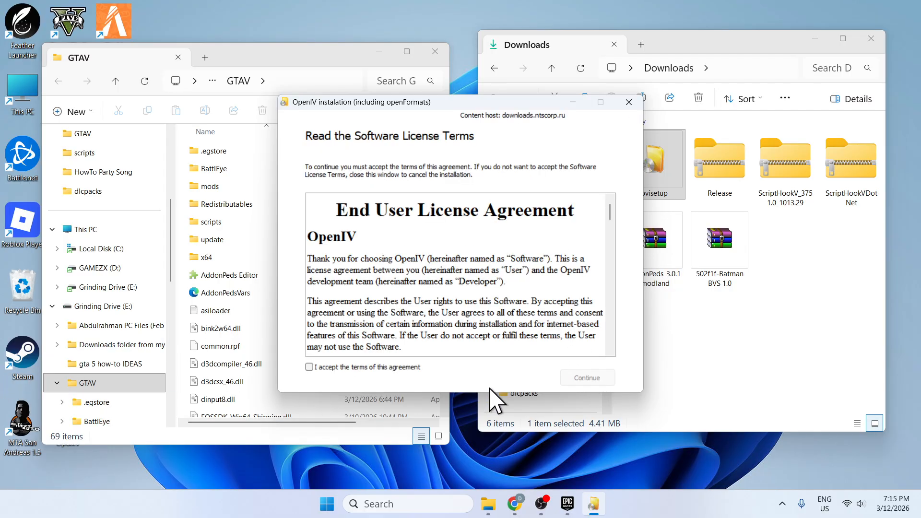
pyautogui.click(309, 367)
pyautogui.click(589, 379)
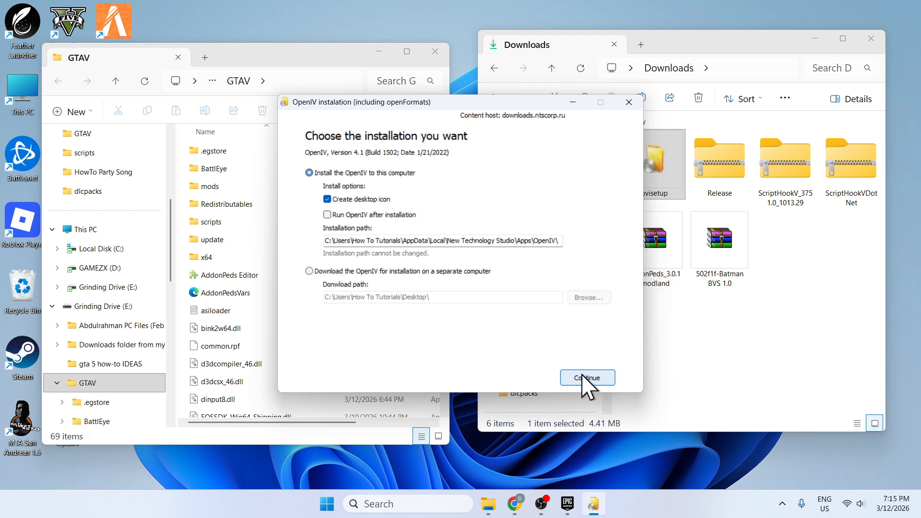
# Install OpenIV 4.1 to this computer with a desktop icon and close the installer.
pyautogui.click(582, 379)
pyautogui.click(463, 294)
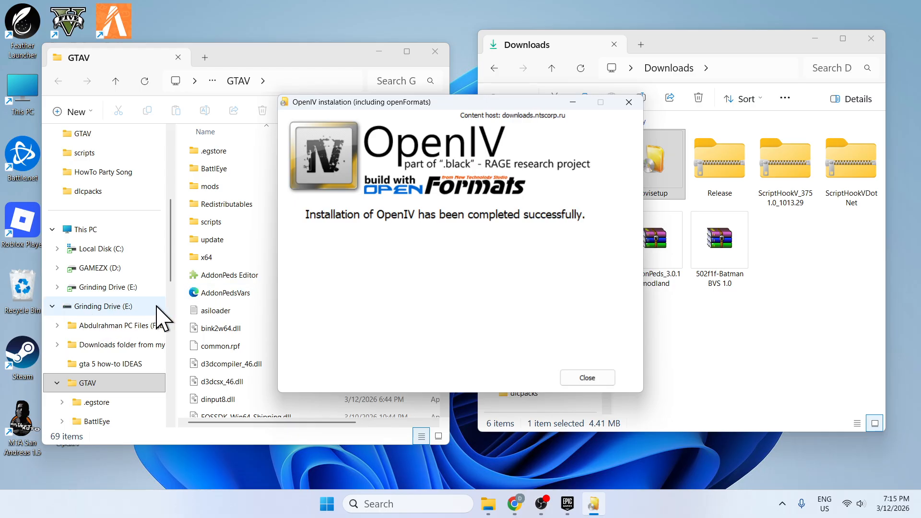
pyautogui.click(587, 378)
# Launch OpenIV from the desktop, move the GTAV folder window aside and choose the Windows version of Grand Theft Auto V.
pyautogui.moveTo(269, 60); pyautogui.dragTo(537, 53)
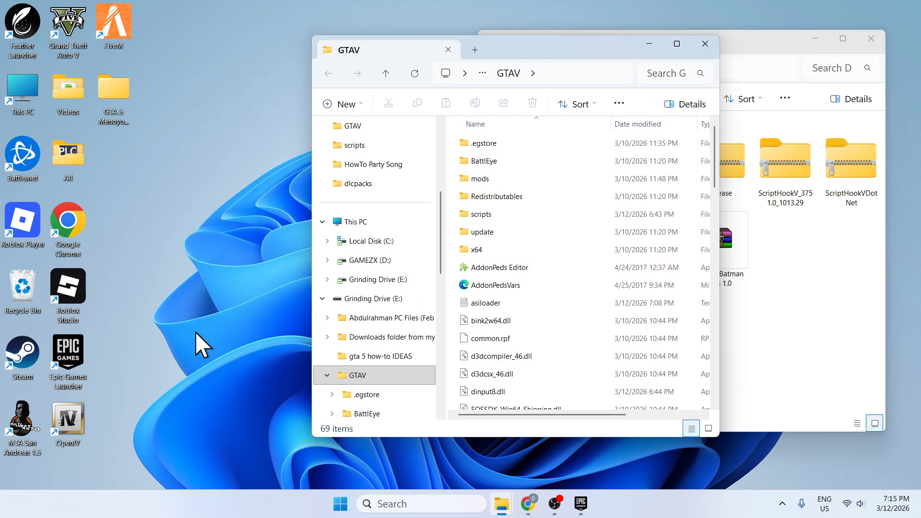
pyautogui.doubleClick(68, 417)
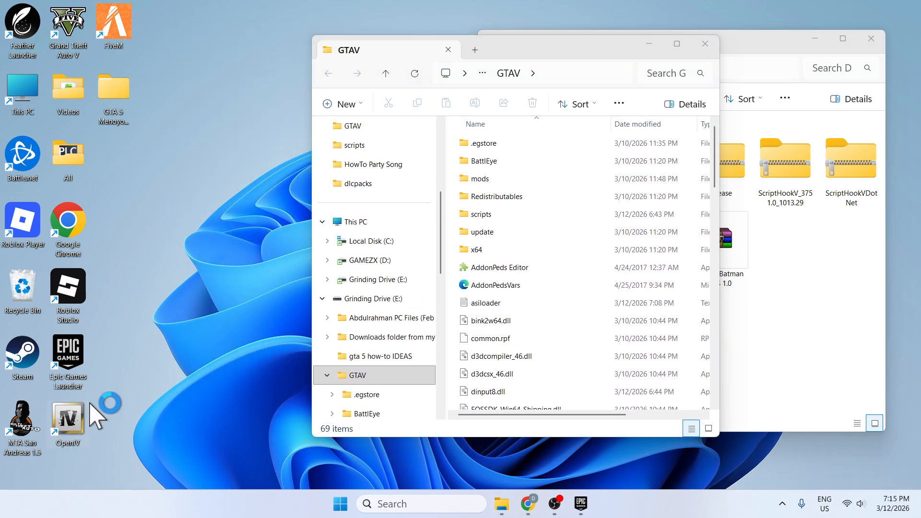
pyautogui.moveTo(545, 59); pyautogui.dragTo(290, 51)
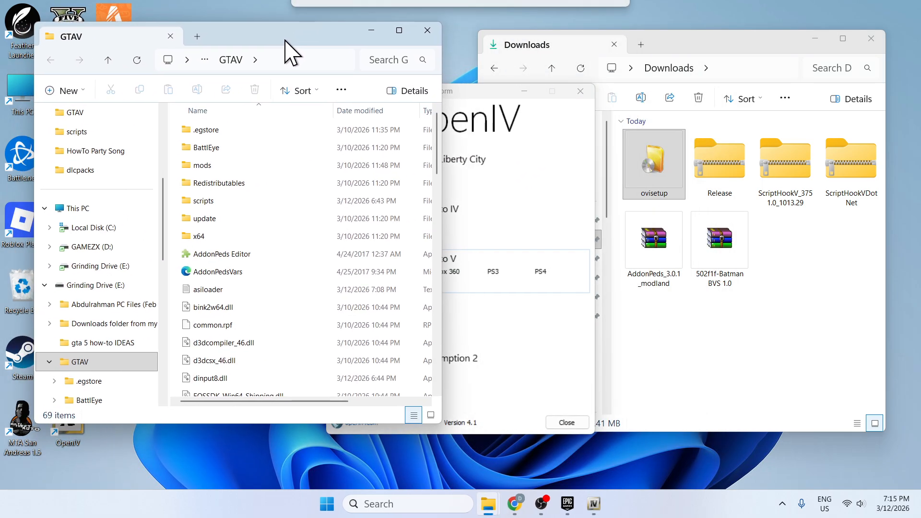
pyautogui.click(482, 100)
pyautogui.click(375, 271)
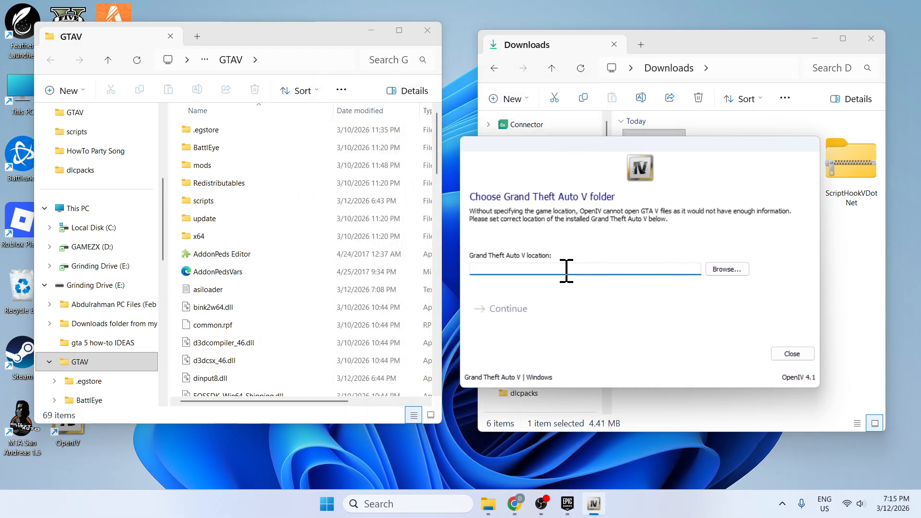
# Set OpenIV's Grand Theft Auto V location to E:\GTAV and continue.
pyautogui.click(288, 60)
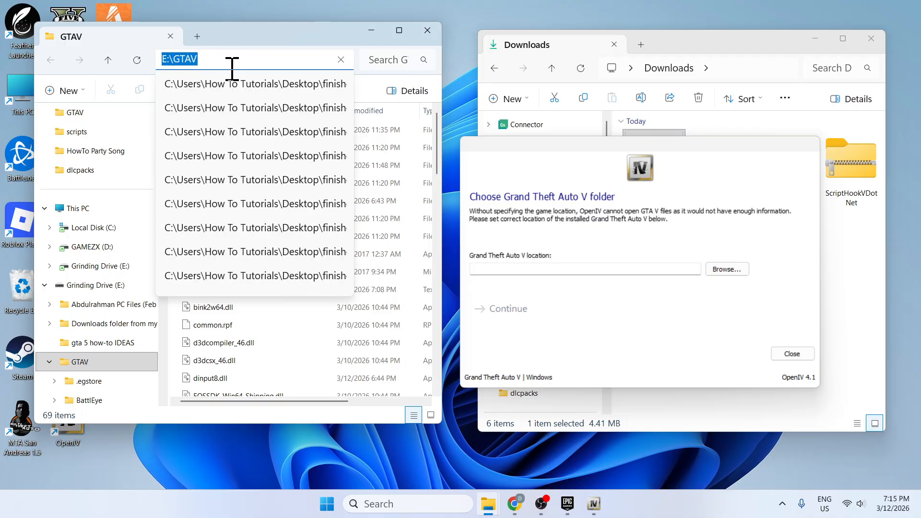
pyautogui.click(736, 259)
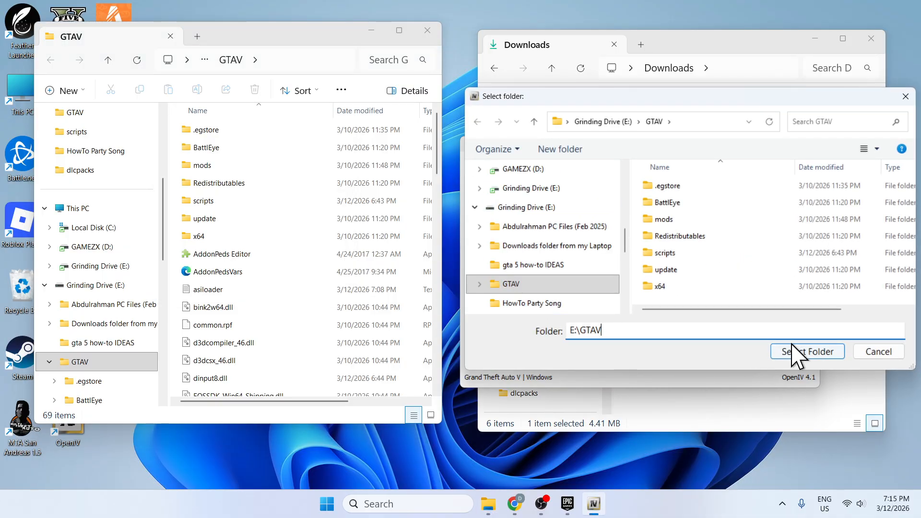
pyautogui.click(808, 351)
pyautogui.click(522, 317)
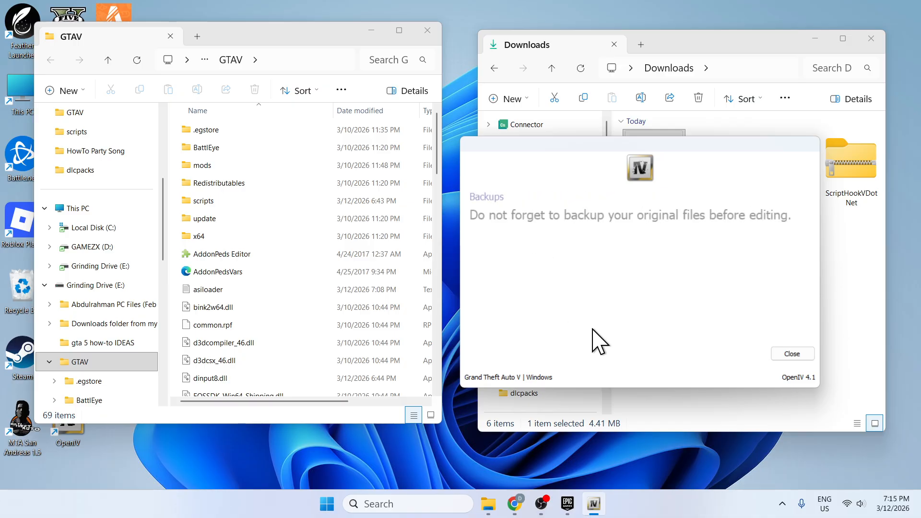
# Uninstall and reinstall the OpenIV.ASI plugin in OpenIV's ASI Manager for GTA V, then close the manager.
pyautogui.click(528, 312)
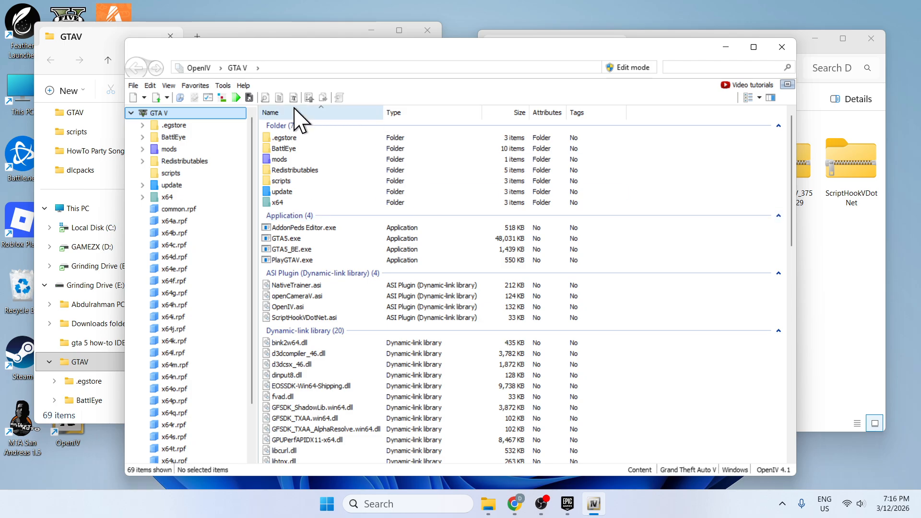
pyautogui.click(223, 86)
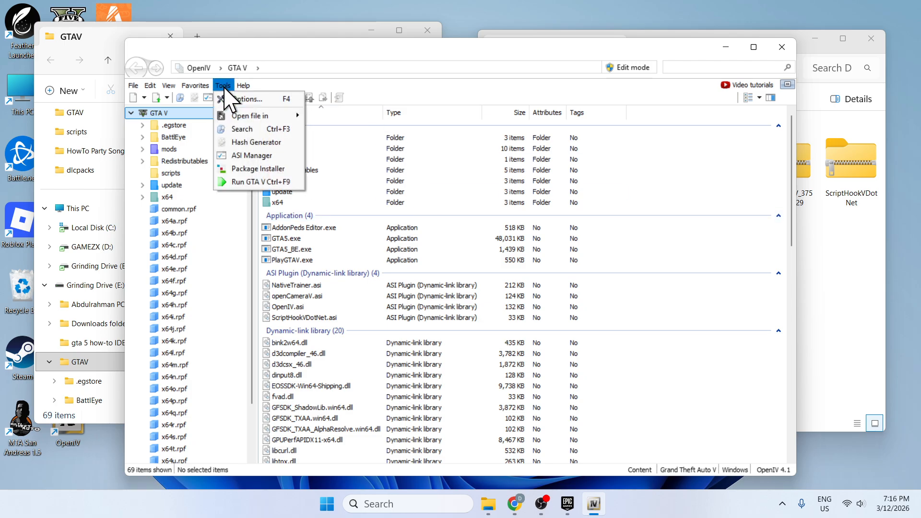
pyautogui.click(247, 154)
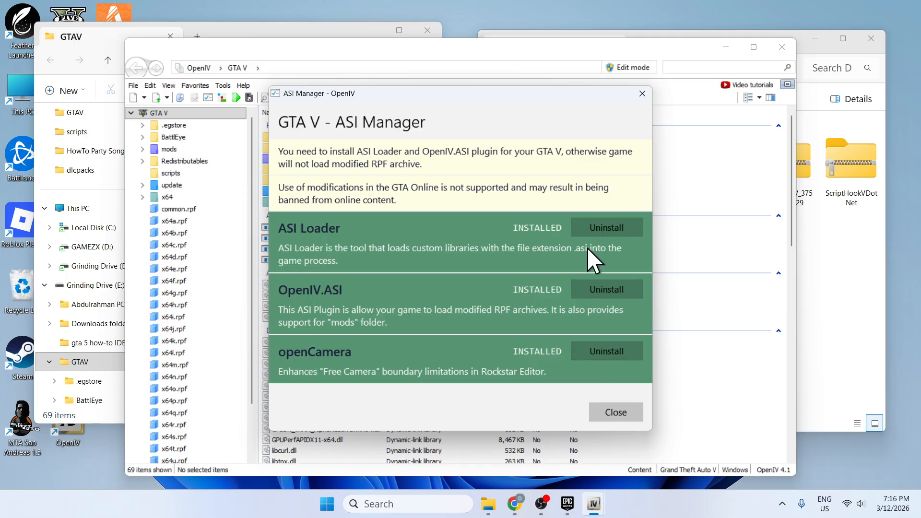
pyautogui.click(604, 288)
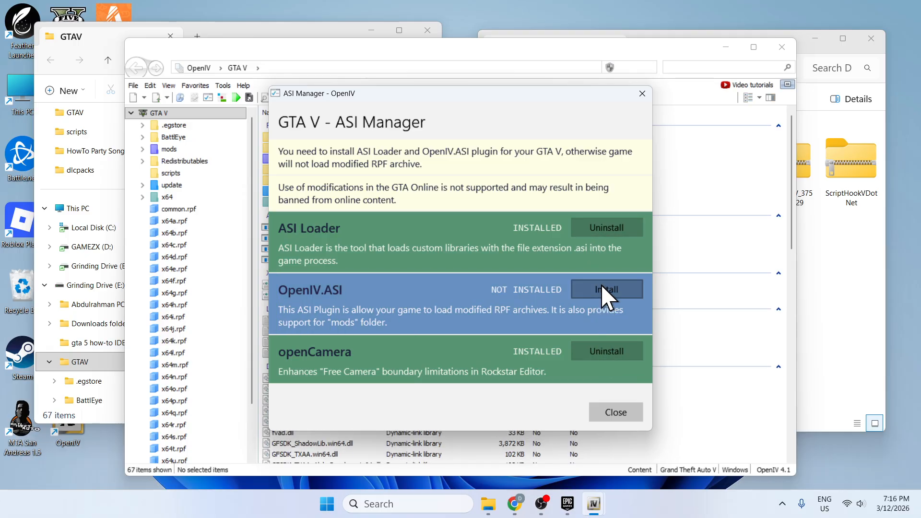
pyautogui.click(602, 288)
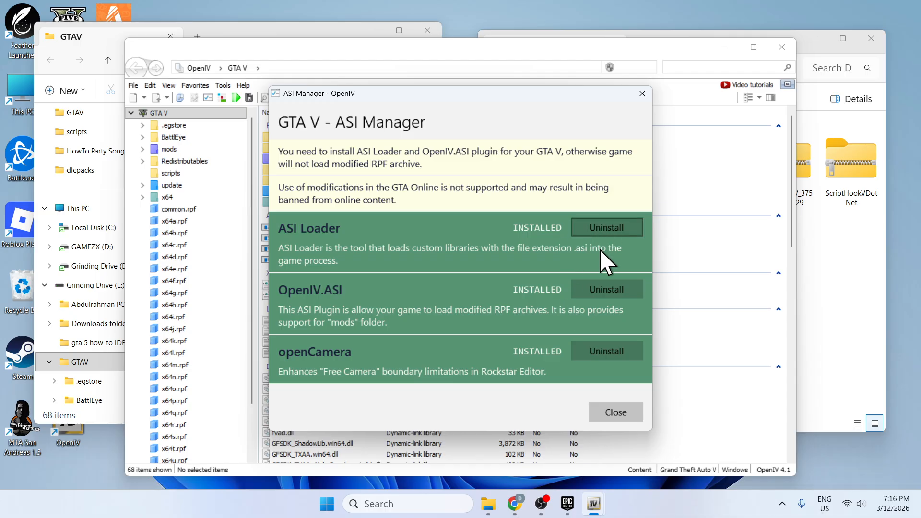
pyautogui.click(643, 94)
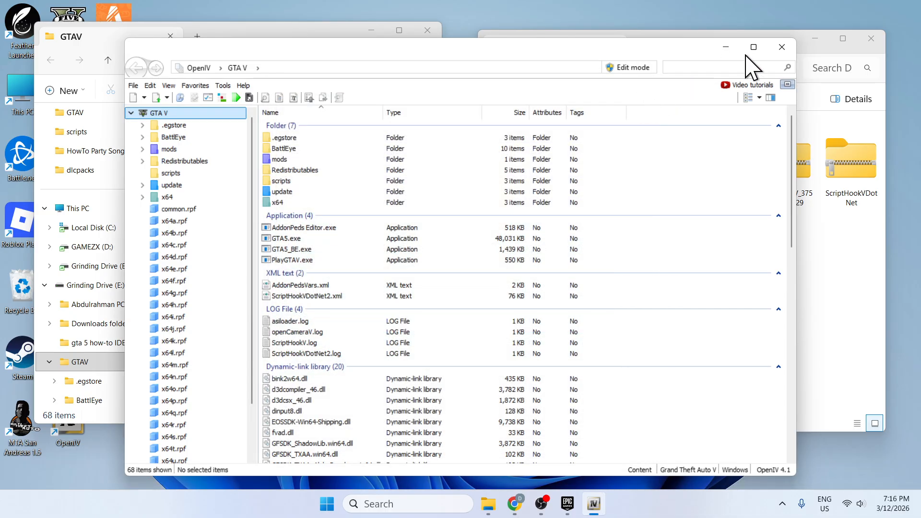
# Close OpenIV and delete the ovisetup installer from Downloads.
pyautogui.click(782, 47)
pyautogui.rightClick(653, 166)
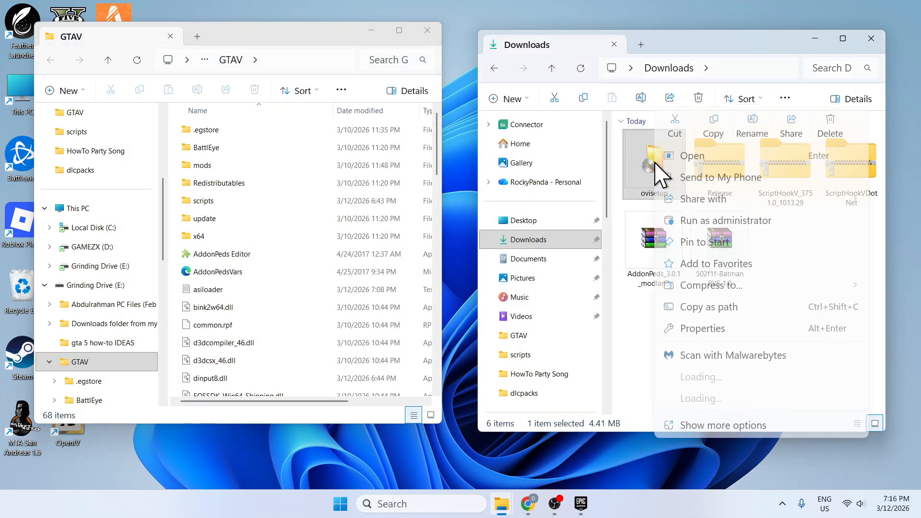
pyautogui.click(829, 128)
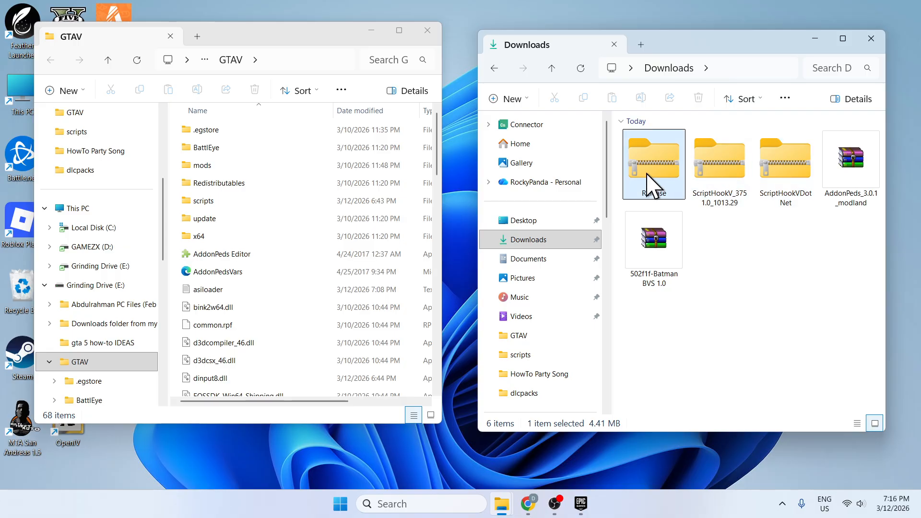
# Copy dinput8.dll, ScriptHookV.dll and xinput1_4.dll from the ScriptHookV archive's bin folder into GTAV, replacing the existing files.
pyautogui.doubleClick(701, 158)
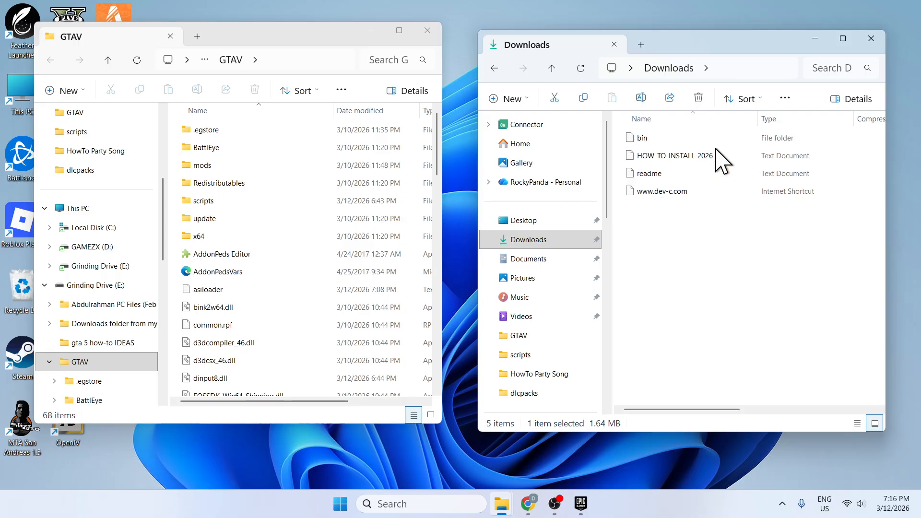
pyautogui.doubleClick(646, 138)
pyautogui.click(666, 208)
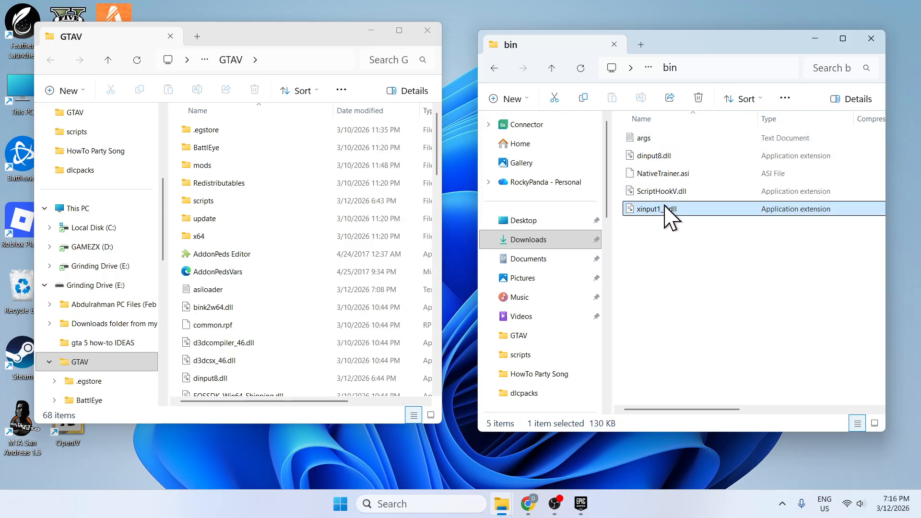
pyautogui.keyDown('ctrl'); pyautogui.click(664, 191); pyautogui.keyUp('ctrl')
pyautogui.keyDown('ctrl'); pyautogui.click(670, 156); pyautogui.keyUp('ctrl')
pyautogui.rightClick(672, 156)
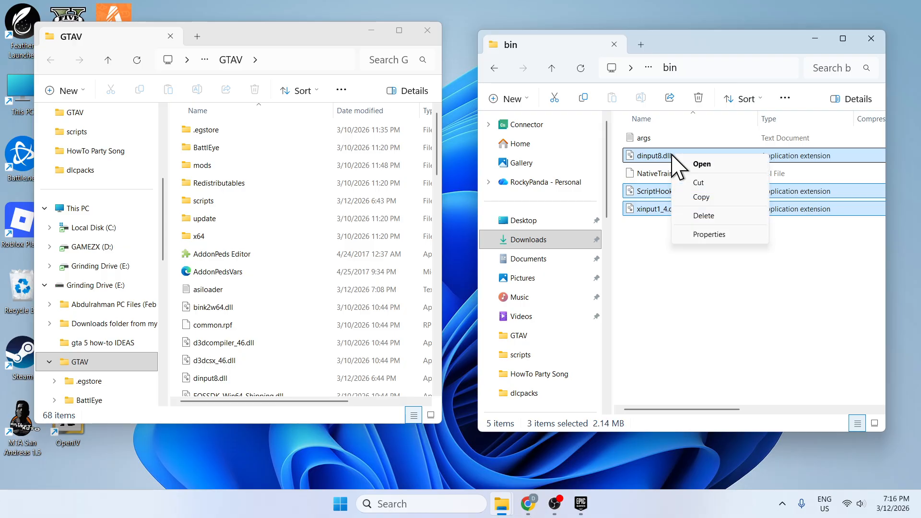
pyautogui.click(709, 197)
pyautogui.rightClick(192, 297)
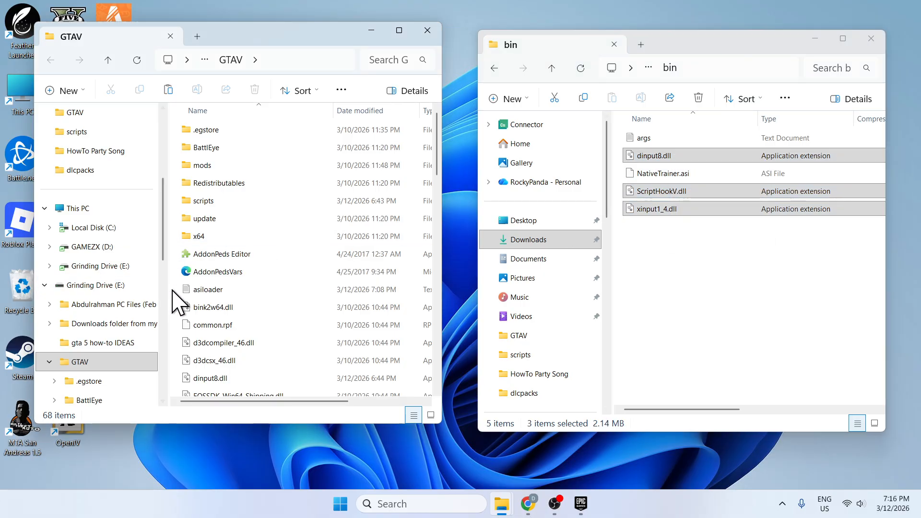
pyautogui.click(187, 302)
pyautogui.click(362, 158)
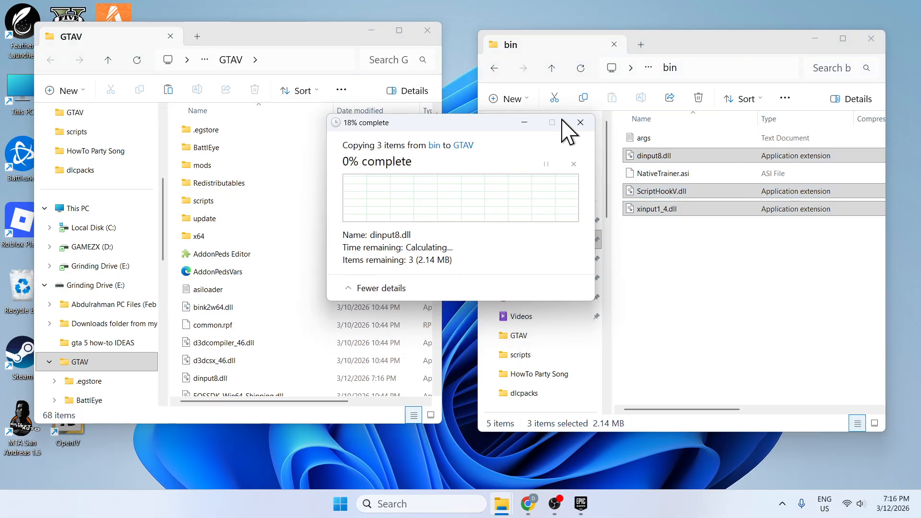
# Return to Downloads and delete the ScriptHookV_3751.0_1013.29 archive.
pyautogui.click(494, 69)
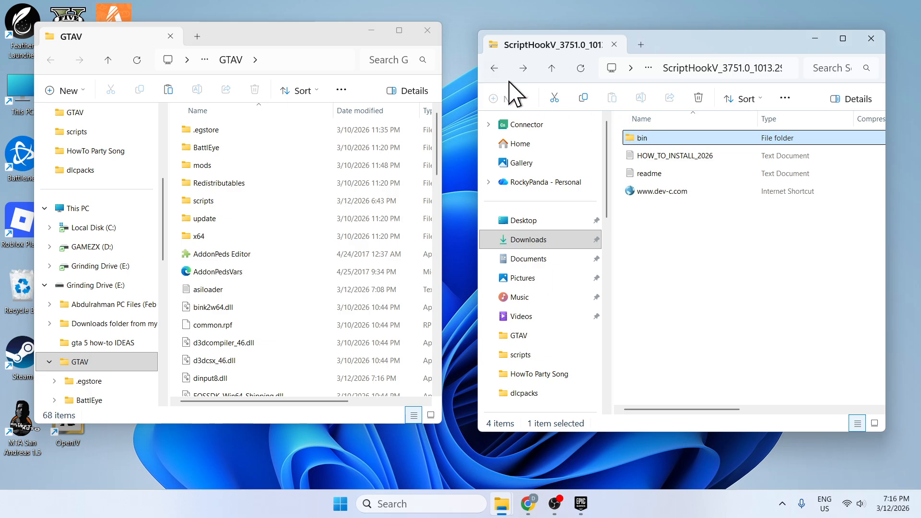
pyautogui.click(494, 68)
pyautogui.click(705, 175)
pyautogui.rightClick(705, 180)
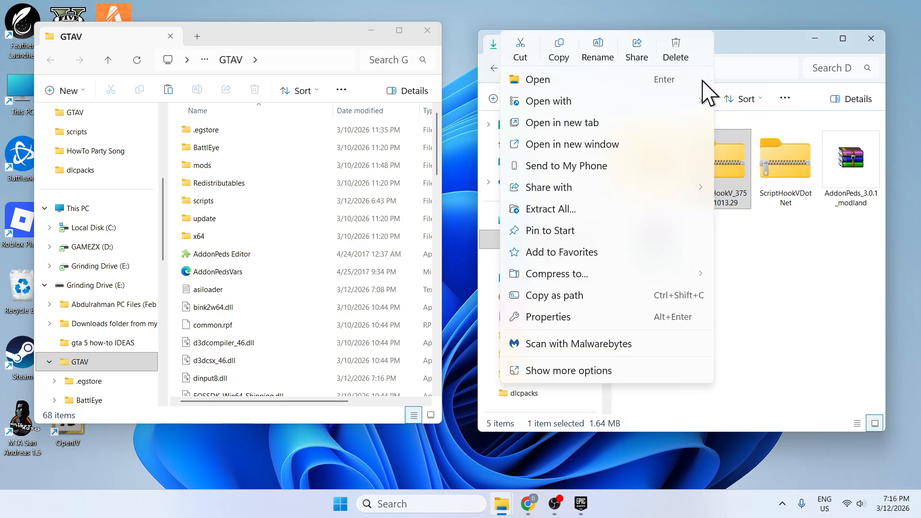
pyautogui.click(676, 48)
# Copy ScriptHookVDotNet.asi, ScriptHookVDotNet2 and ScriptHookVDotNet2.dll from the ScriptHookVDotNet archive into GTAV, replacing the existing files.
pyautogui.doubleClick(719, 154)
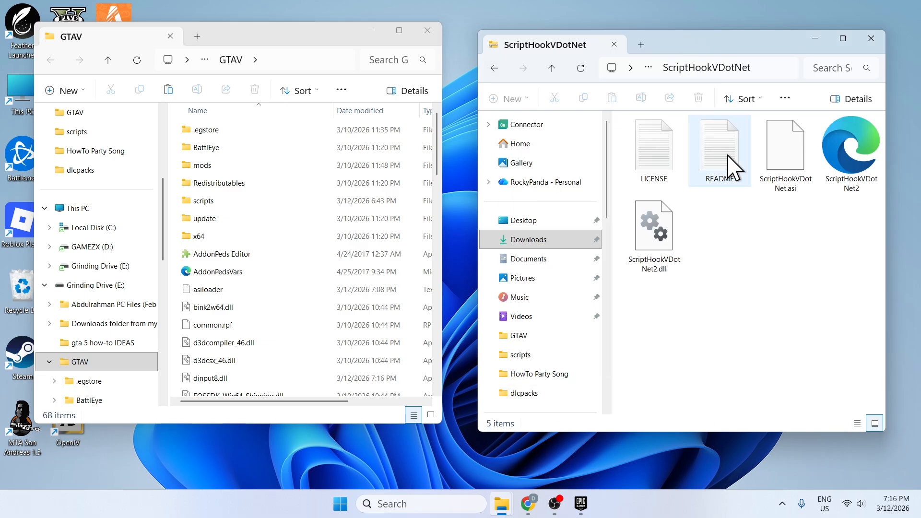
pyautogui.click(791, 149)
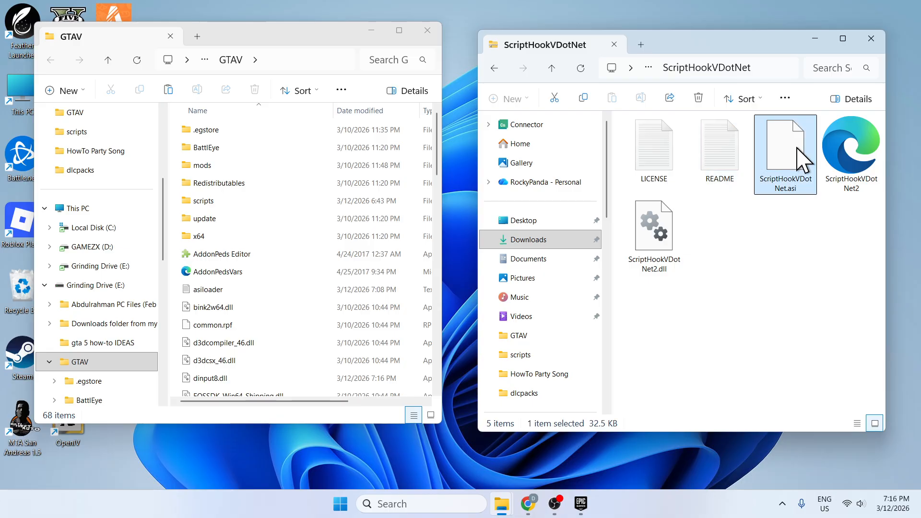
pyautogui.keyDown('ctrl'); pyautogui.click(851, 149); pyautogui.keyUp('ctrl')
pyautogui.keyDown('ctrl'); pyautogui.click(658, 225); pyautogui.keyUp('ctrl')
pyautogui.rightClick(663, 236)
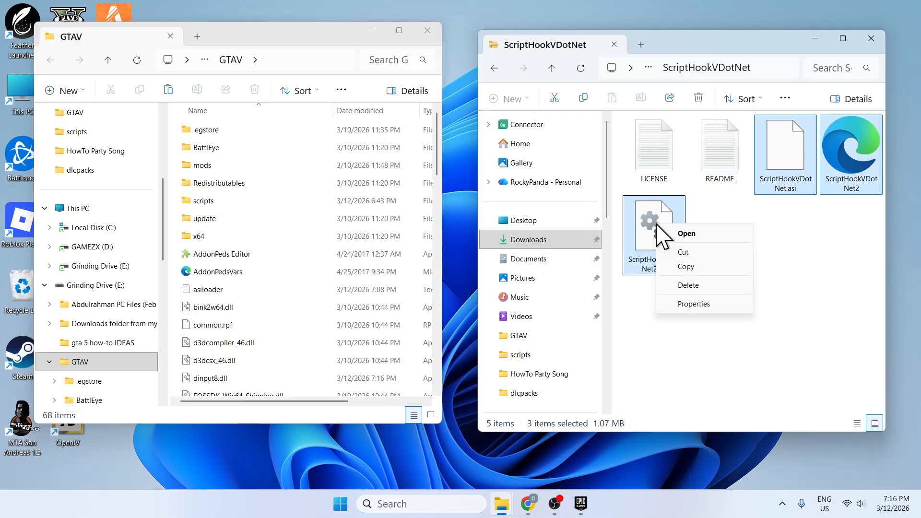
pyautogui.click(693, 267)
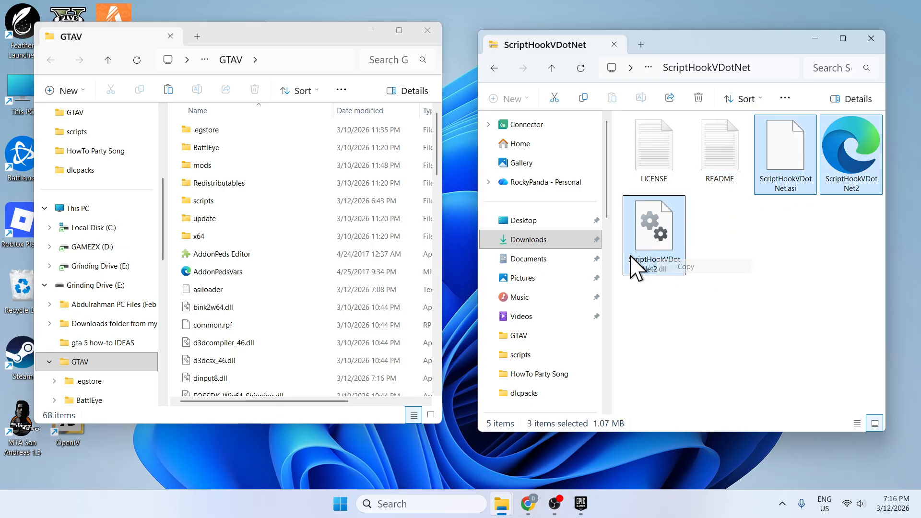
pyautogui.rightClick(182, 302)
pyautogui.click(195, 311)
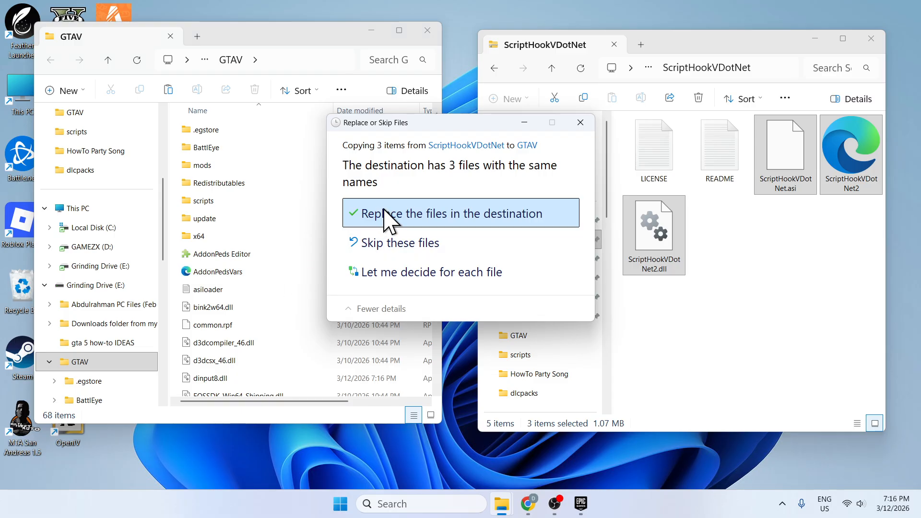
pyautogui.click(364, 159)
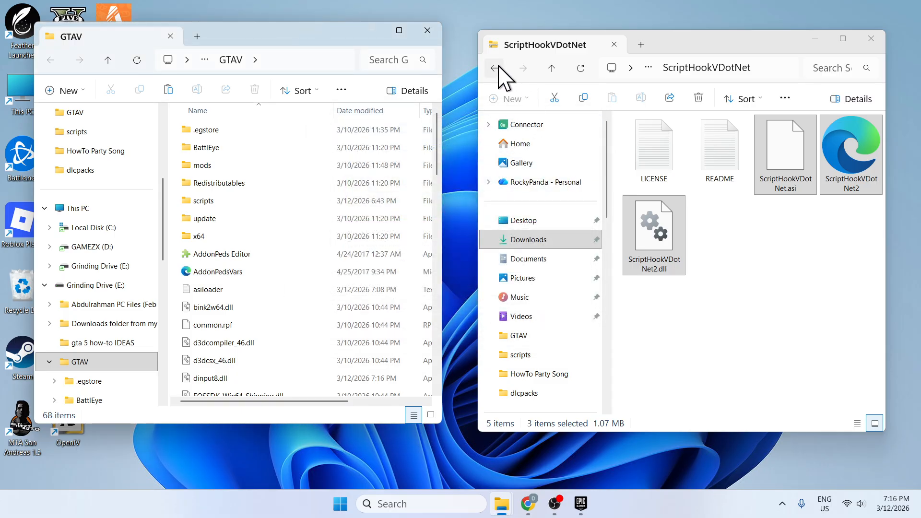
# Return to Downloads and delete the ScriptHookVDotNet archive.
pyautogui.click(494, 68)
pyautogui.rightClick(708, 154)
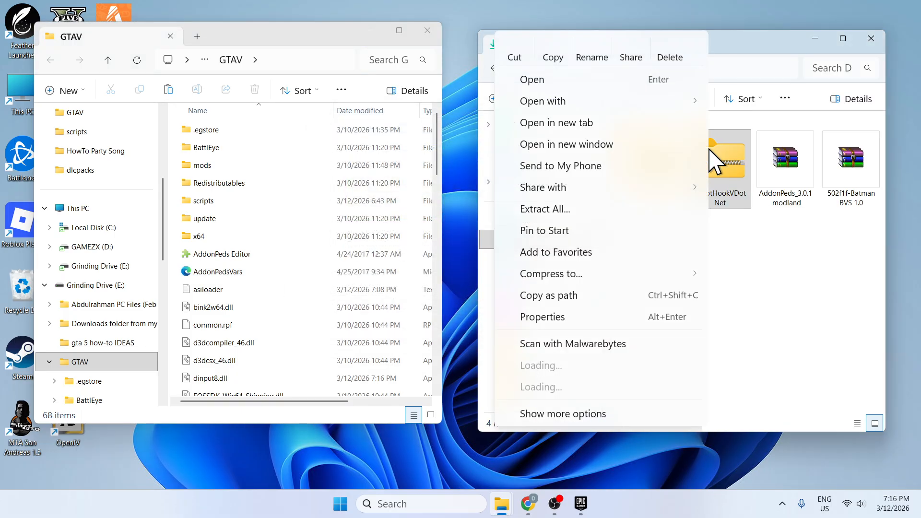
pyautogui.click(679, 59)
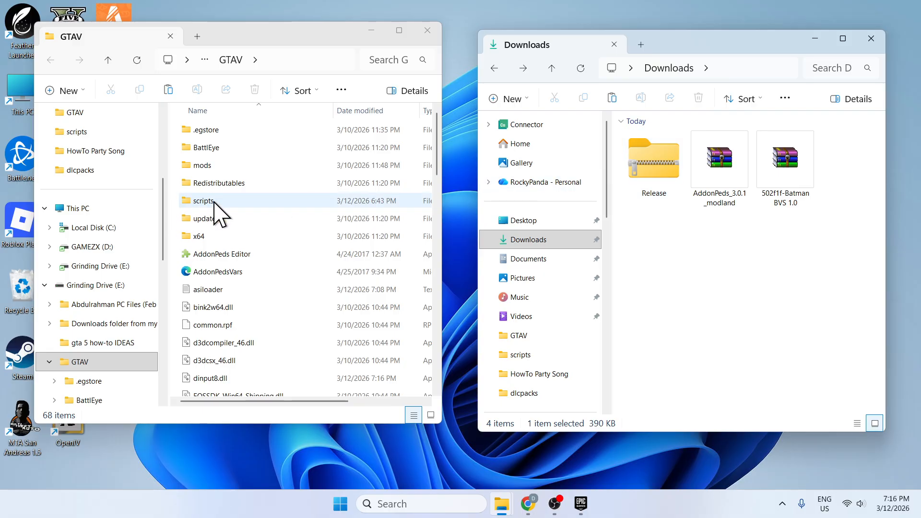
pyautogui.click(208, 202)
pyautogui.rightClick(177, 211)
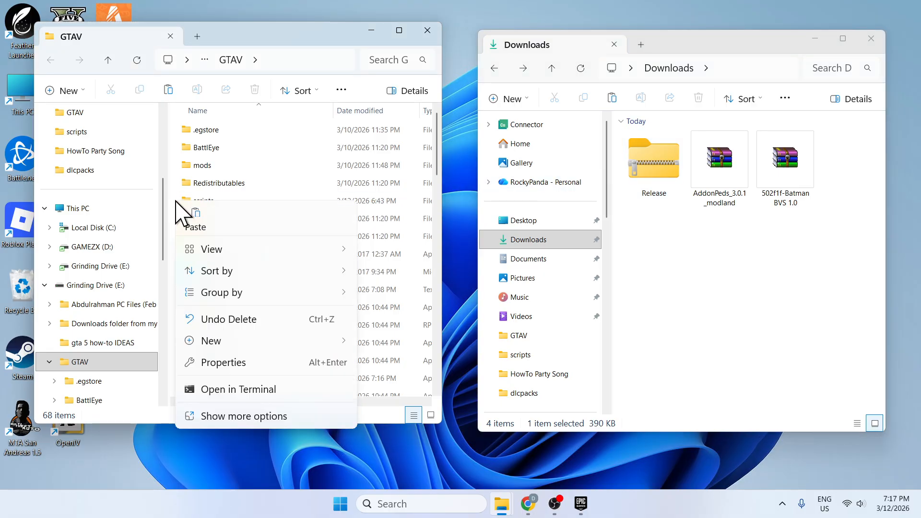
pyautogui.moveTo(229, 344)
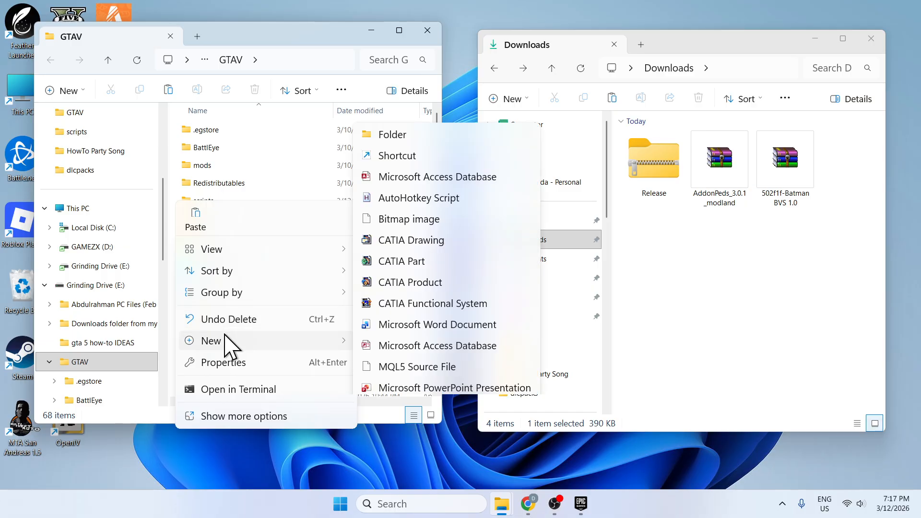
pyautogui.click(211, 181)
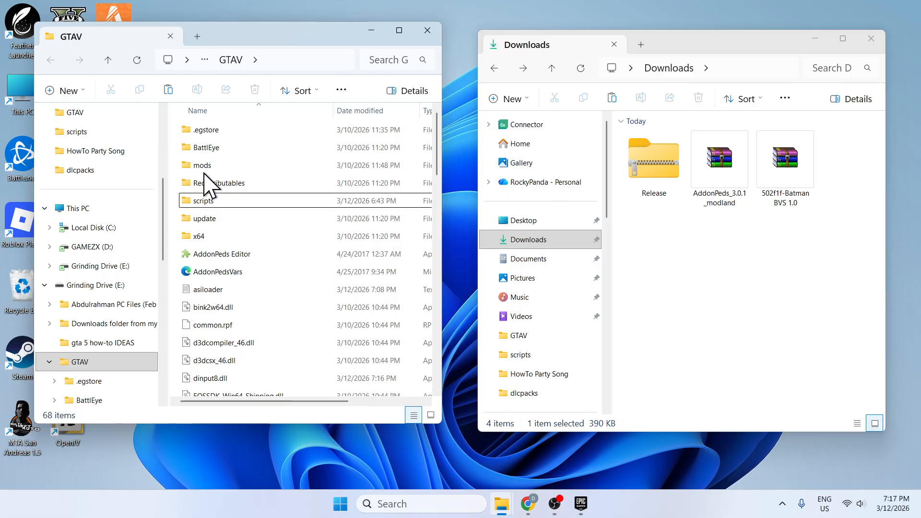
# Copy NativeUI and NativeUI.dll from the Release archive into the GTAV scripts folder, replacing the existing files.
pyautogui.click(205, 201)
pyautogui.doubleClick(206, 202)
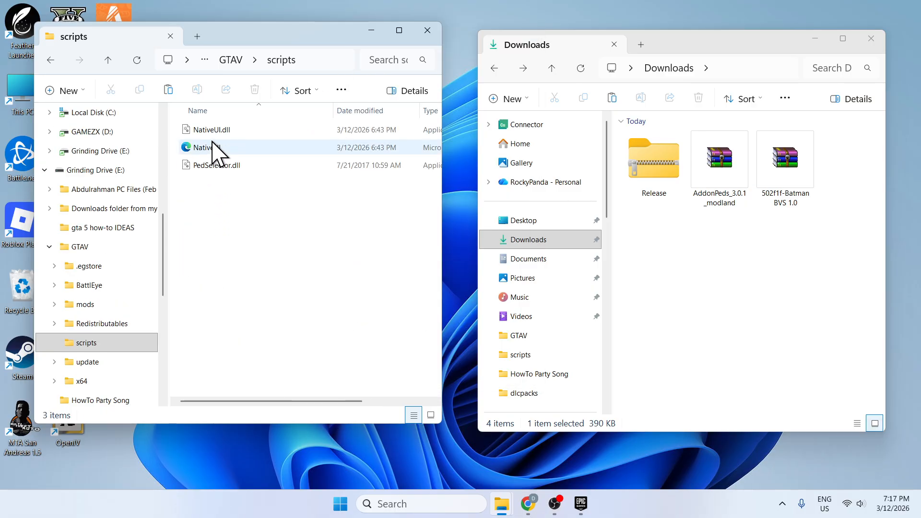
pyautogui.doubleClick(655, 175)
pyautogui.moveTo(657, 236); pyautogui.dragTo(727, 153)
pyautogui.rightClick(722, 139)
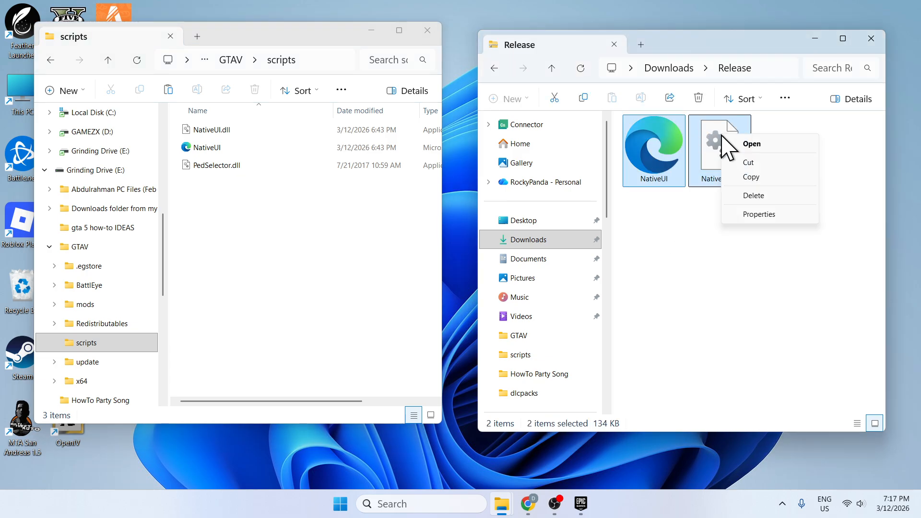
pyautogui.click(751, 178)
pyautogui.rightClick(286, 237)
pyautogui.click(298, 230)
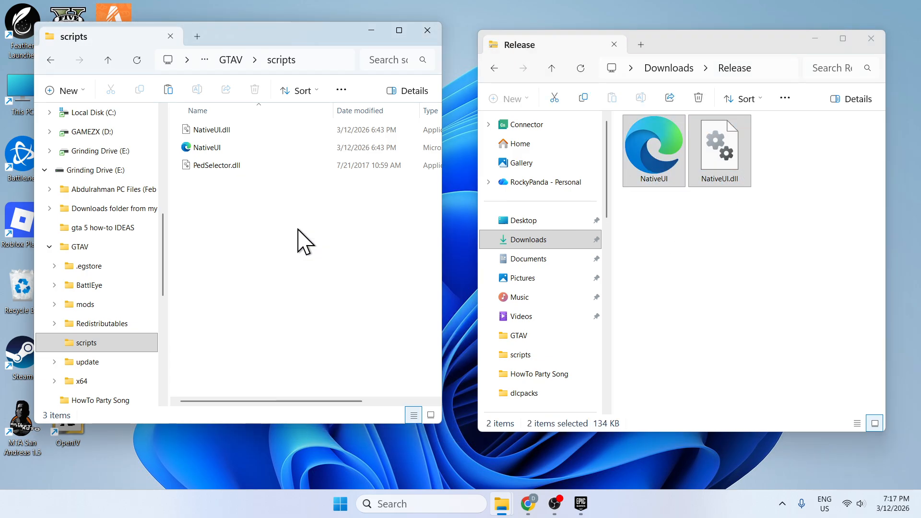
pyautogui.click(427, 222)
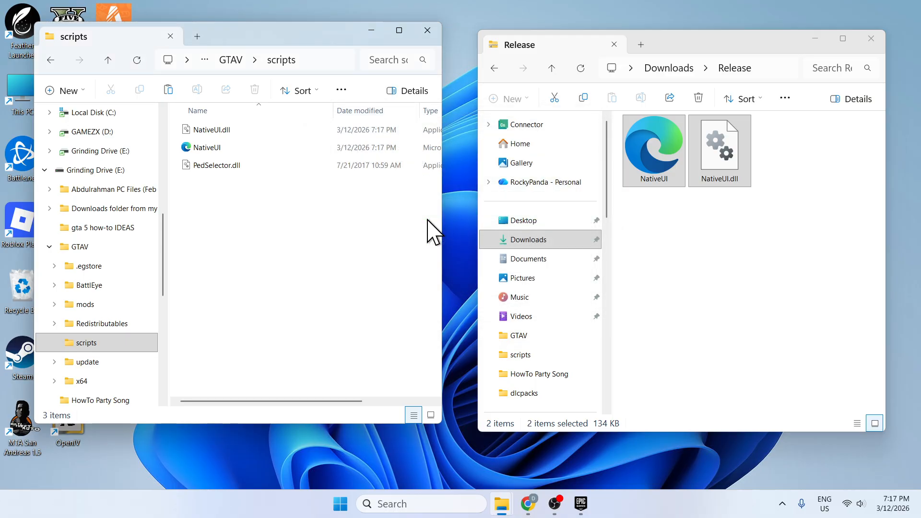
# Delete the Release archive from Downloads and go back from scripts to the main GTAV folder.
pyautogui.click(494, 68)
pyautogui.rightClick(647, 175)
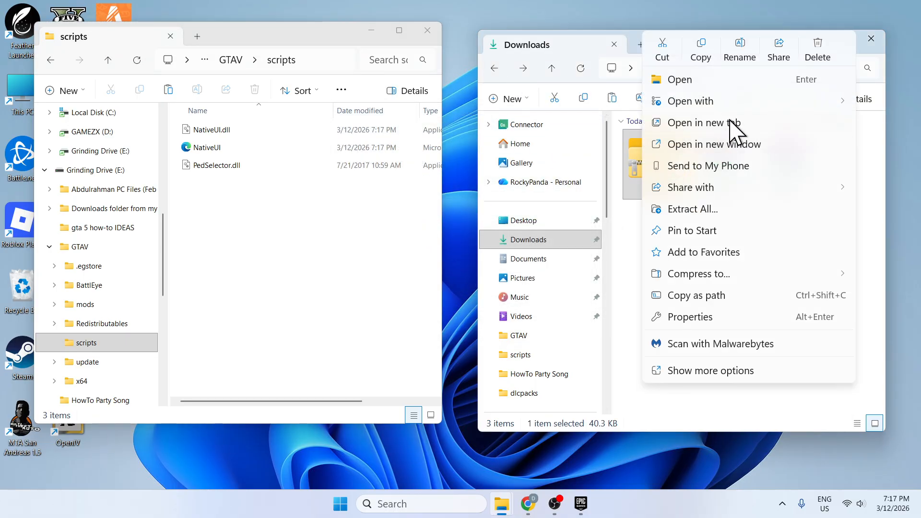
pyautogui.click(818, 48)
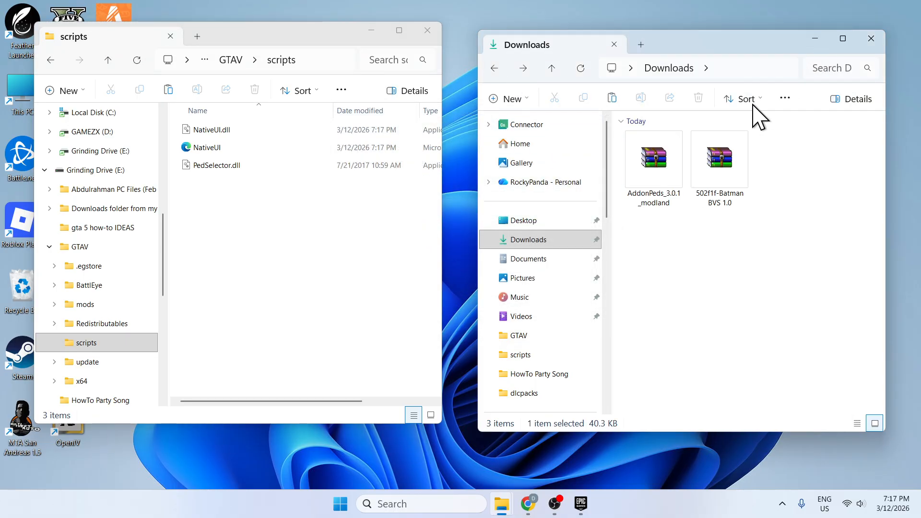
pyautogui.click(51, 61)
# Extract the AddonPeds_3.0.1_modland archive into its own folder in Downloads, with extracted files shown when complete.
pyautogui.click(709, 261)
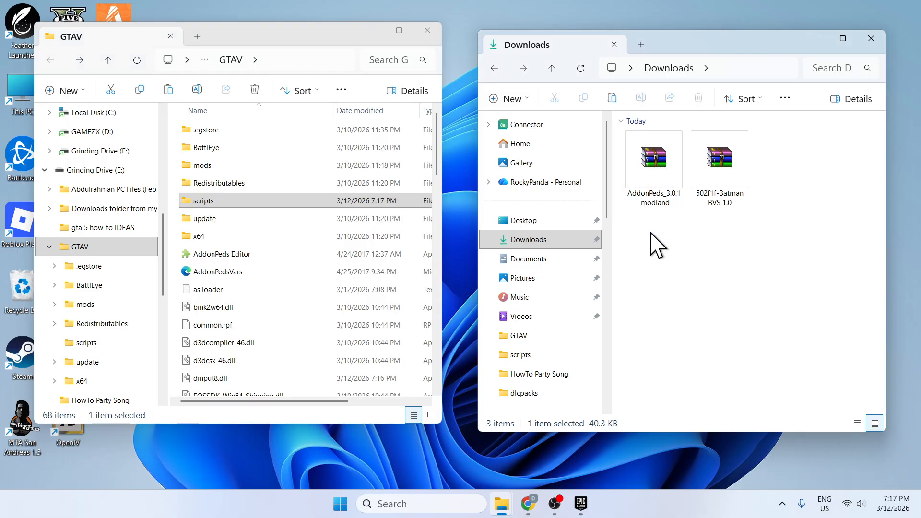
pyautogui.moveTo(654, 242); pyautogui.dragTo(727, 173)
pyautogui.click(654, 158)
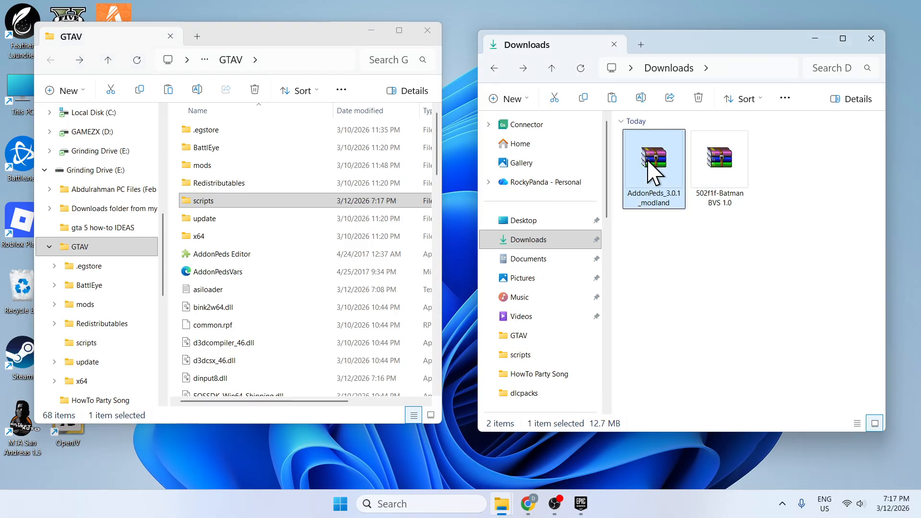
pyautogui.rightClick(653, 158)
pyautogui.click(672, 243)
pyautogui.click(574, 387)
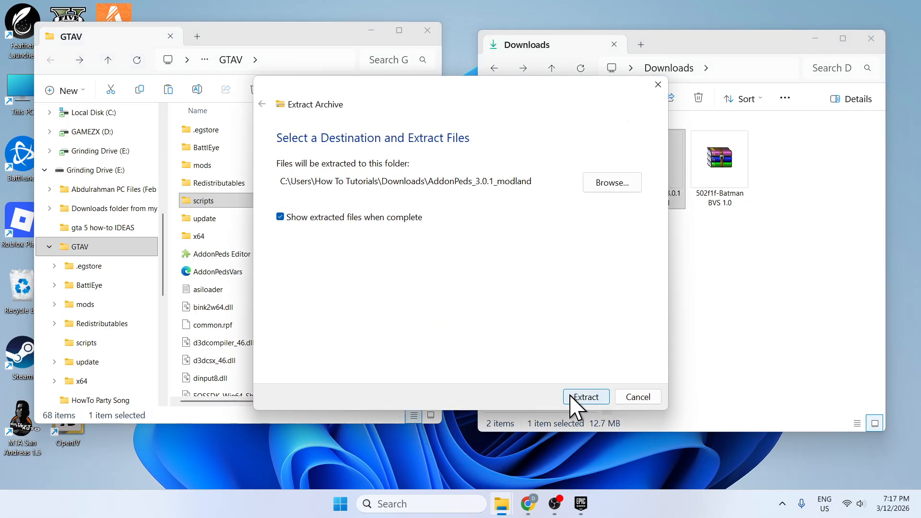
# Extract the 502f1f-Batman BVS 1.0 archive into its own folder in Downloads and delete both original archives.
pyautogui.click(443, 45)
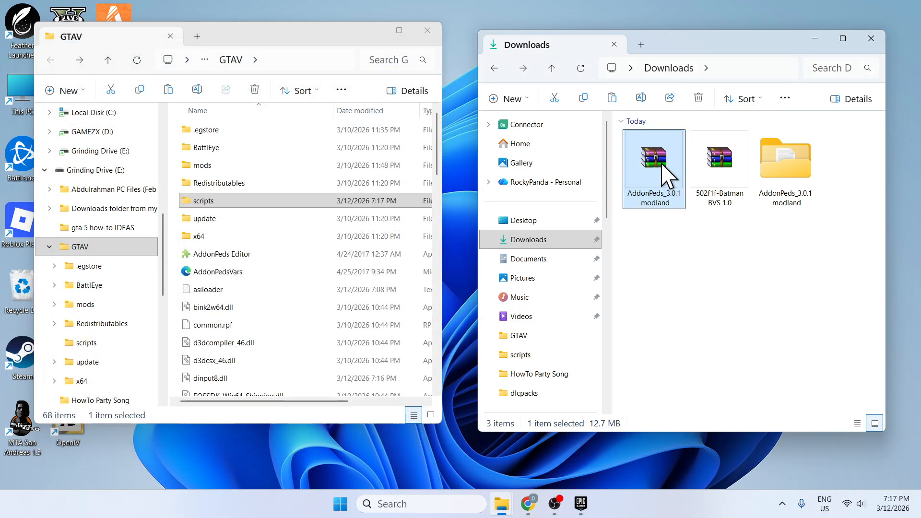
pyautogui.click(719, 158)
pyautogui.rightClick(720, 159)
pyautogui.click(635, 294)
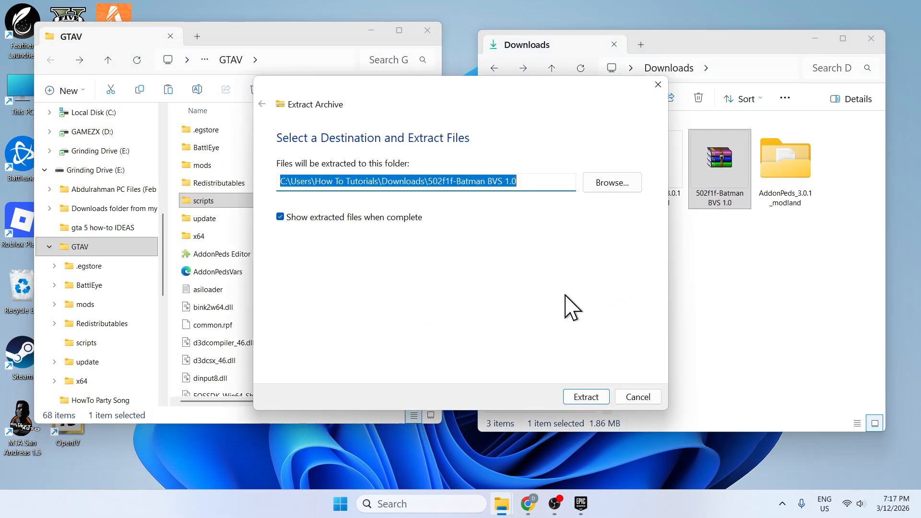
pyautogui.click(584, 398)
pyautogui.click(457, 63)
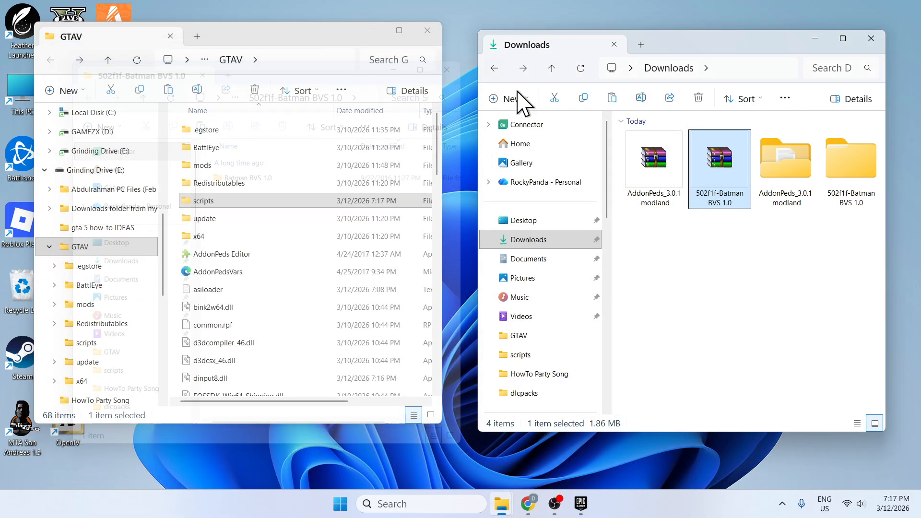
pyautogui.moveTo(680, 245); pyautogui.dragTo(713, 165)
pyautogui.press('Delete')
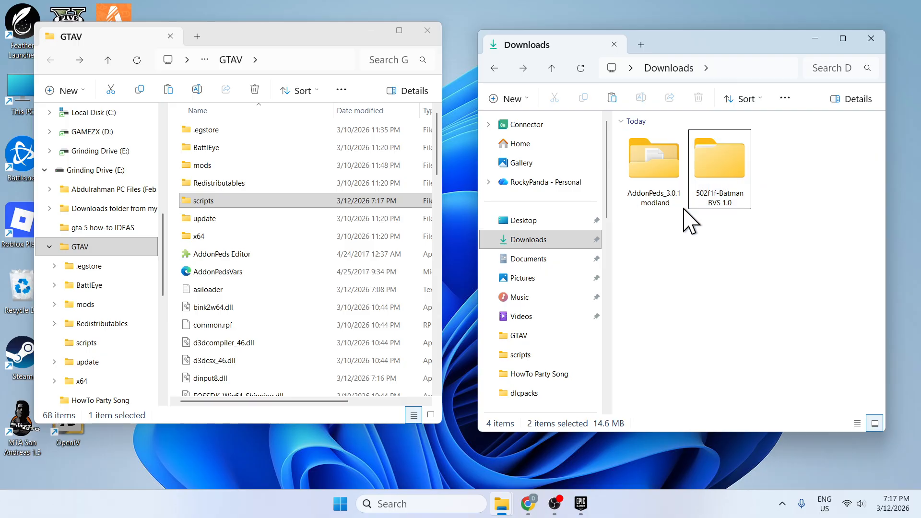
# Copy AddonPeds Editor and AddonPedsVars from the AddonPeds_3.0.1_modland folder into the GTAV folder, replacing the existing files.
pyautogui.doubleClick(653, 167)
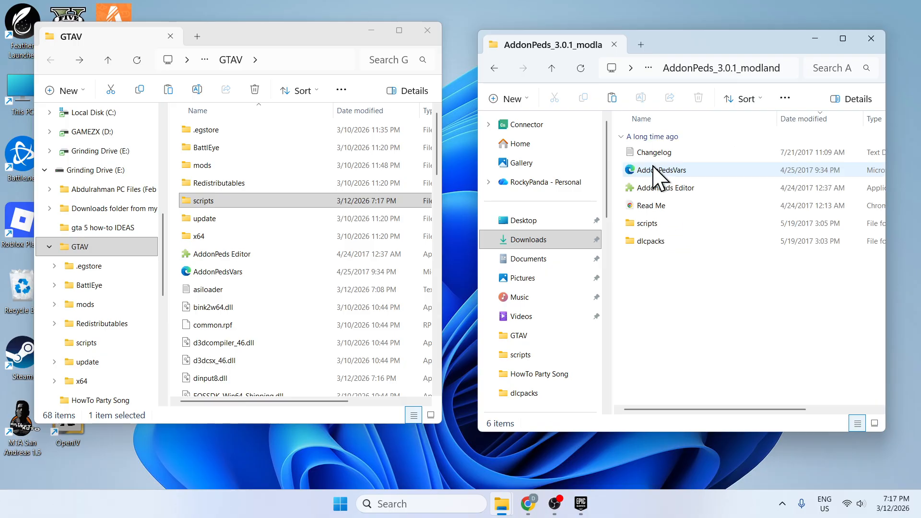
pyautogui.click(655, 189)
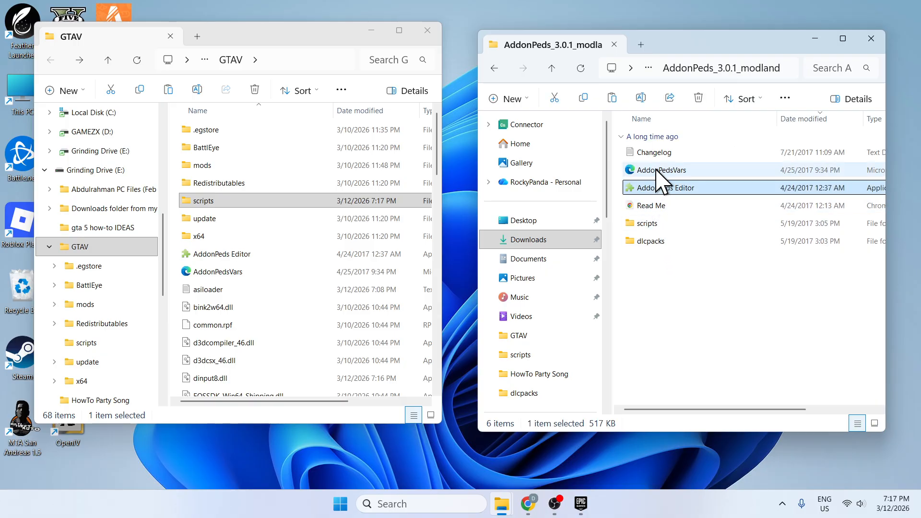
pyautogui.keyDown('ctrl'); pyautogui.click(657, 171); pyautogui.keyUp('ctrl')
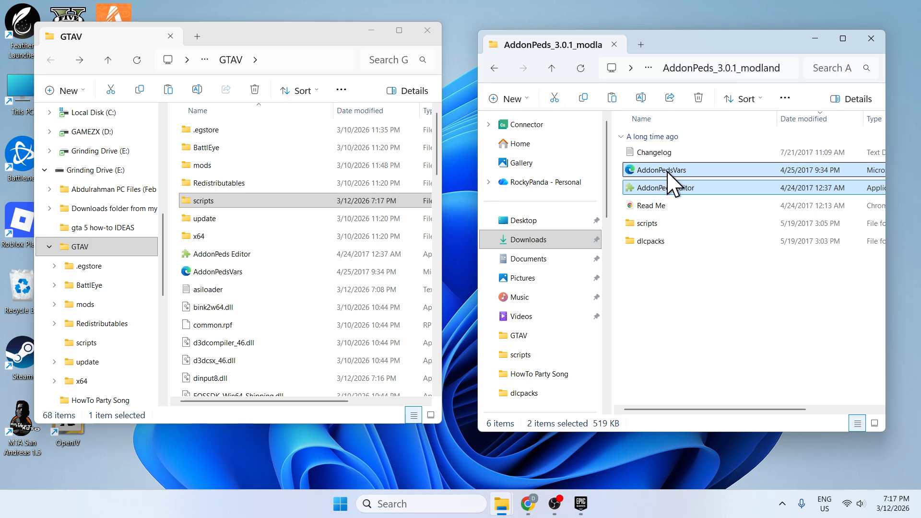
pyautogui.rightClick(671, 183)
pyautogui.click(727, 188)
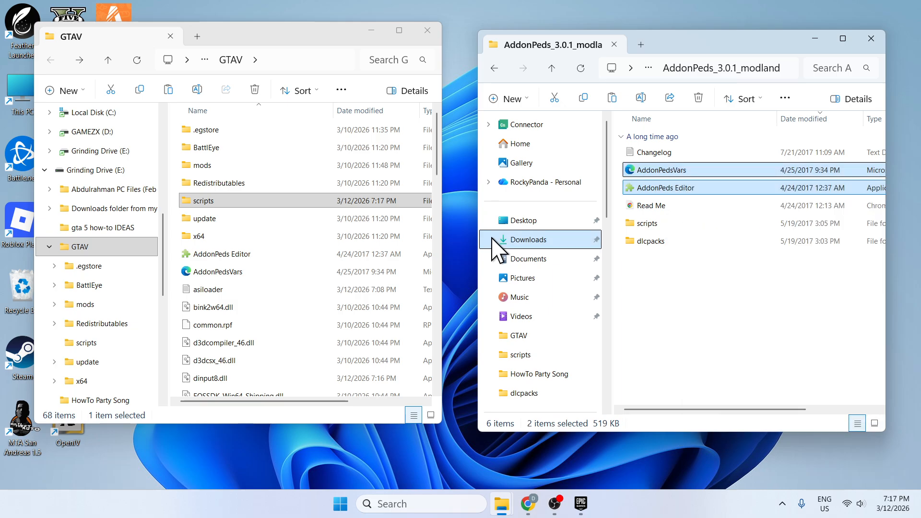
pyautogui.rightClick(179, 320)
pyautogui.click(192, 328)
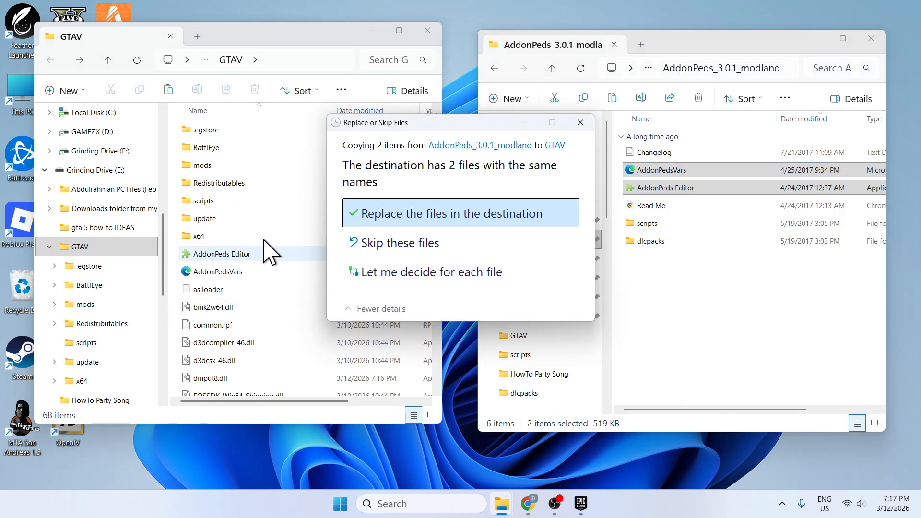
pyautogui.click(416, 214)
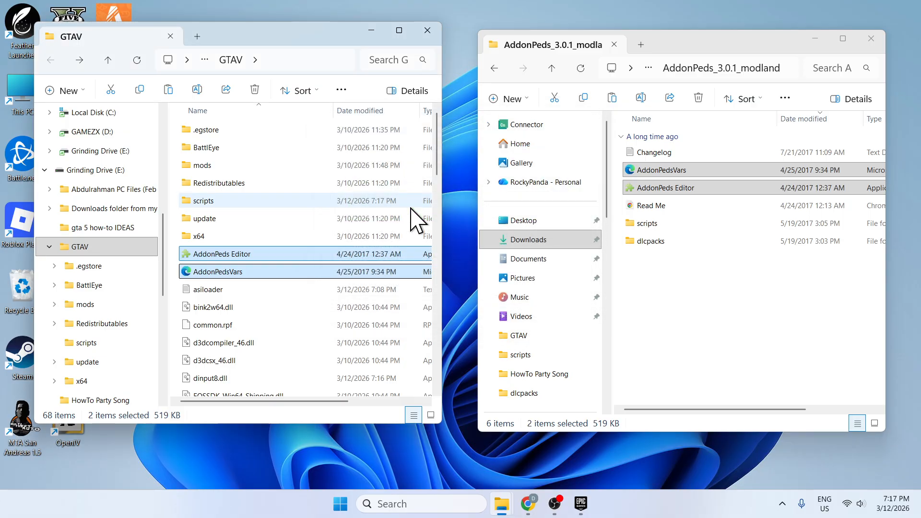
# Copy PedSelector.dll from the AddonPeds scripts folder into the GTAV scripts folder, replacing the existing file, and go back to both parent folders.
pyautogui.click(658, 225)
pyautogui.doubleClick(662, 224)
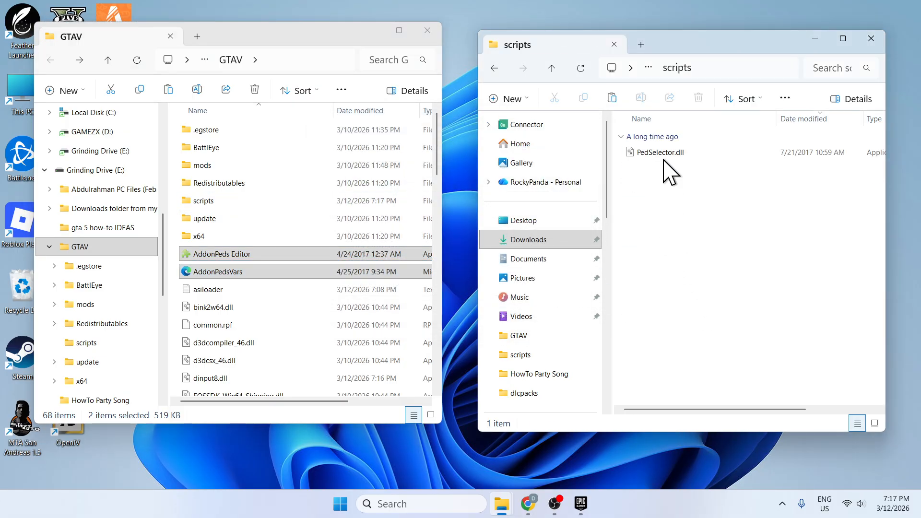
pyautogui.click(664, 152)
pyautogui.rightClick(664, 152)
pyautogui.click(720, 175)
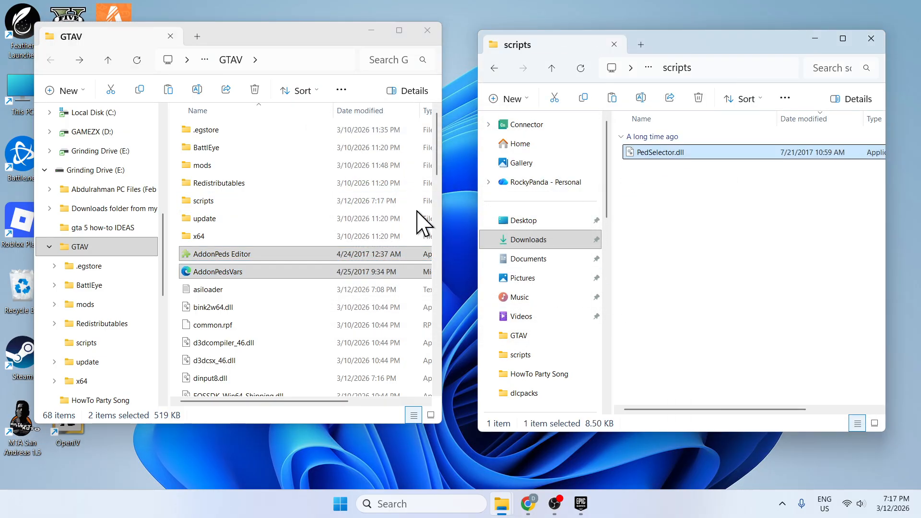
pyautogui.doubleClick(226, 201)
pyautogui.rightClick(288, 242)
pyautogui.click(292, 225)
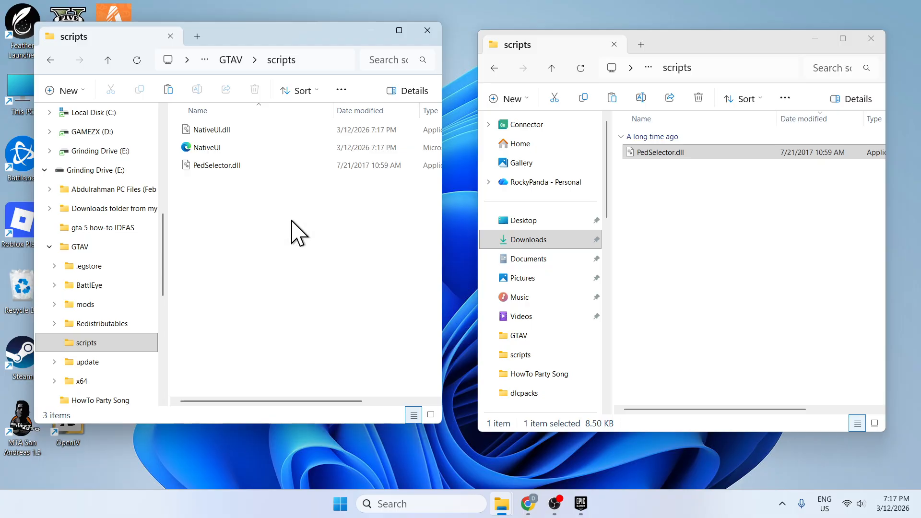
pyautogui.click(429, 222)
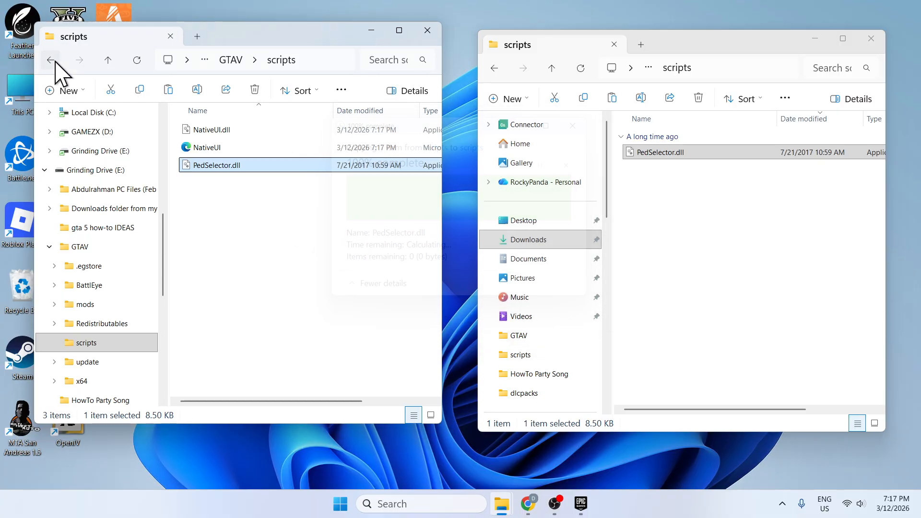
pyautogui.click(50, 59)
pyautogui.click(494, 68)
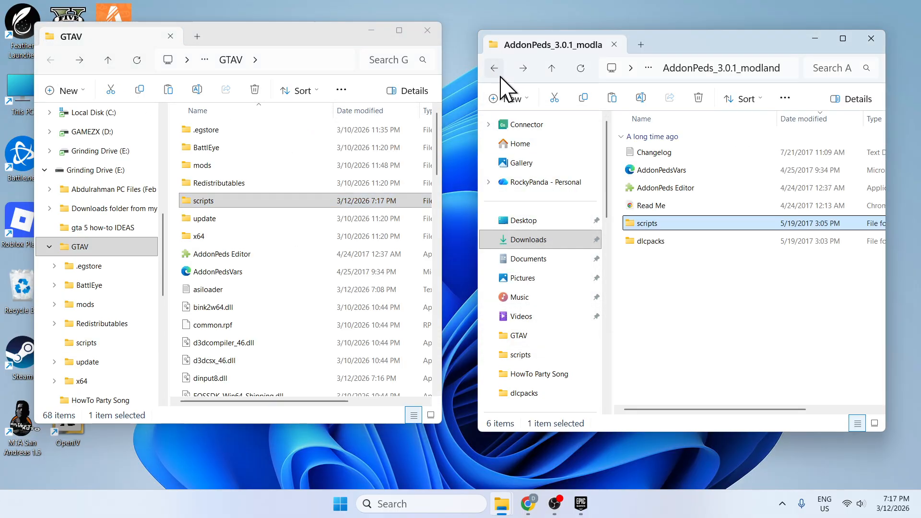
pyautogui.click(173, 168)
pyautogui.rightClick(172, 168)
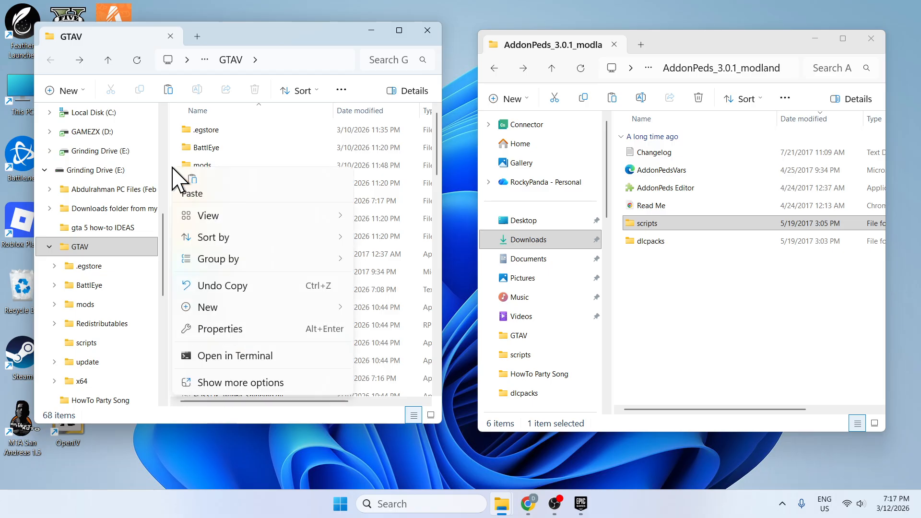
pyautogui.moveTo(192, 308)
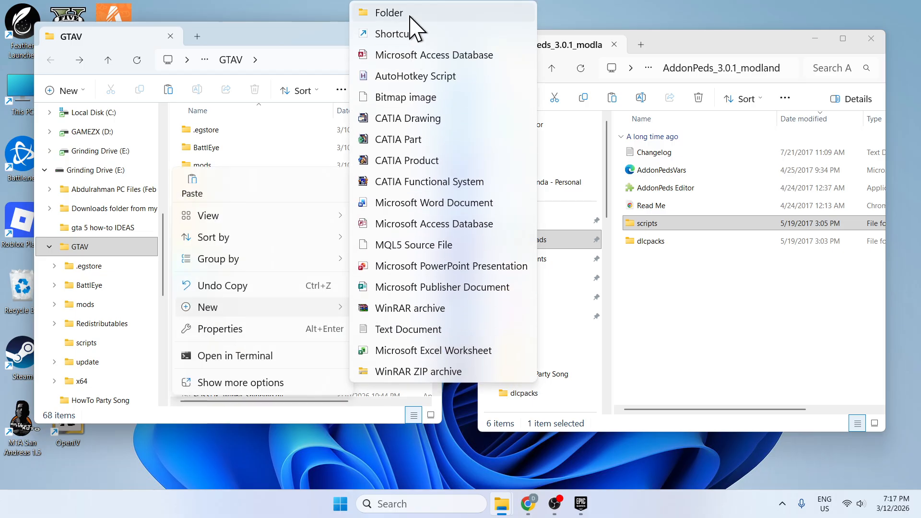
pyautogui.click(215, 148)
# In the GTAV folder, open mods, update, x64 and the dlcpacks folder inside it.
pyautogui.click(205, 166)
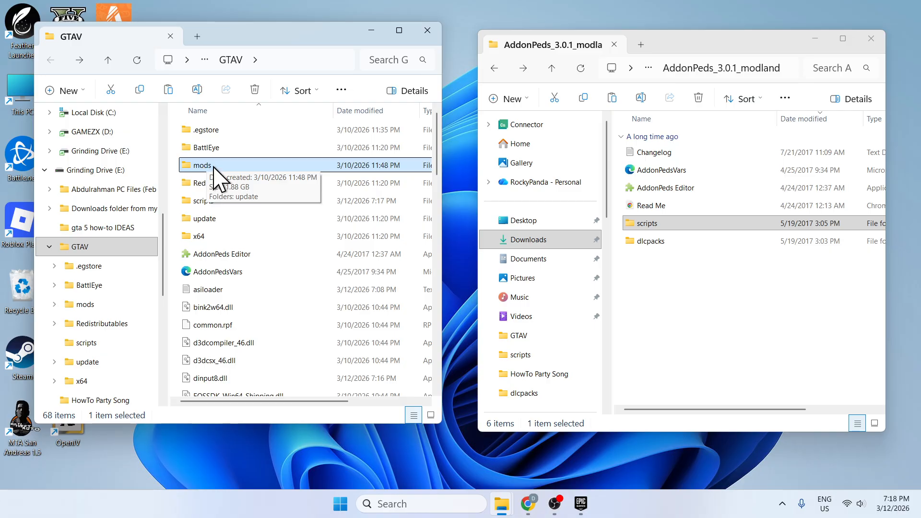
pyautogui.doubleClick(202, 165)
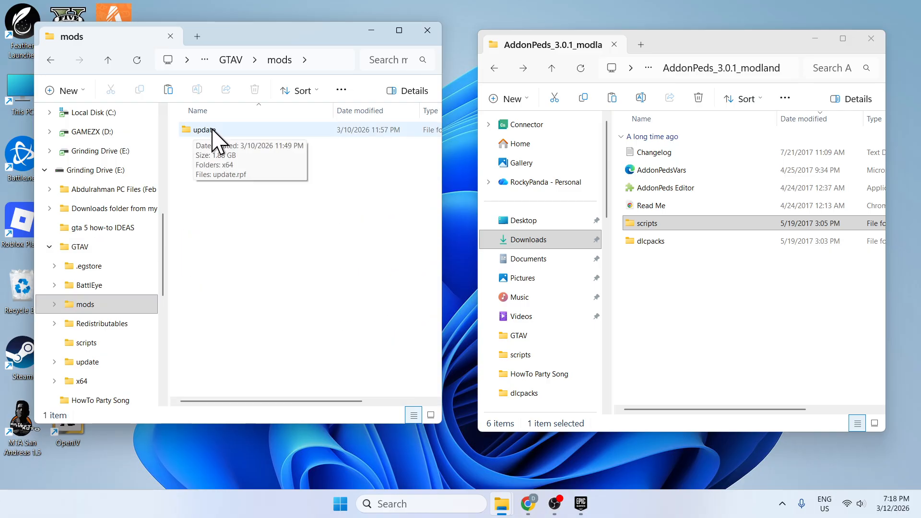
pyautogui.doubleClick(214, 136)
pyautogui.click(194, 131)
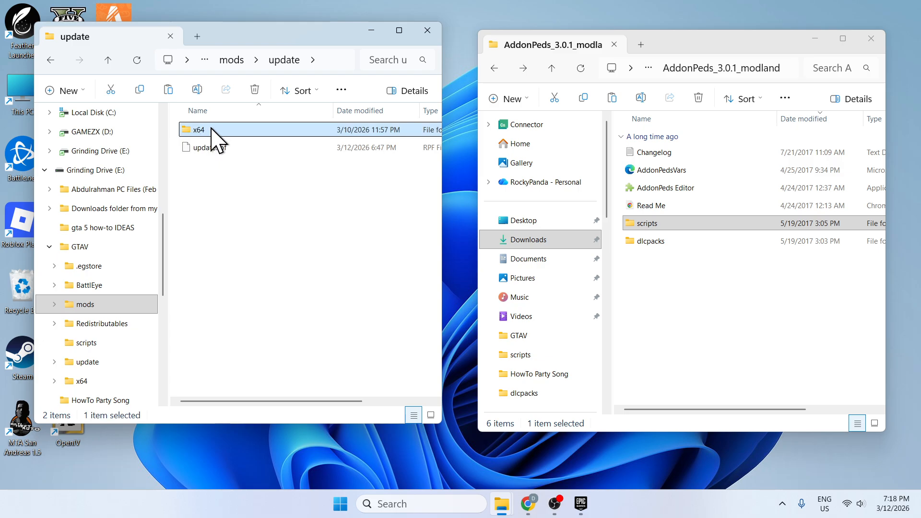
pyautogui.doubleClick(214, 132)
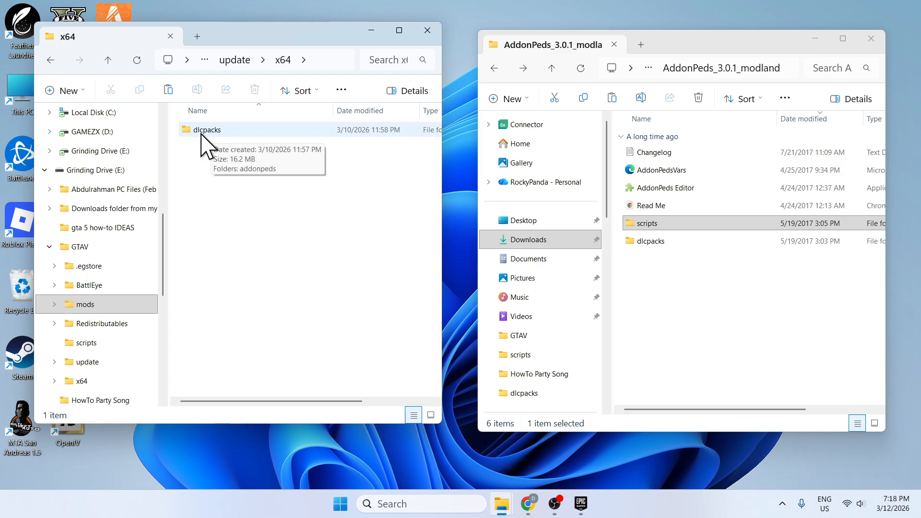
pyautogui.click(207, 131)
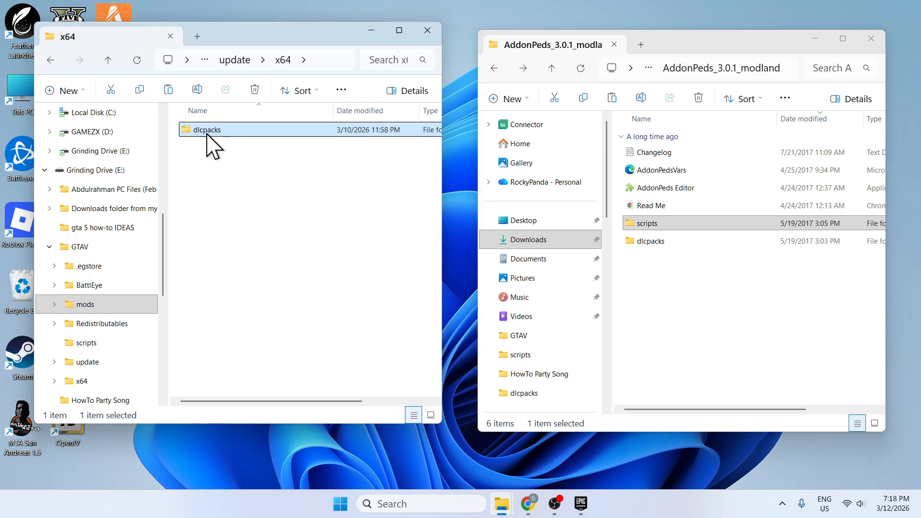
pyautogui.doubleClick(220, 133)
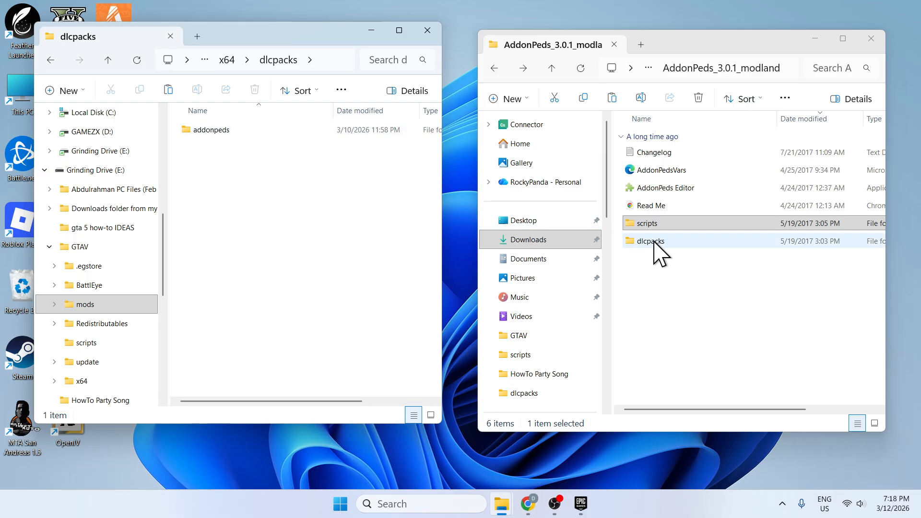
# Copy the addonpeds folder from the AddonPeds dlcpacks folder into the mods dlcpacks folder, replacing the existing files.
pyautogui.doubleClick(660, 253)
pyautogui.click(658, 161)
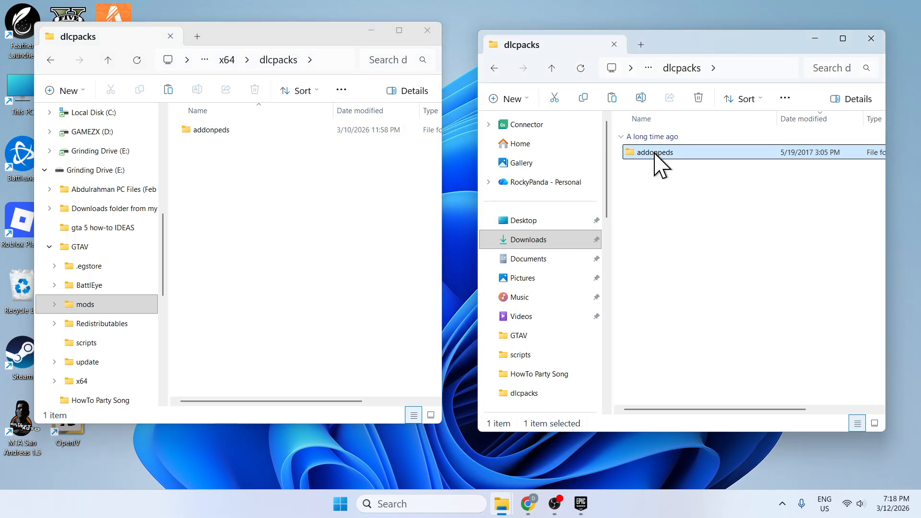
pyautogui.rightClick(658, 161)
pyautogui.click(712, 129)
pyautogui.click(248, 203)
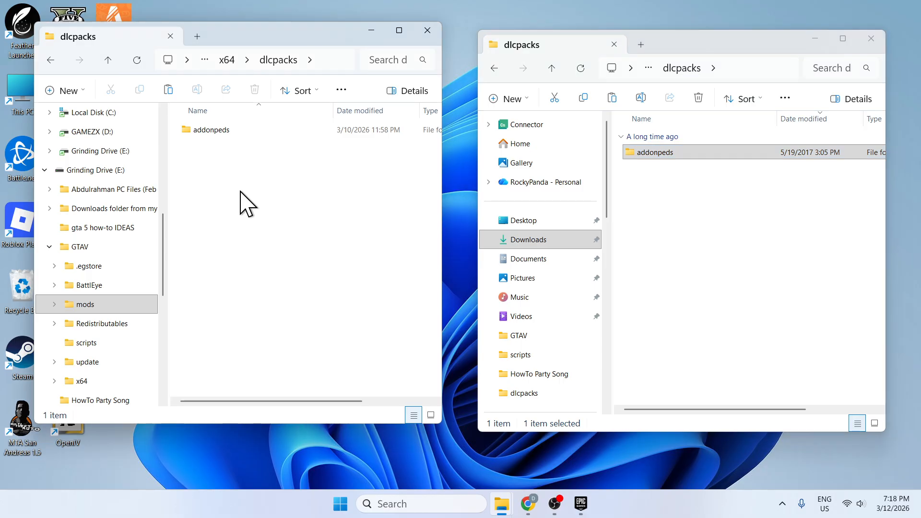
pyautogui.rightClick(241, 204)
pyautogui.click(254, 205)
pyautogui.click(379, 226)
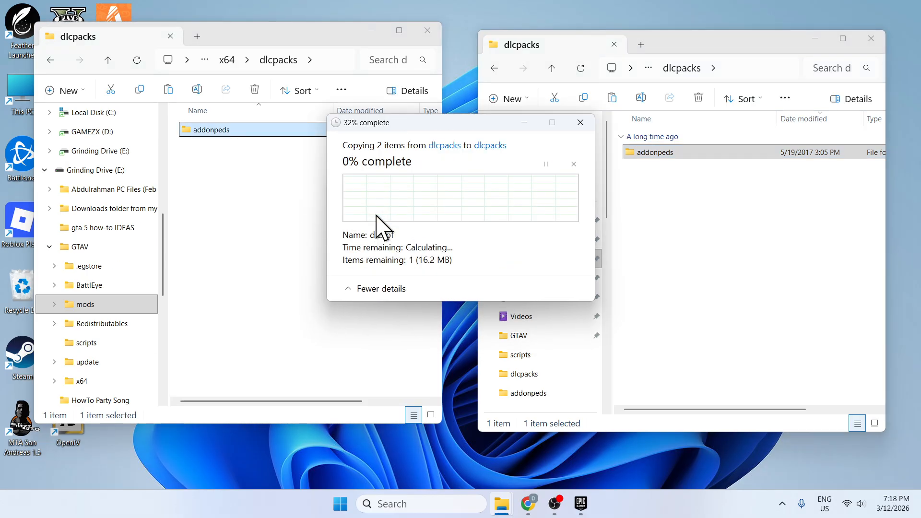
pyautogui.click(234, 211)
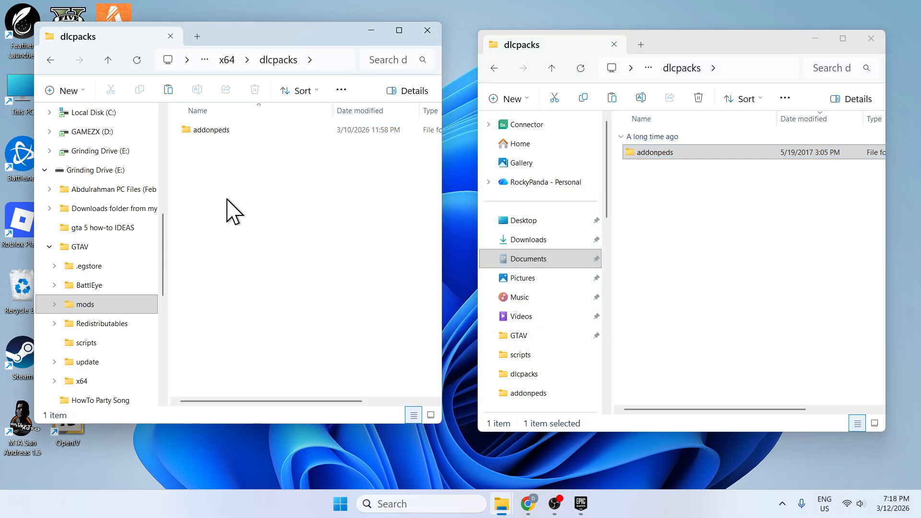
# Return to the main GTAV folder in one window and to AddonPeds_3.0.1_modland in the other.
pyautogui.click(51, 60)
pyautogui.click(50, 60)
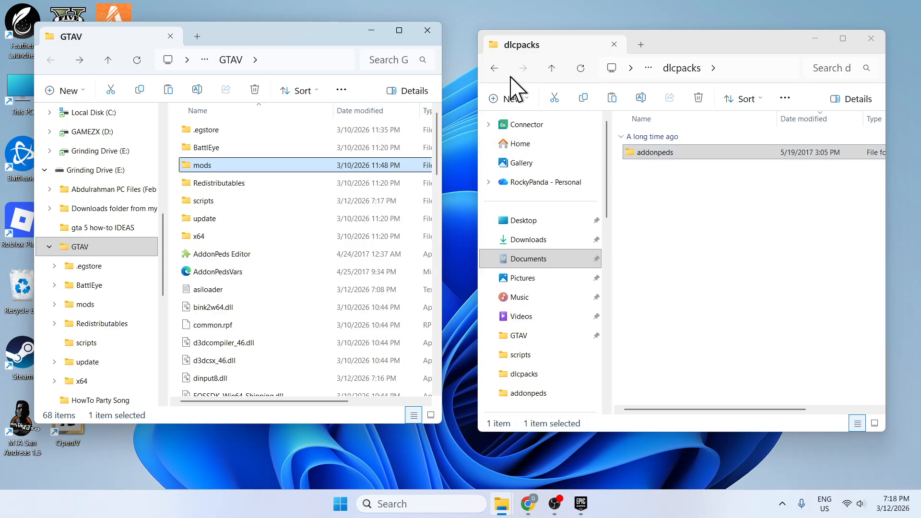
pyautogui.click(494, 69)
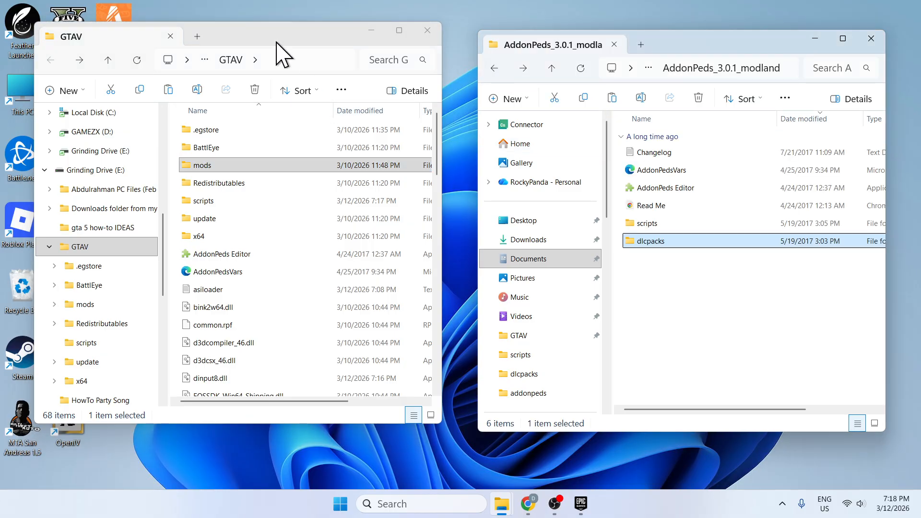
# Launch OpenIV from the desktop and load Grand Theft Auto V for Windows.
pyautogui.moveTo(277, 45); pyautogui.dragTo(430, 38)
pyautogui.doubleClick(70, 429)
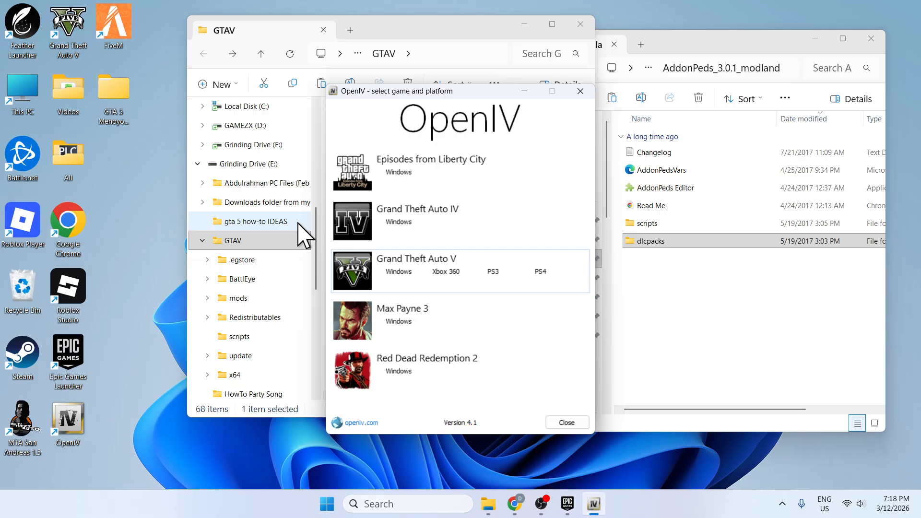
pyautogui.click(371, 287)
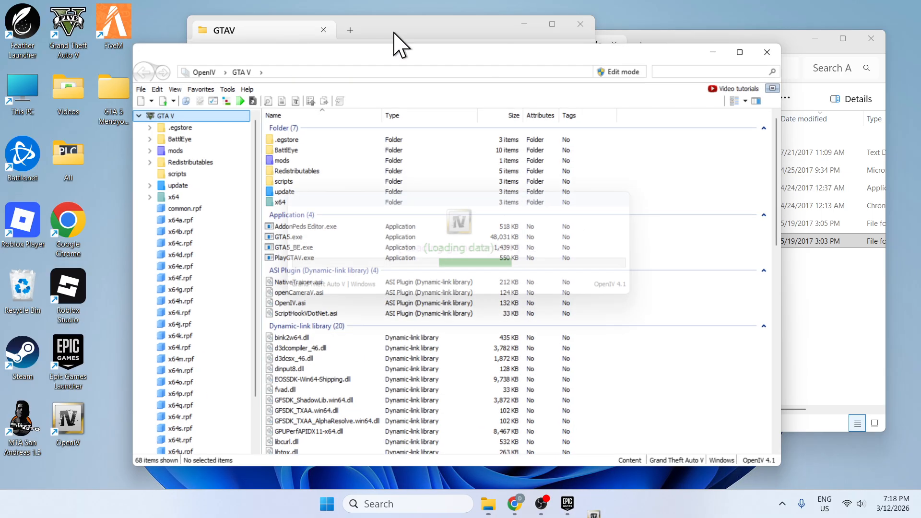
pyautogui.moveTo(394, 33); pyautogui.dragTo(294, 42)
pyautogui.doubleClick(557, 44)
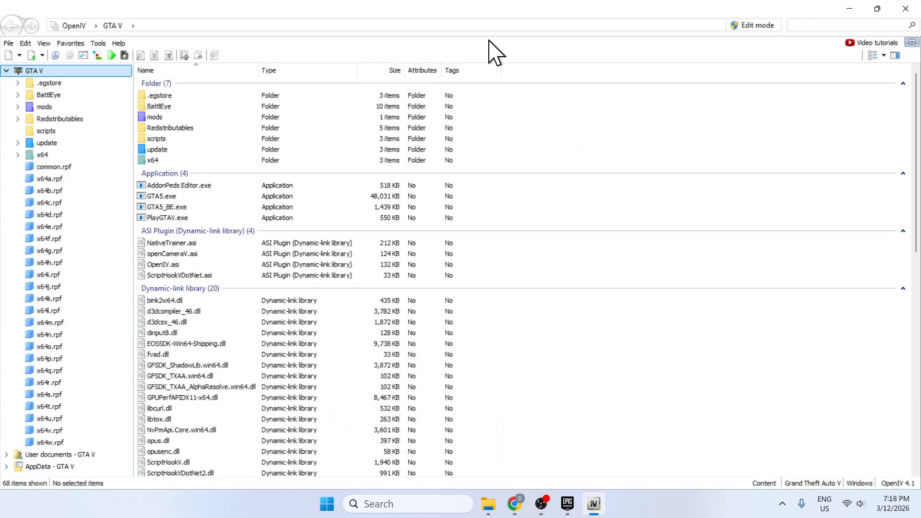
pyautogui.doubleClick(499, 7)
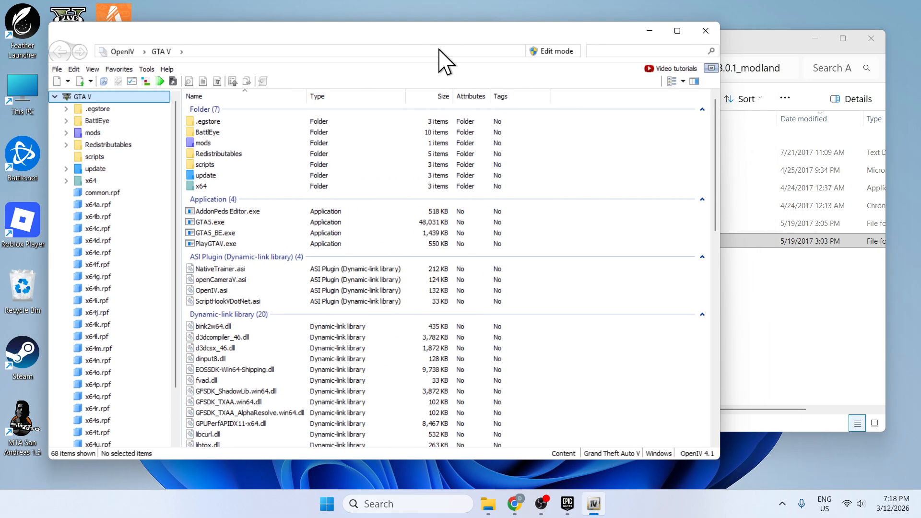
# Enable edit mode in OpenIV, accepting the warning, and open the game's update folder.
pyautogui.click(553, 52)
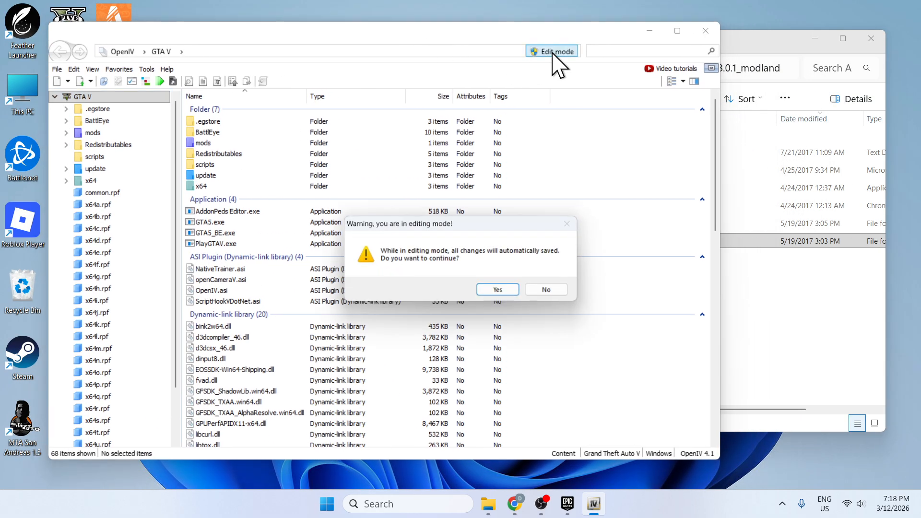
pyautogui.click(498, 291)
pyautogui.moveTo(416, 39); pyautogui.dragTo(460, 35)
pyautogui.doubleClick(256, 179)
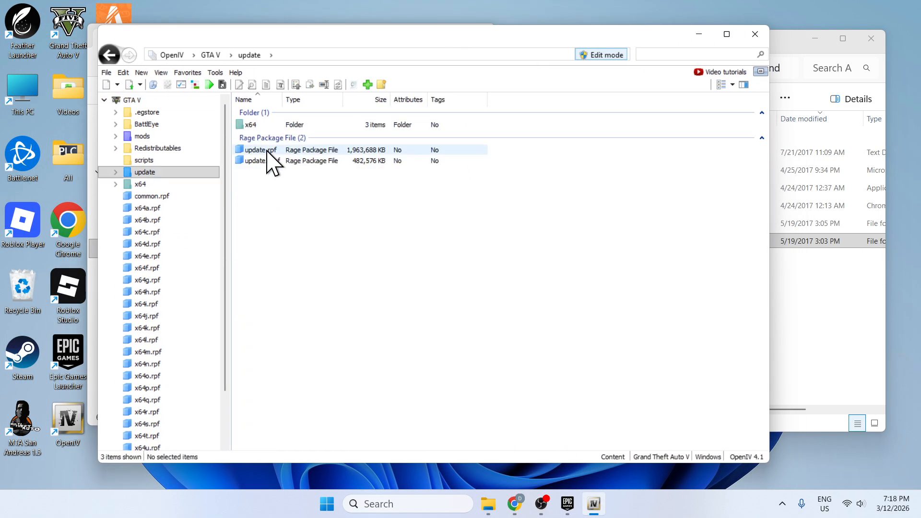
# Open update.rpf, switch to its copy in the mods folder, and go to the common/data folder.
pyautogui.doubleClick(267, 150)
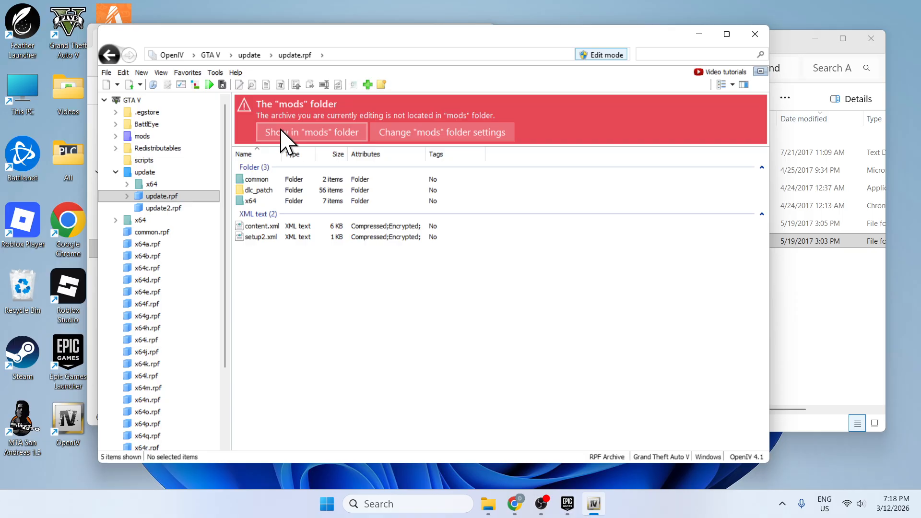
pyautogui.click(300, 131)
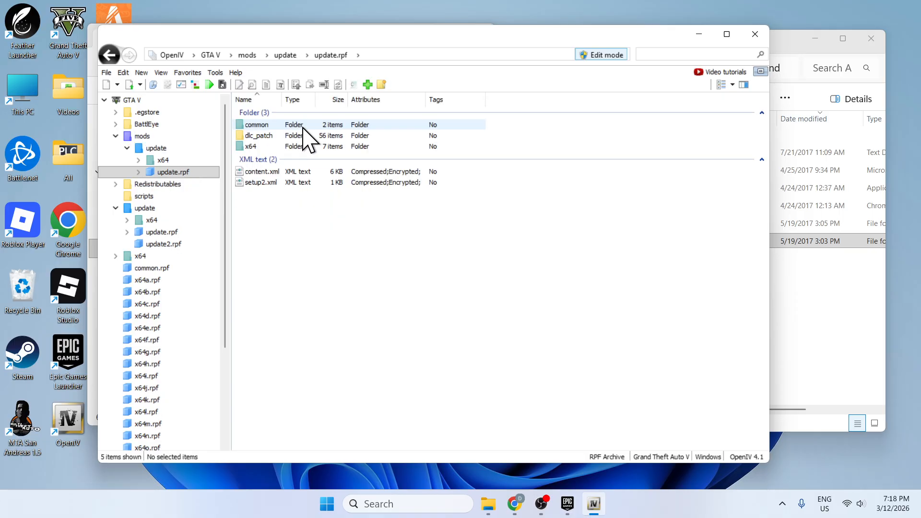
pyautogui.doubleClick(271, 124)
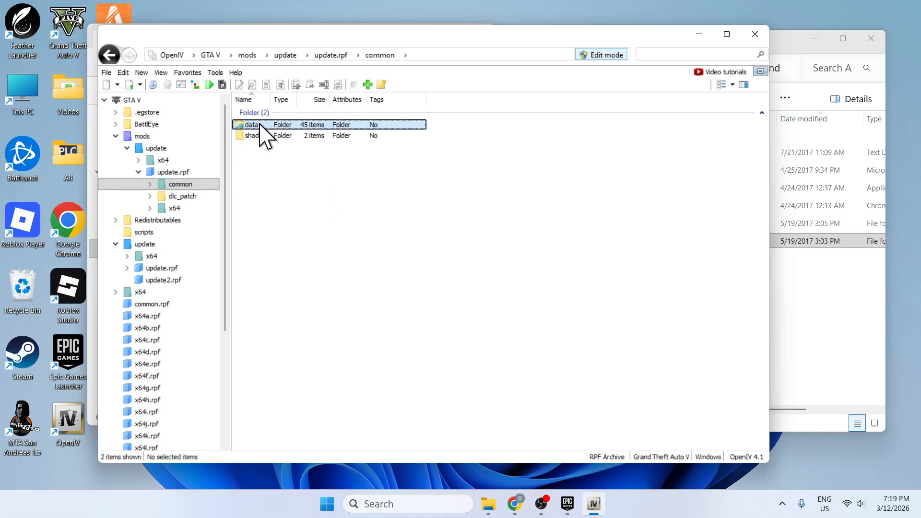
pyautogui.doubleClick(261, 125)
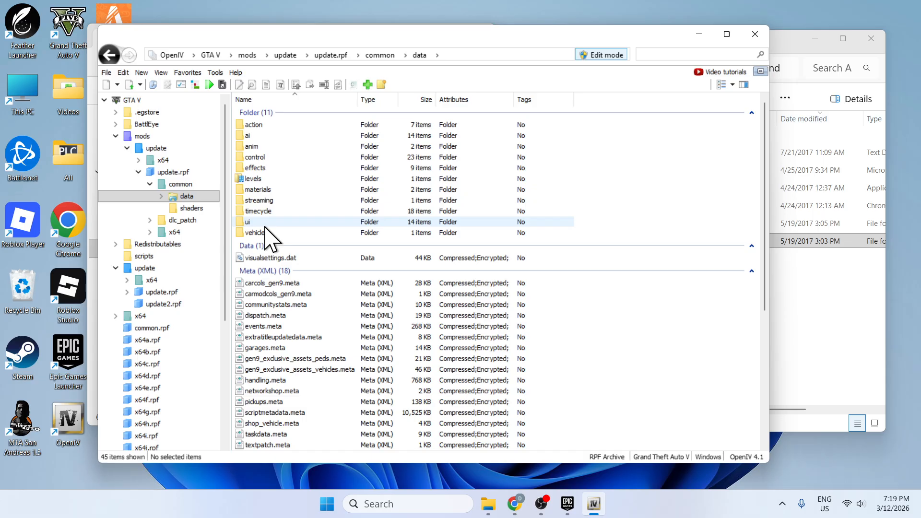
# Open dlclist.xml for editing and go to the end of its list of dlcpacks entries.
pyautogui.scroll(-7, 268, 237)
pyautogui.click(257, 290)
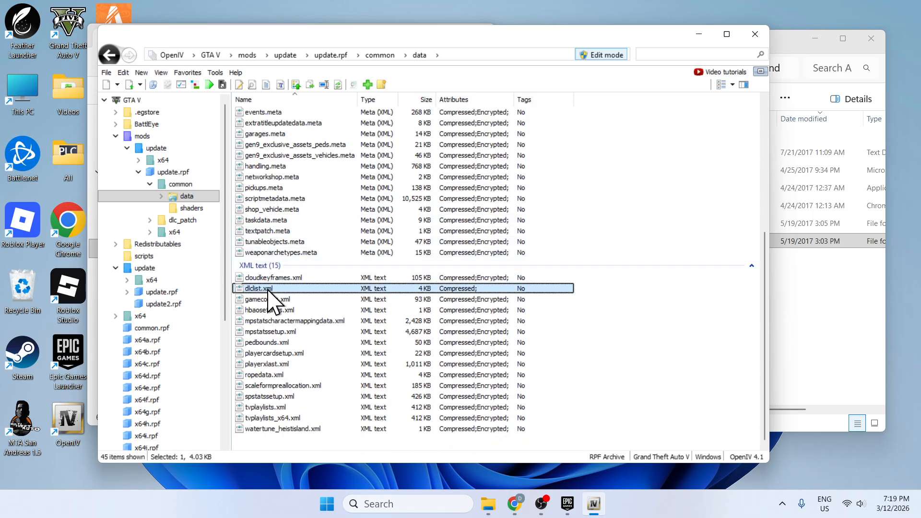
pyautogui.rightClick(268, 294)
pyautogui.click(288, 309)
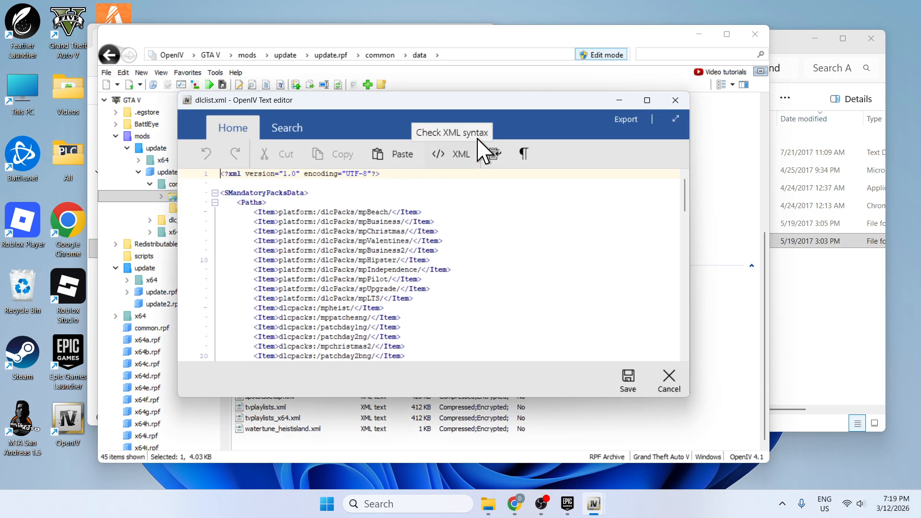
pyautogui.moveTo(684, 196); pyautogui.dragTo(674, 346)
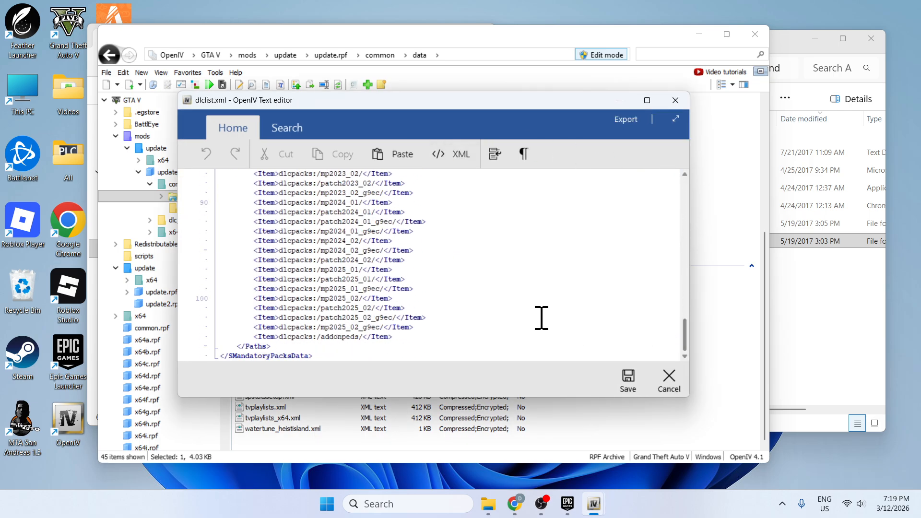
# Delete the addonpeds entry from dlclist.xml and paste a copy of the last mp2025_02_g9ec line in its place.
pyautogui.moveTo(398, 338); pyautogui.dragTo(333, 338)
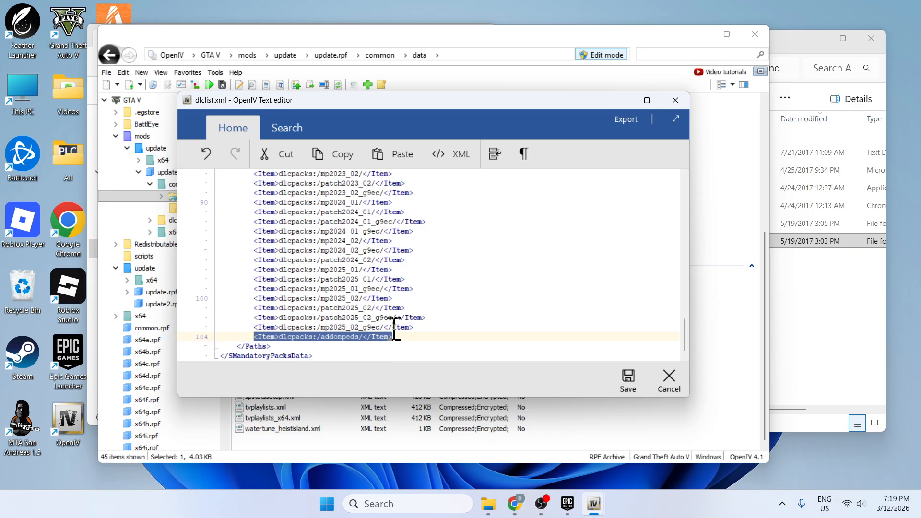
pyautogui.press('BackSpace')
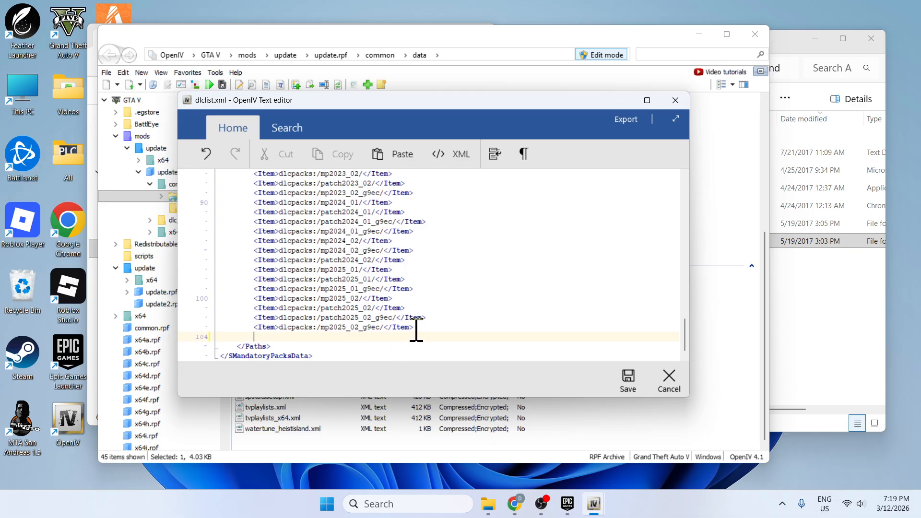
pyautogui.moveTo(416, 330); pyautogui.dragTo(256, 331)
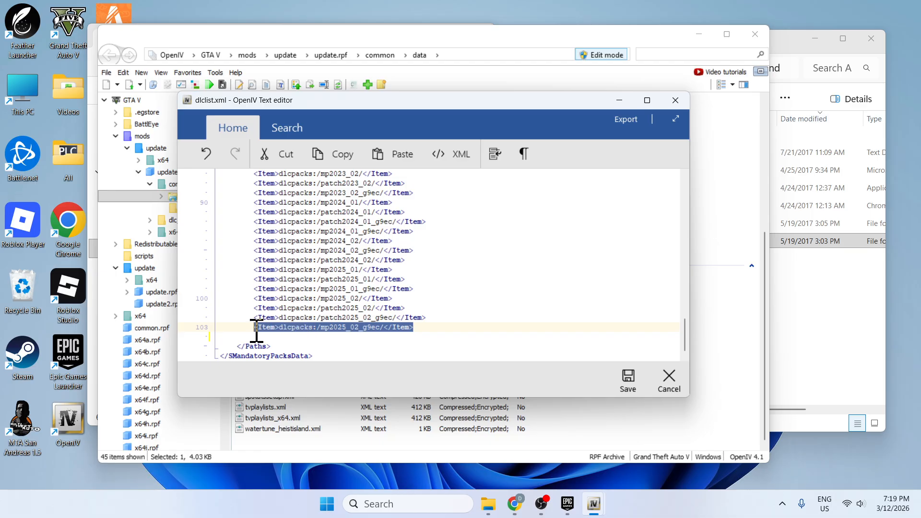
pyautogui.hotkey('ctrl', 'c')
pyautogui.click(362, 341)
pyautogui.hotkey('ctrl', 'v')
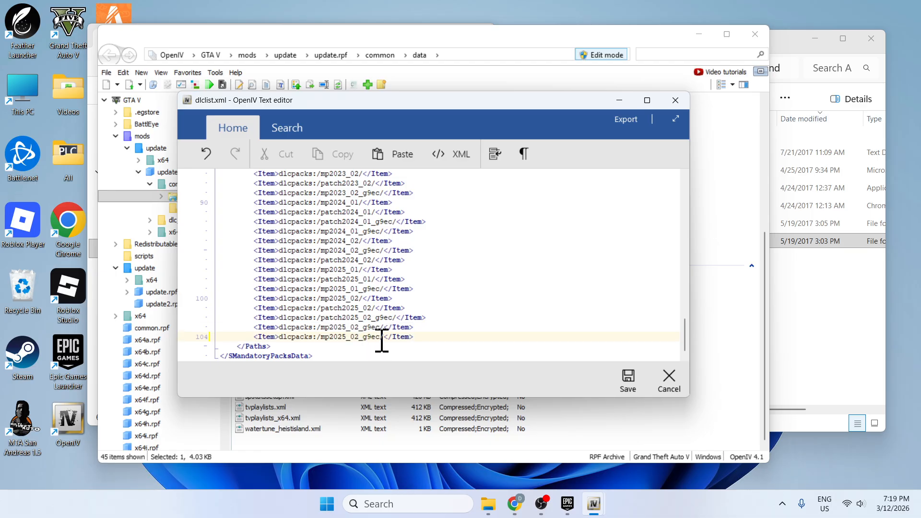
# Change the pack name in the copied line to addonpeds and save dlclist.xml.
pyautogui.press('BackSpace')
pyautogui.press('BackSpace')
pyautogui.press('BackSpace')
pyautogui.press('BackSpace')
pyautogui.press('BackSpace')
pyautogui.press('BackSpace')
pyautogui.press('BackSpace')
pyautogui.press('BackSpace')
pyautogui.press('BackSpace')
pyautogui.press('BackSpace')
pyautogui.press('BackSpace')
pyautogui.click(628, 382)
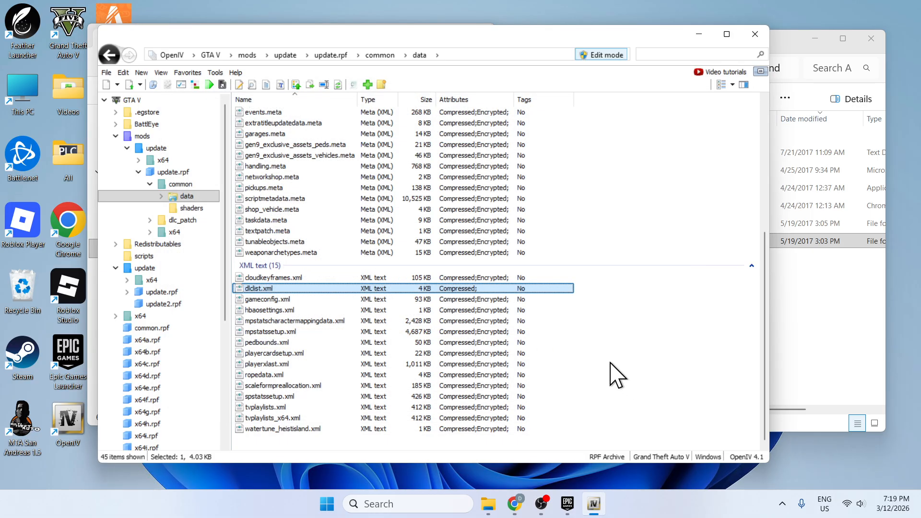
# Return to the GTA V root folder in OpenIV and narrow its window to sit beside the AddonPeds folder window.
pyautogui.scroll(5, 479, 187)
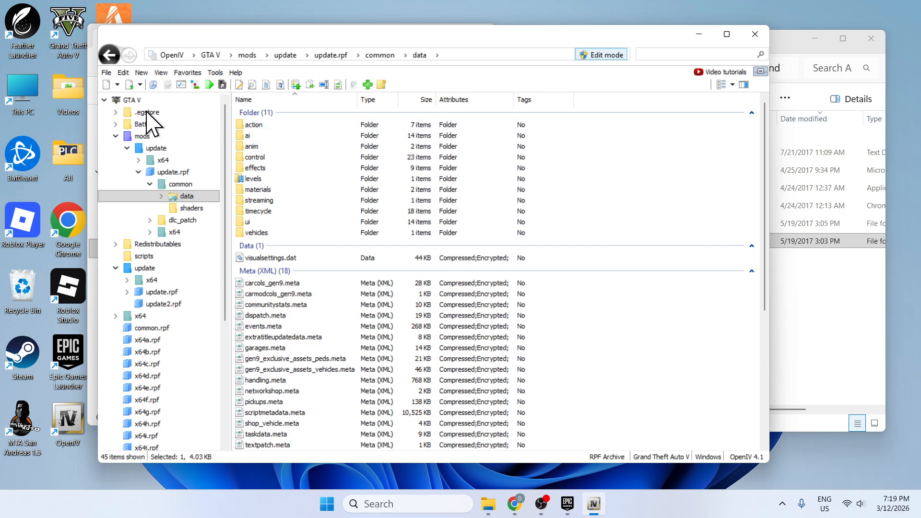
pyautogui.click(130, 101)
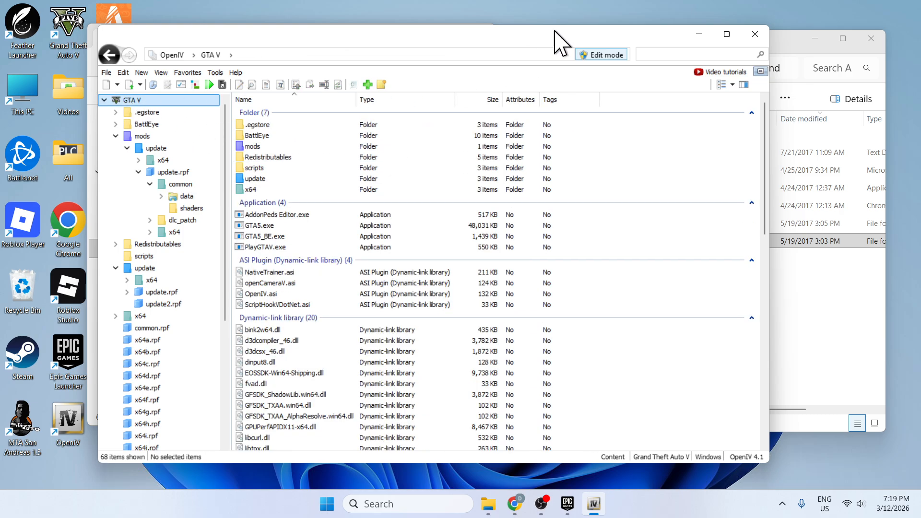
pyautogui.moveTo(767, 120); pyautogui.dragTo(479, 134)
pyautogui.moveTo(339, 34); pyautogui.dragTo(296, 38)
pyautogui.click(721, 304)
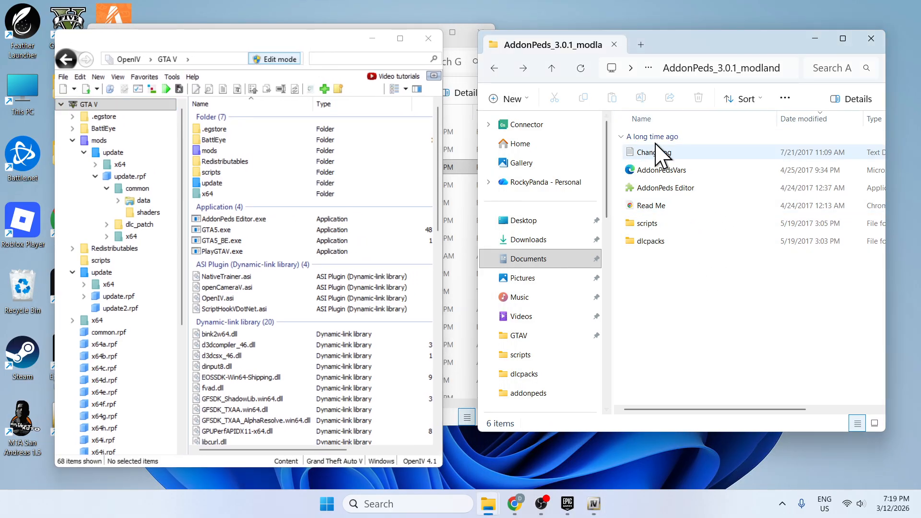
# Go back to Downloads in File Explorer and delete the AddonPeds_3.0.1_modland folder.
pyautogui.click(496, 72)
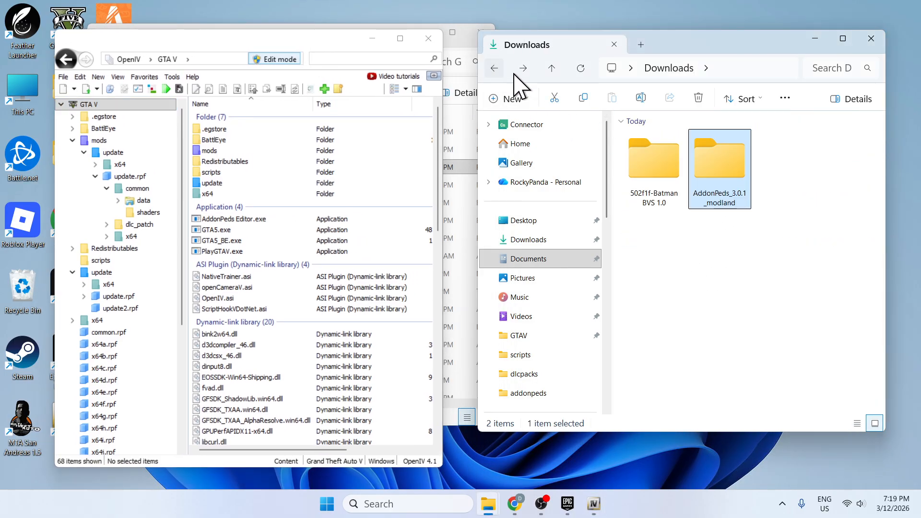
pyautogui.rightClick(715, 157)
pyautogui.click(653, 122)
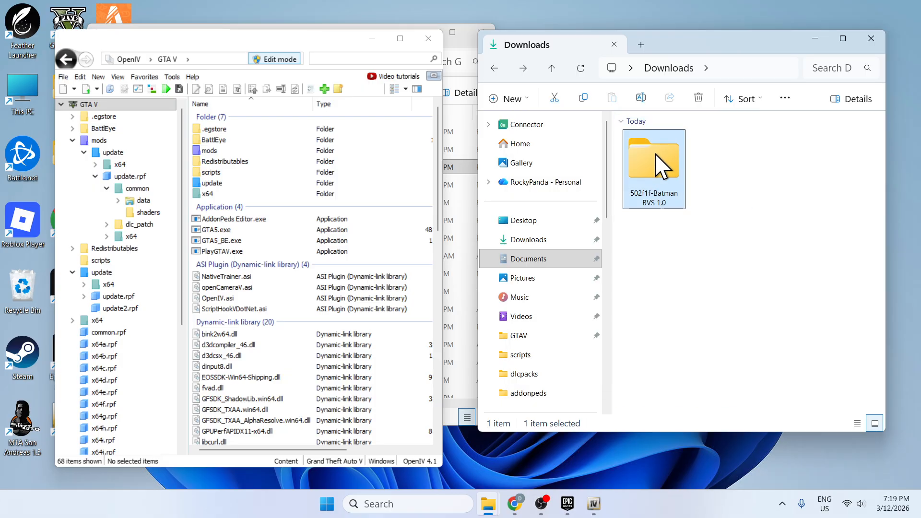
# Open the Batman BVS 1.0 folder inside 502f1f-Batman BVS 1.0 to reach the BatmanBVS ped files.
pyautogui.doubleClick(656, 154)
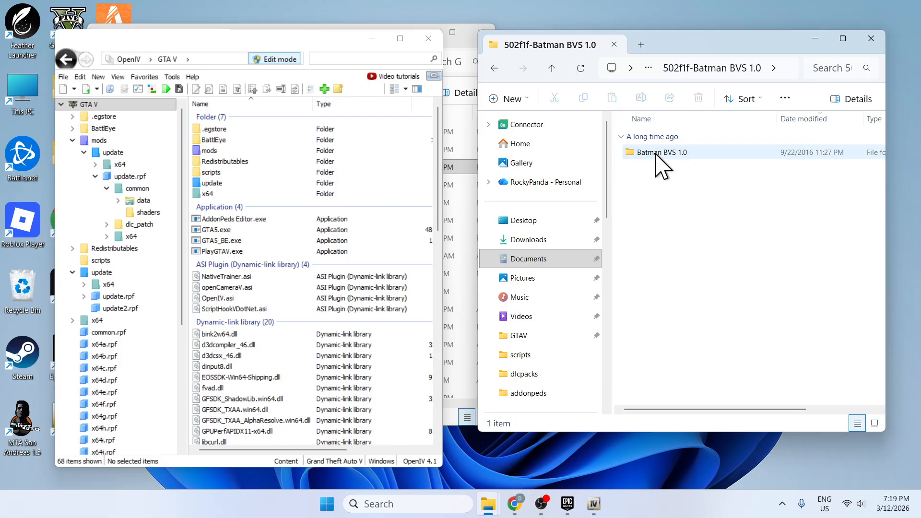
pyautogui.doubleClick(656, 154)
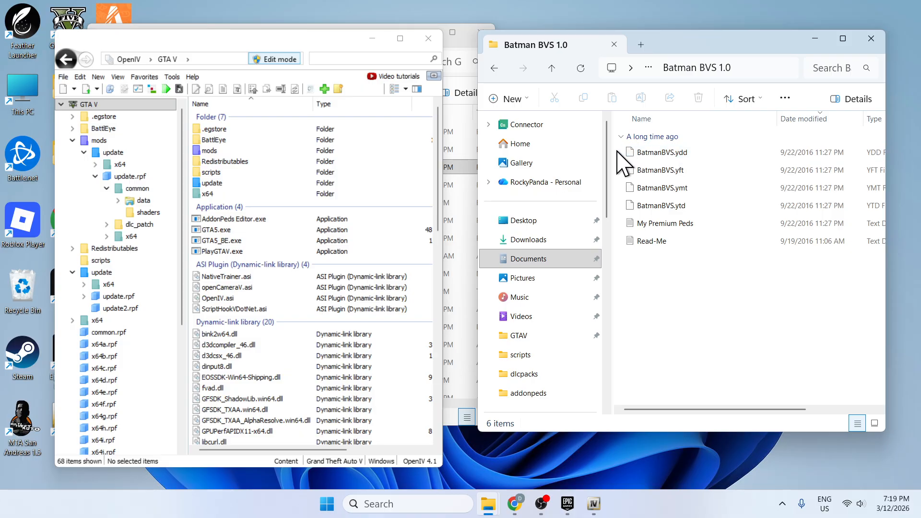
pyautogui.moveTo(618, 152); pyautogui.dragTo(662, 219)
pyautogui.click(694, 317)
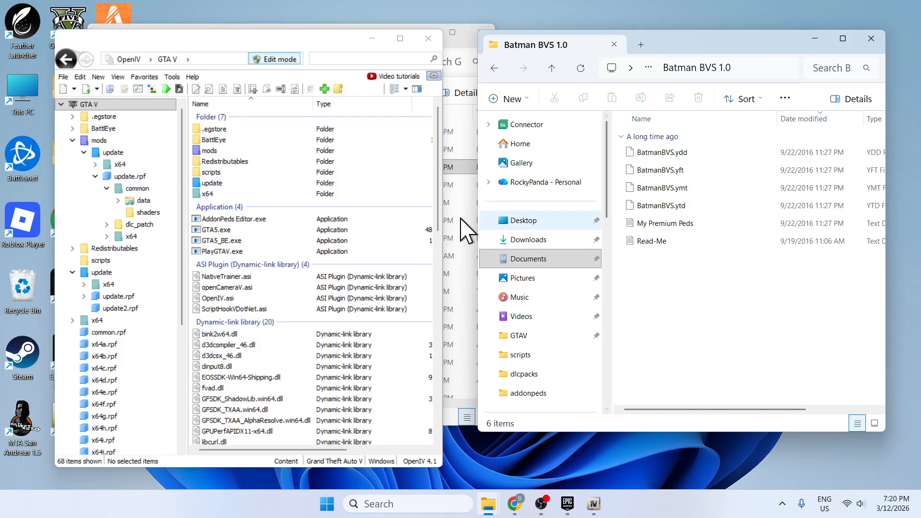
# In OpenIV, open the peds archive inside mods/update/x64/dlcpacks/addonpeds/dlc.rpf.
pyautogui.doubleClick(216, 151)
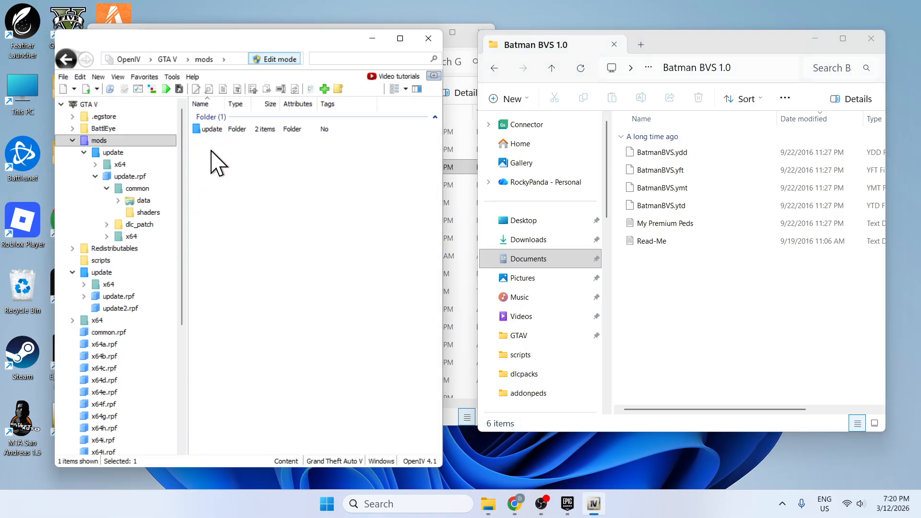
pyautogui.doubleClick(218, 130)
pyautogui.doubleClick(214, 130)
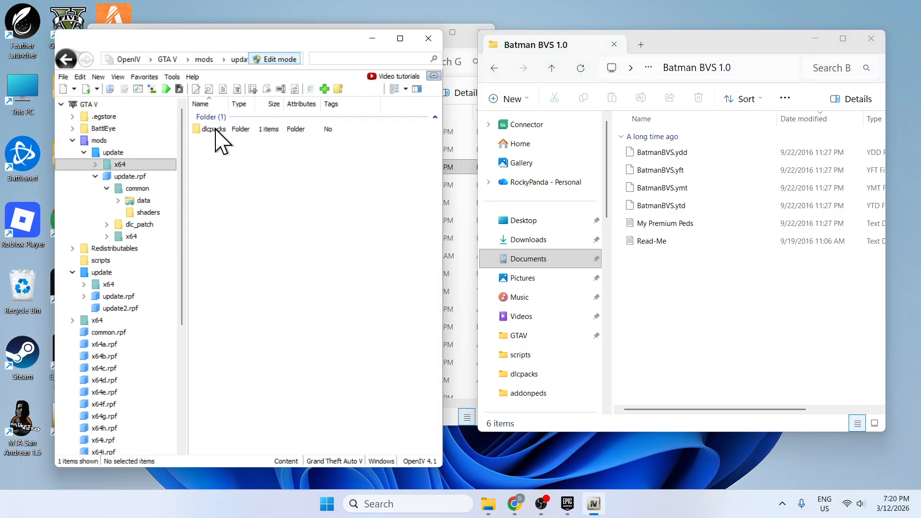
pyautogui.doubleClick(215, 130)
pyautogui.doubleClick(216, 130)
pyautogui.click(228, 129)
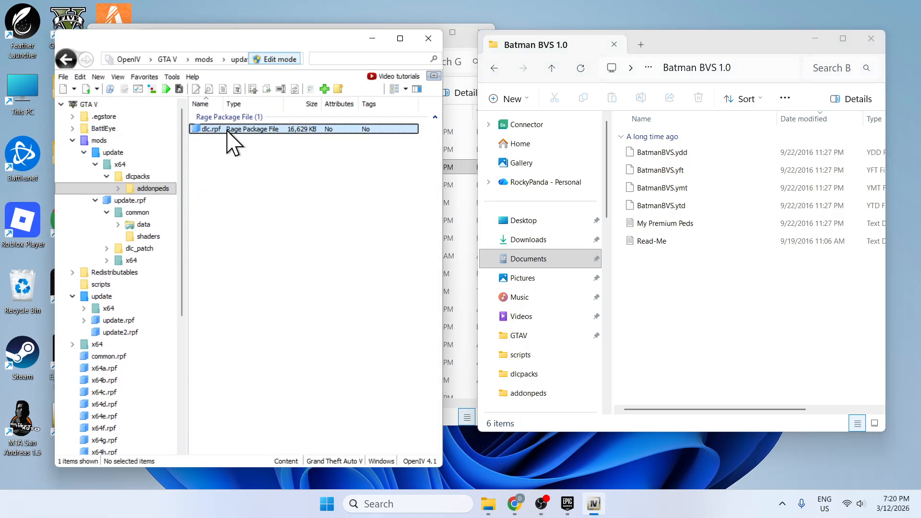
pyautogui.doubleClick(228, 129)
pyautogui.doubleClick(220, 130)
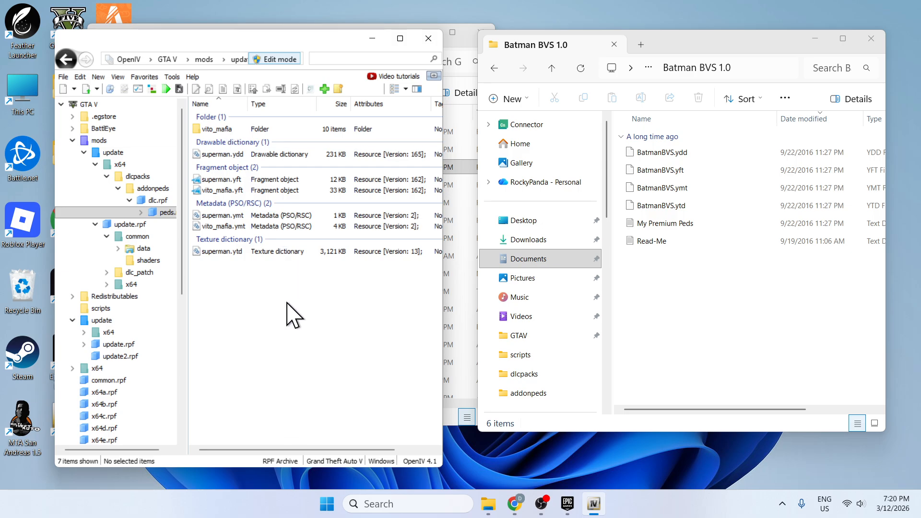
# Permanently delete all the existing superman and vito_mafia items from the peds archive.
pyautogui.moveTo(283, 308); pyautogui.dragTo(228, 283)
pyautogui.click(216, 180)
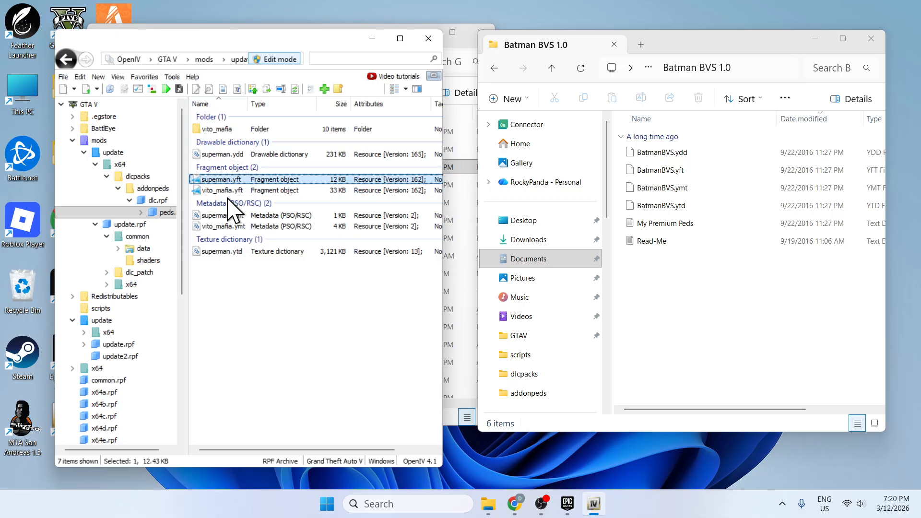
pyautogui.click(240, 190)
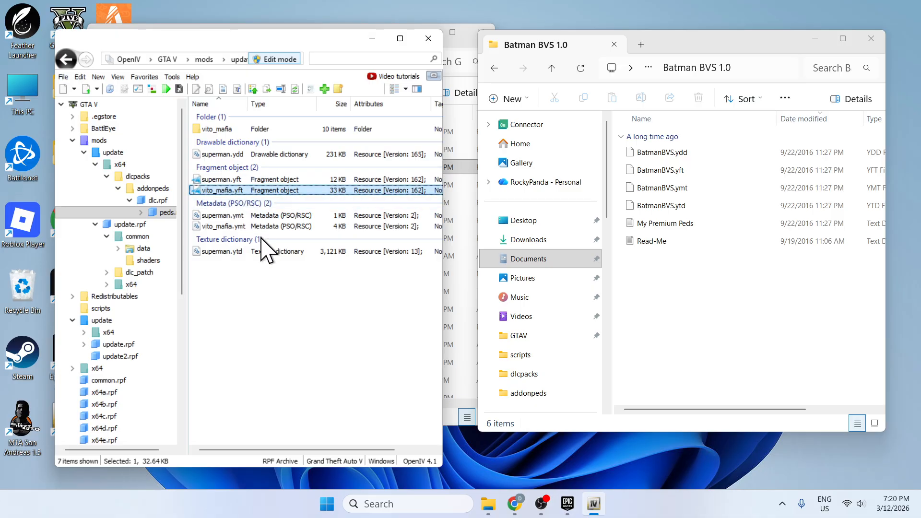
pyautogui.moveTo(252, 306); pyautogui.dragTo(256, 194)
pyautogui.press('Delete')
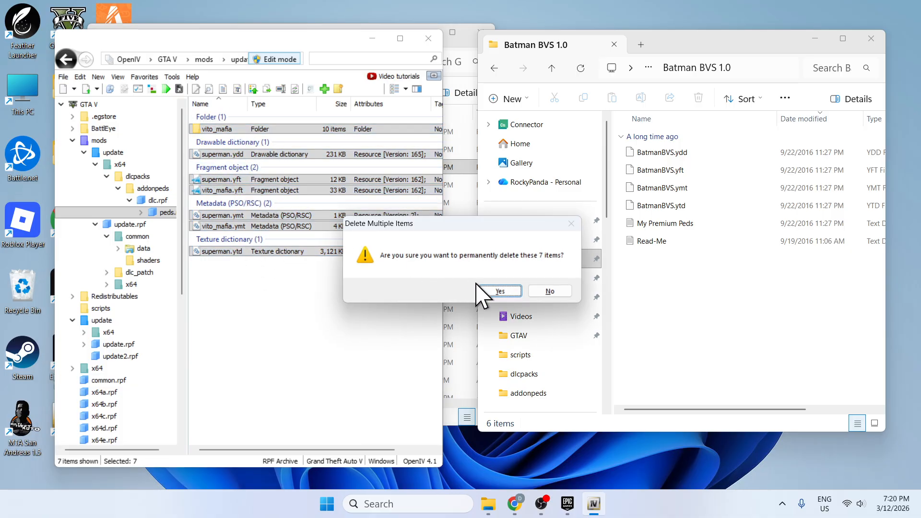
pyautogui.click(494, 291)
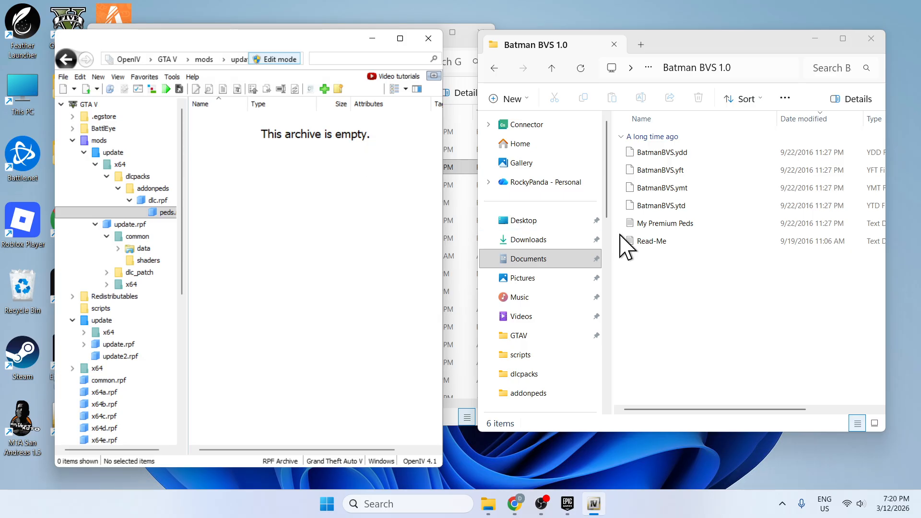
# Add the BatmanBVS .ydd, .yft, .ymt and .ytd files to the peds archive, and close OpenIV to return to the GTAV folder.
pyautogui.click(623, 161)
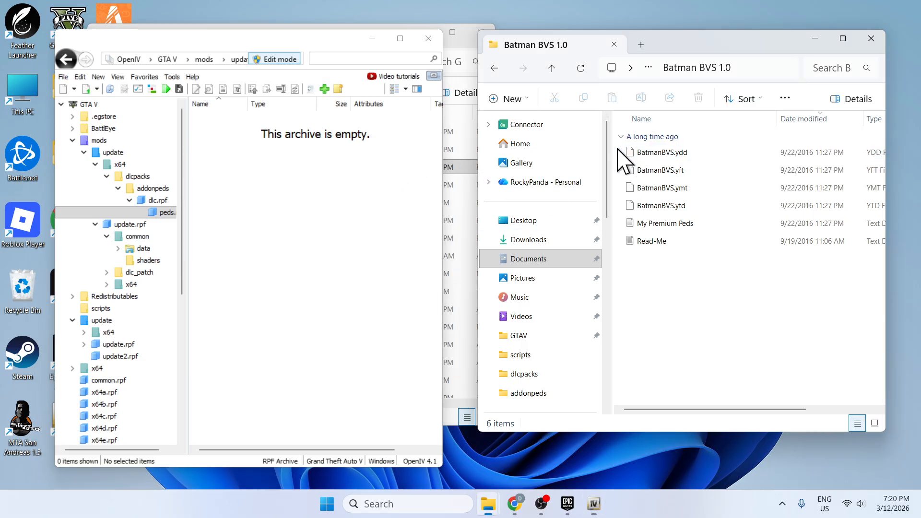
pyautogui.moveTo(618, 150); pyautogui.dragTo(666, 212)
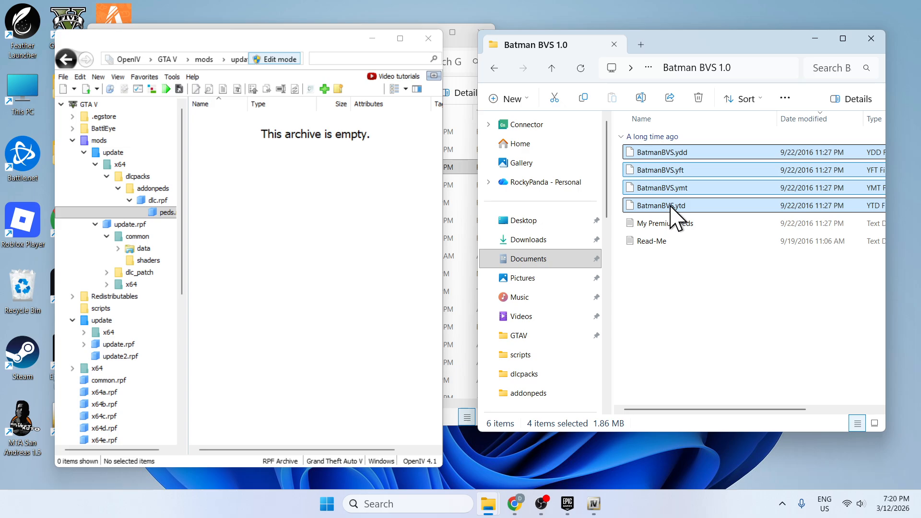
pyautogui.rightClick(667, 185)
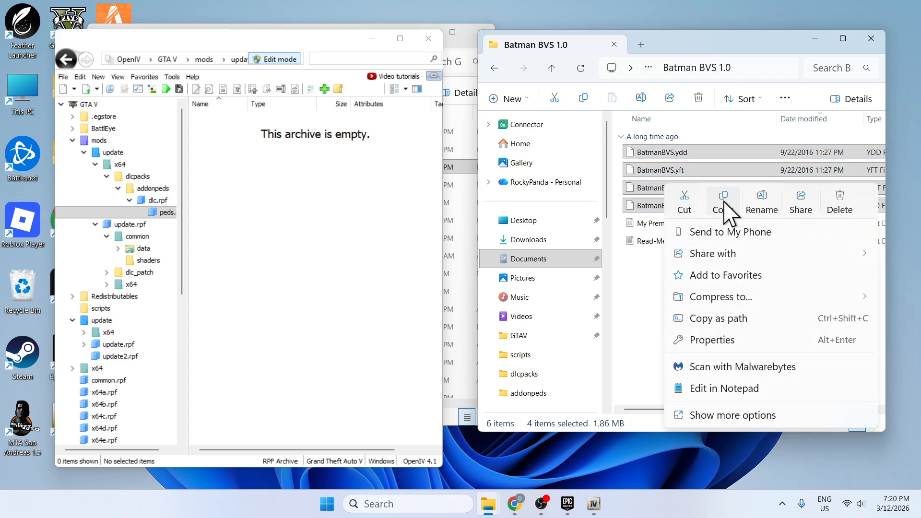
pyautogui.moveTo(676, 174); pyautogui.dragTo(309, 221)
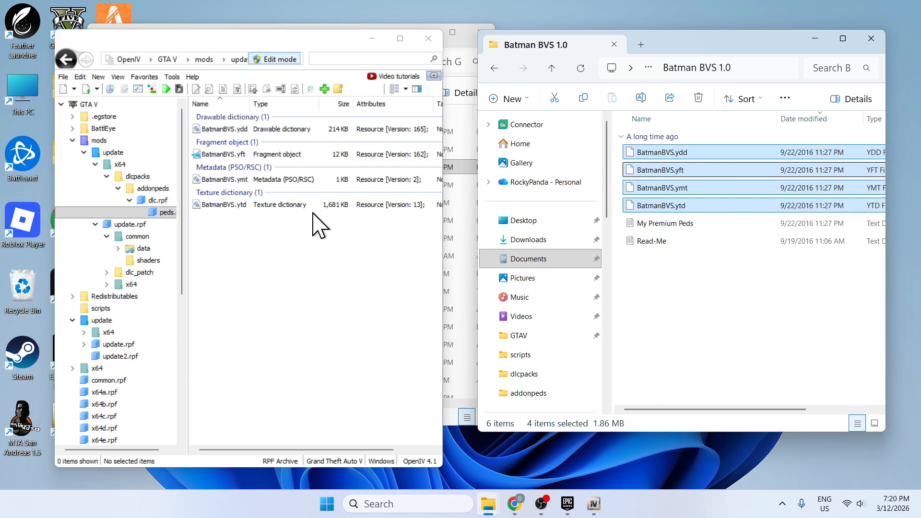
pyautogui.click(351, 287)
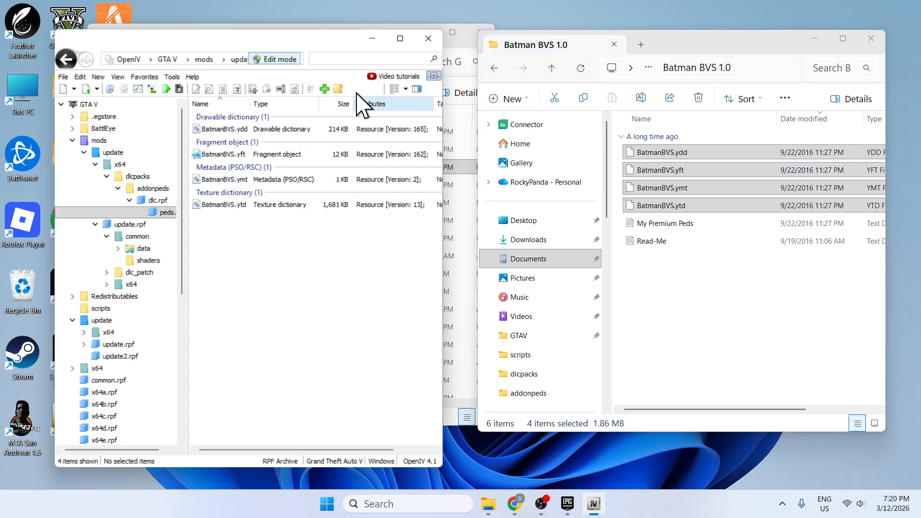
pyautogui.click(428, 38)
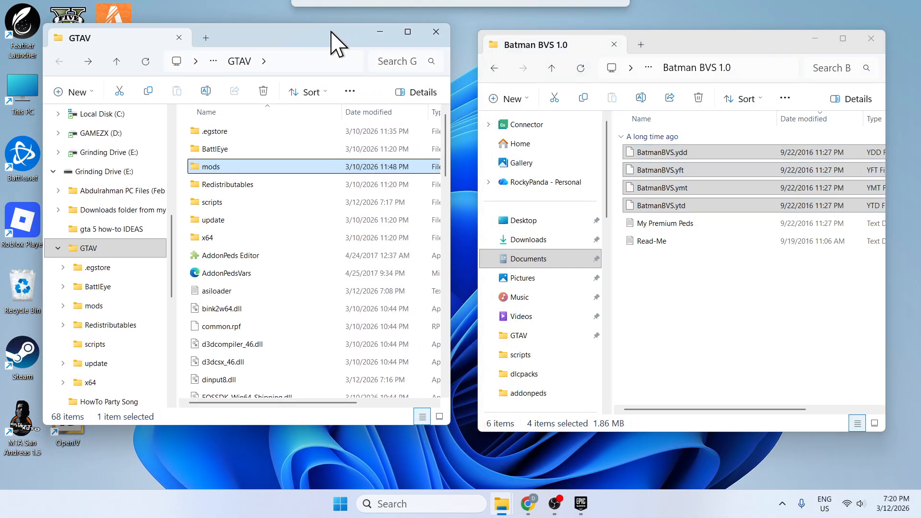
pyautogui.moveTo(331, 32); pyautogui.dragTo(329, 32)
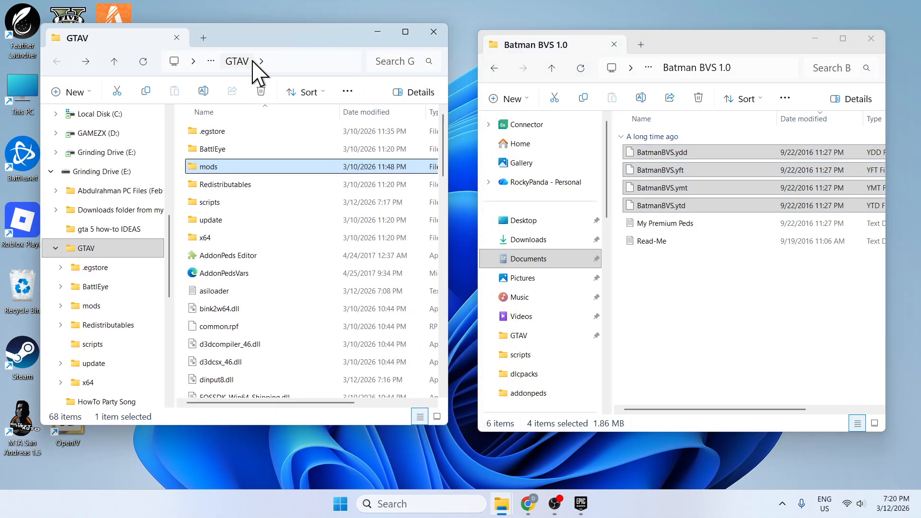
# Launch AddonPeds Editor from the GTAV folder and delete the existing BatmanBVS entry from its ped list.
pyautogui.click(218, 258)
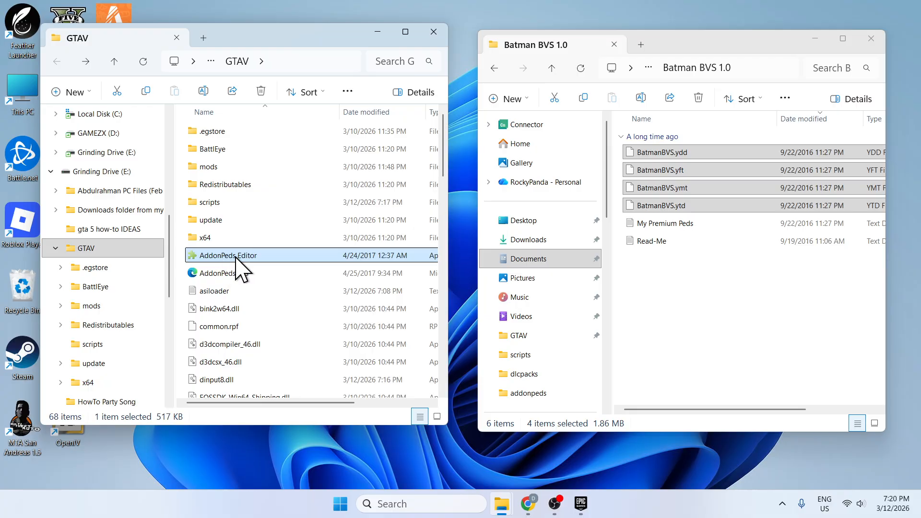
pyautogui.rightClick(234, 263)
pyautogui.click(254, 202)
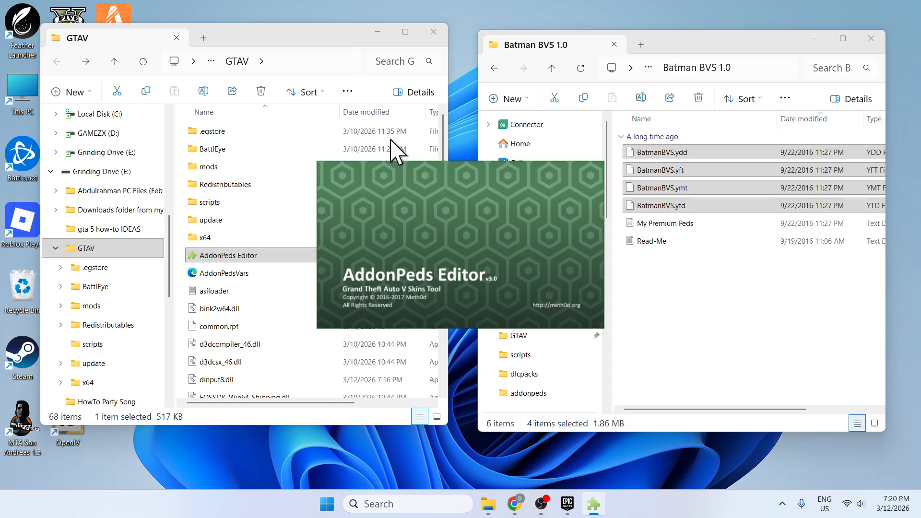
pyautogui.moveTo(411, 131); pyautogui.dragTo(220, 111)
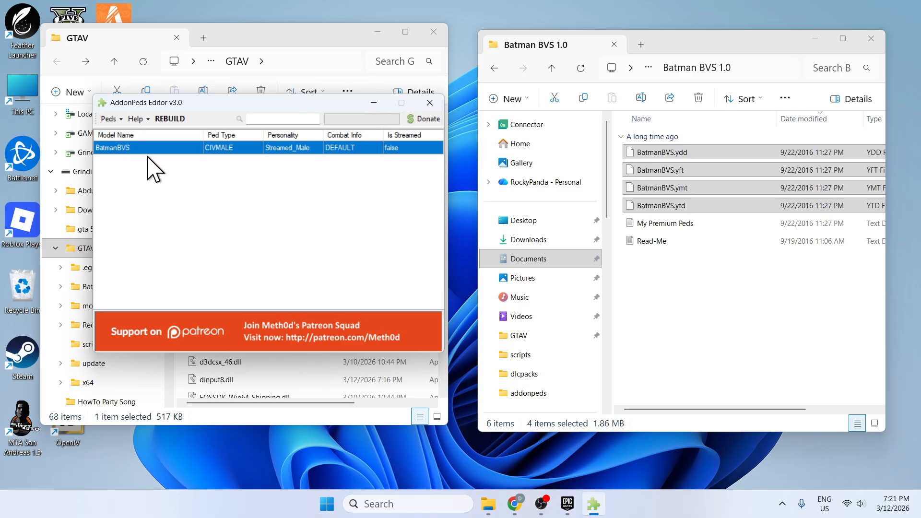
pyautogui.press('Delete')
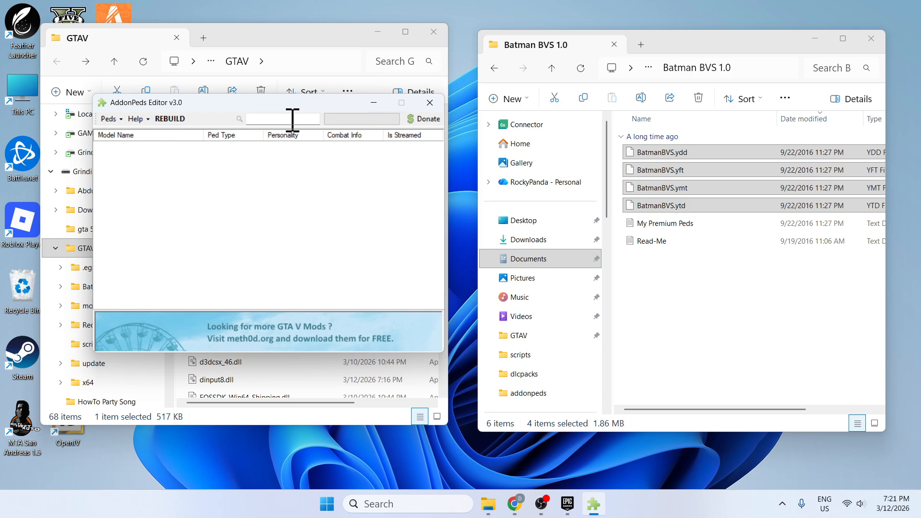
# Start a new ped entry with the model name BatmanBVS, copied from the BatmanBVS.ydd file name.
pyautogui.click(108, 119)
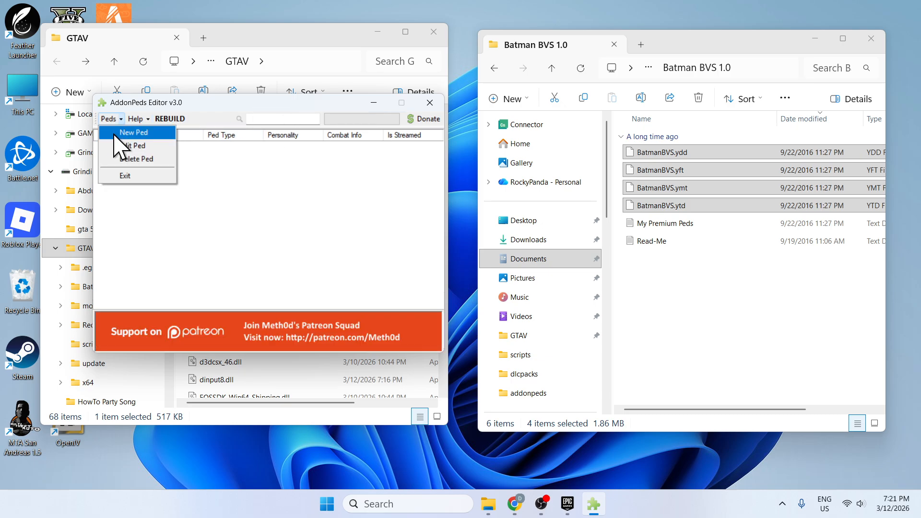
pyautogui.click(115, 133)
pyautogui.moveTo(434, 157); pyautogui.dragTo(236, 144)
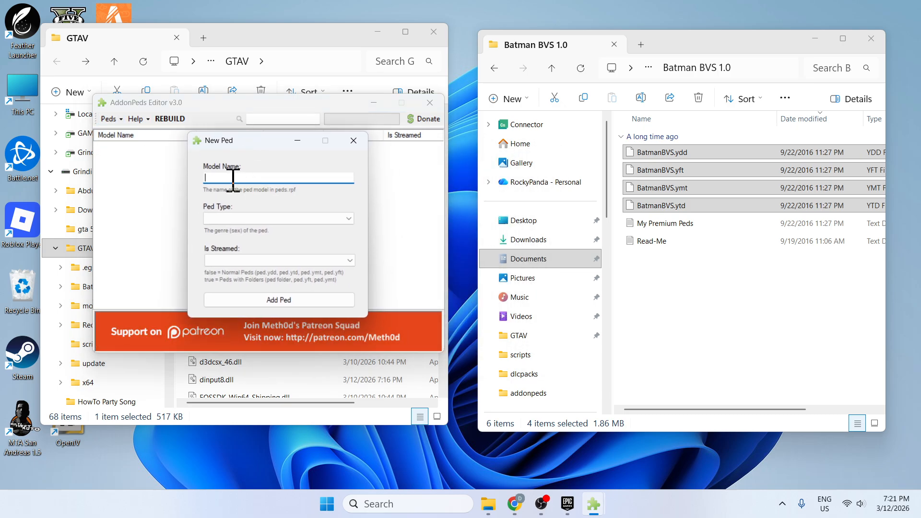
pyautogui.click(655, 152)
pyautogui.click(656, 153)
pyautogui.hotkey('ctrl', 'c')
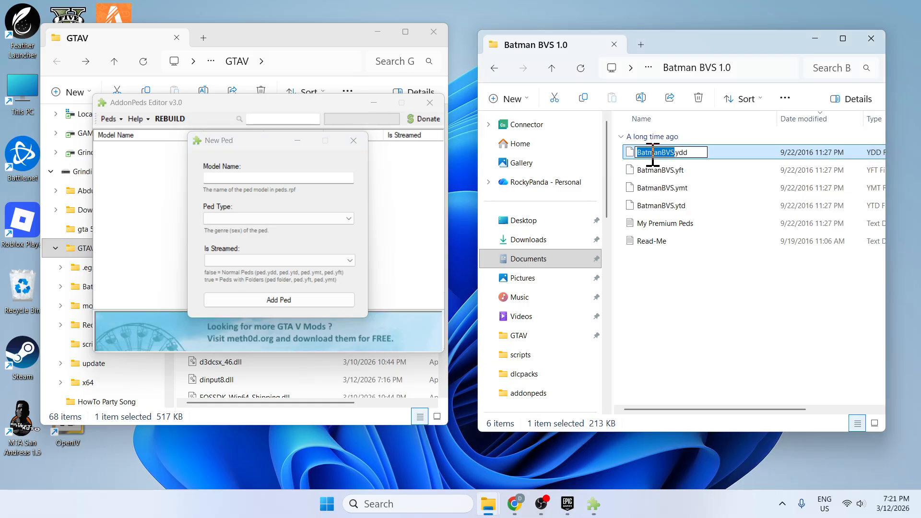
pyautogui.click(244, 179)
pyautogui.hotkey('ctrl', 'v')
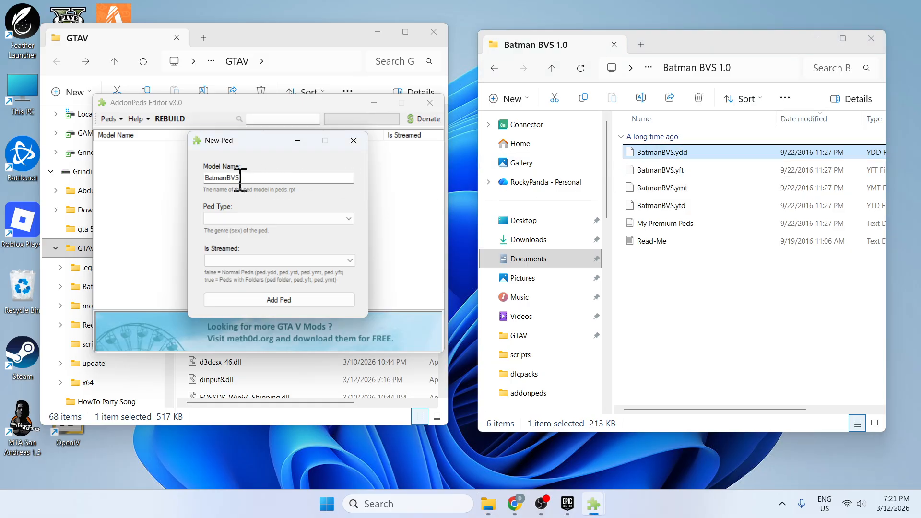
# Set the new ped's type to Male and Is Streamed to false, and add the ped to the list.
pyautogui.click(264, 219)
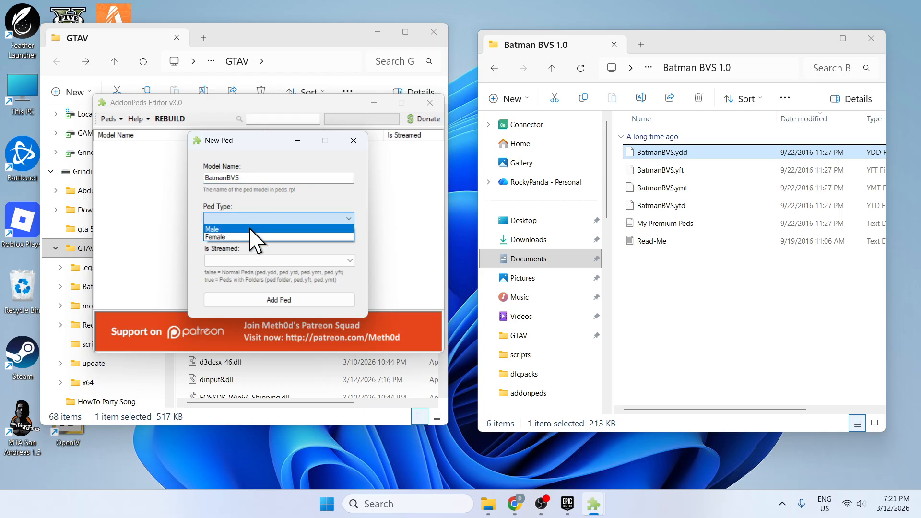
pyautogui.click(248, 229)
pyautogui.click(247, 261)
pyautogui.click(241, 269)
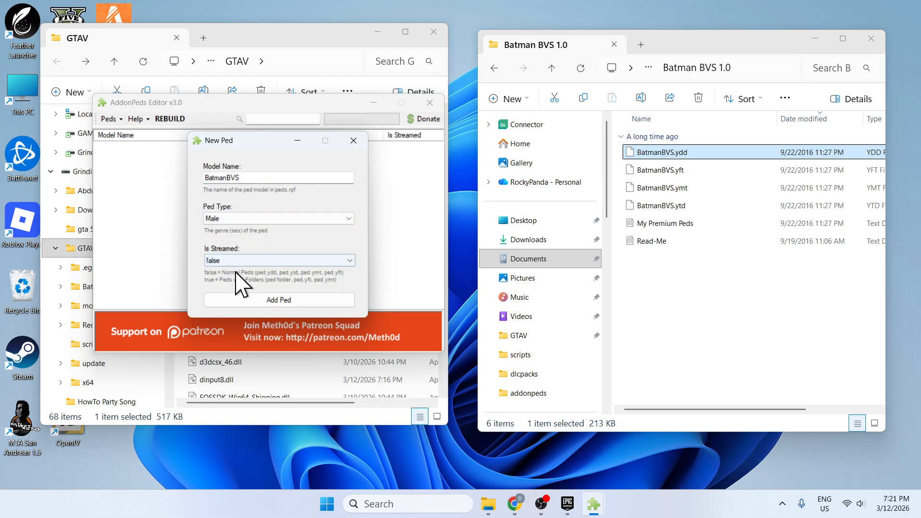
pyautogui.click(238, 301)
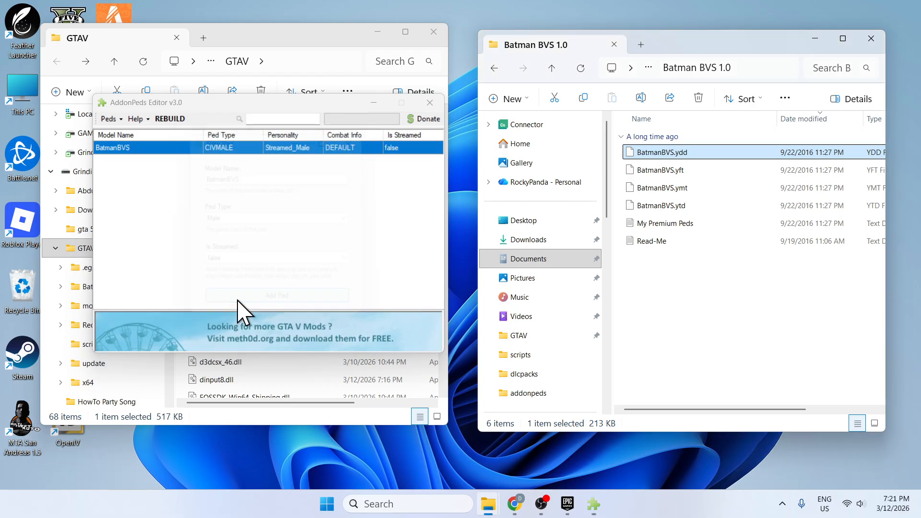
# Rebuild the addon peds, and close AddonPeds Editor and both File Explorer windows.
pyautogui.click(169, 120)
pyautogui.click(169, 120)
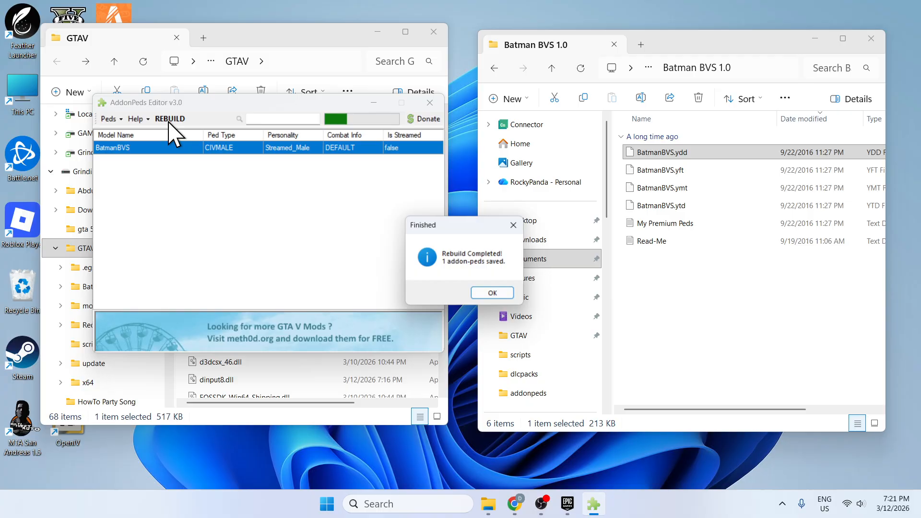
pyautogui.click(479, 294)
pyautogui.click(430, 102)
pyautogui.click(434, 32)
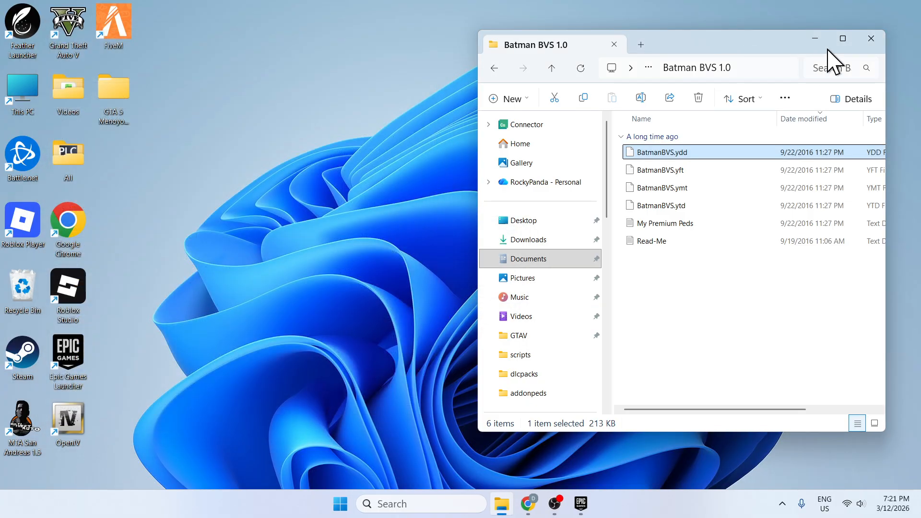
pyautogui.click(871, 38)
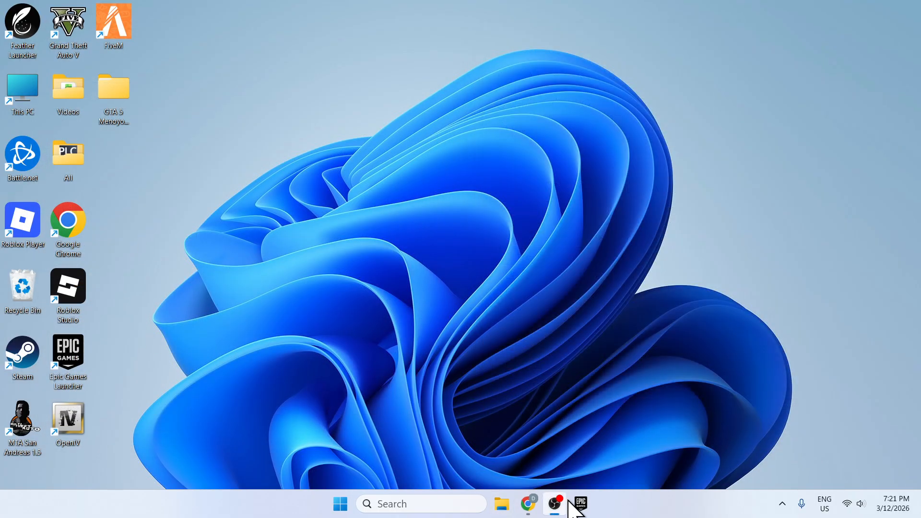
# In the Epic Games Launcher, check Grand Theft Auto V's launch options for -nobattleye, and minimize the launcher.
pyautogui.click(577, 504)
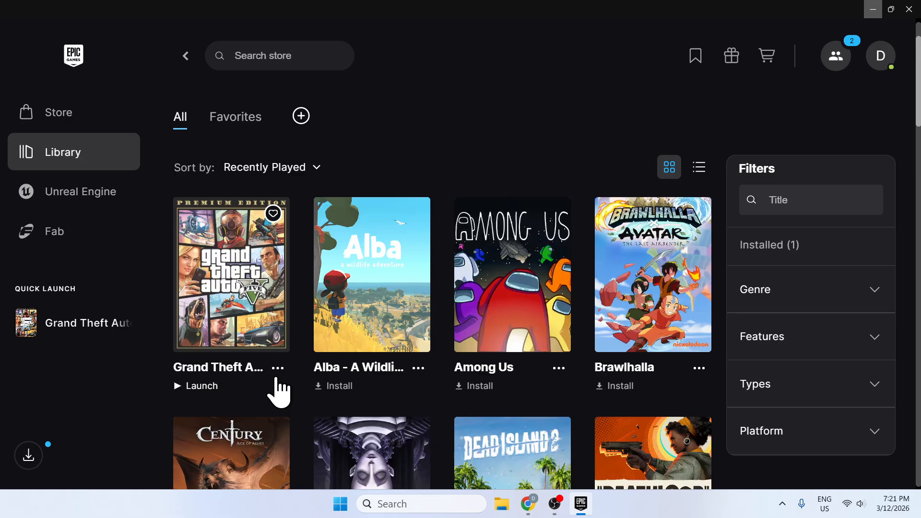
pyautogui.click(277, 369)
pyautogui.click(300, 238)
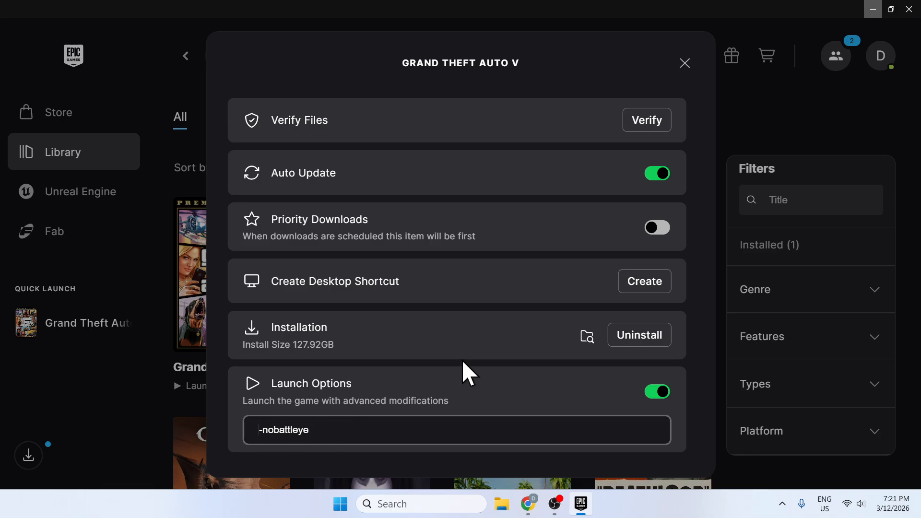
pyautogui.click(685, 63)
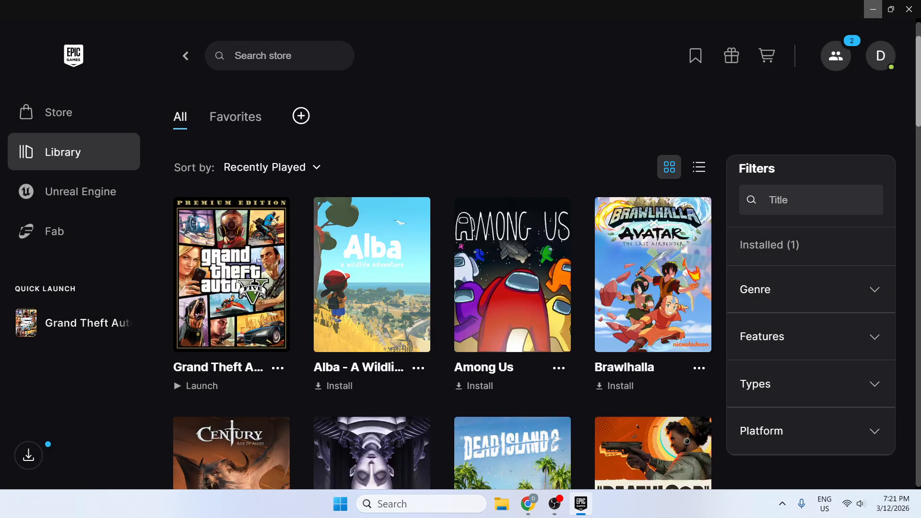
pyautogui.click(872, 9)
# Switch to Grand Theft Auto V, resume play and change the player model to Batman with the AddonPeds Ped Selector.
pyautogui.click(581, 502)
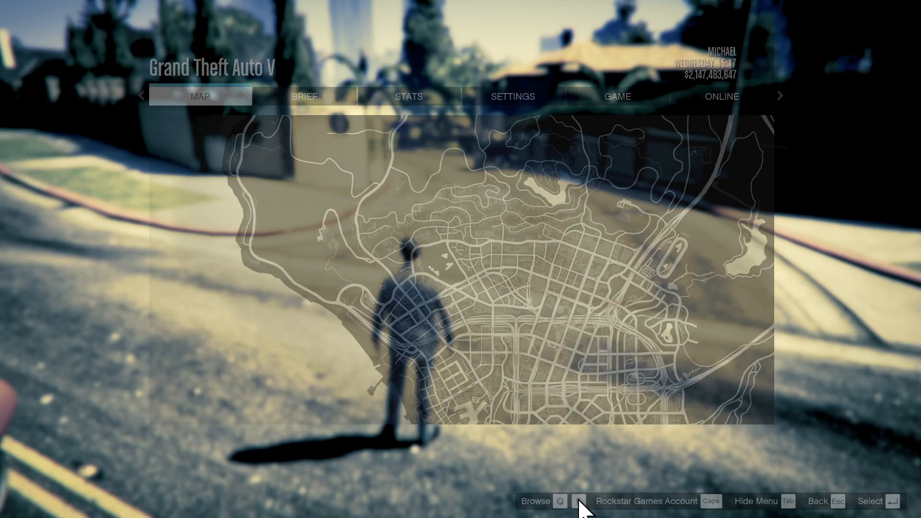
pyautogui.press('Escape')
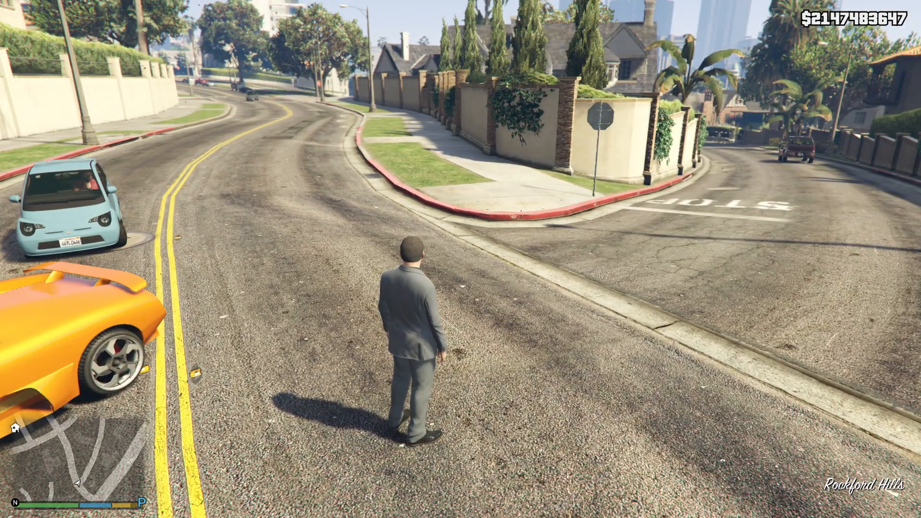
pyautogui.press('l')
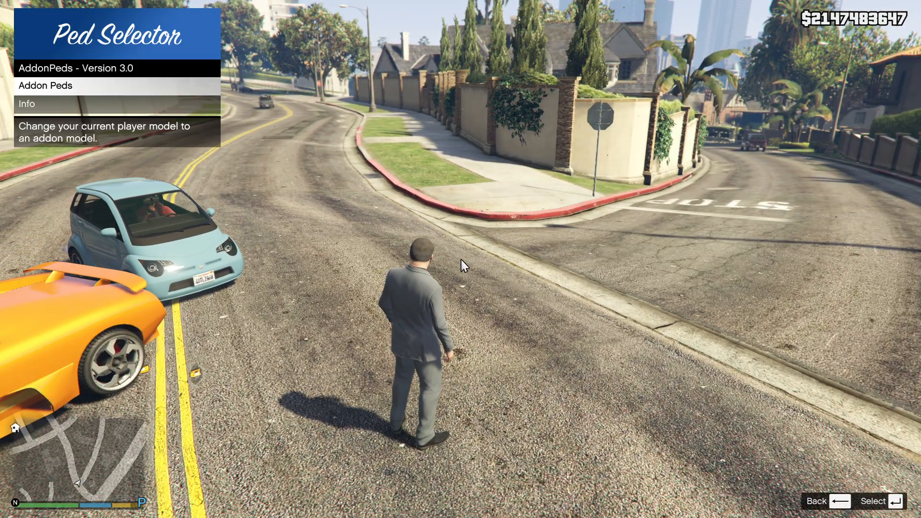
pyautogui.press('Return')
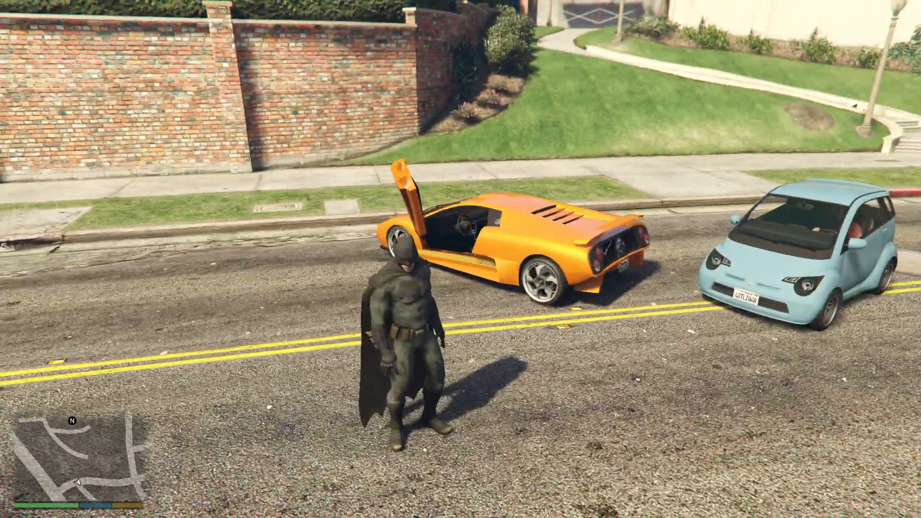
pyautogui.press('s')
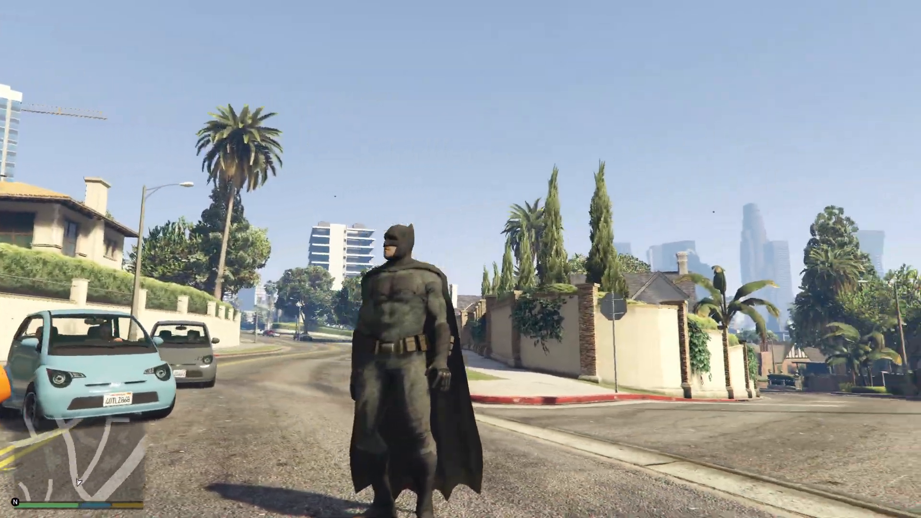
pyautogui.press('w')
pyautogui.press('r')
pyautogui.press('r')
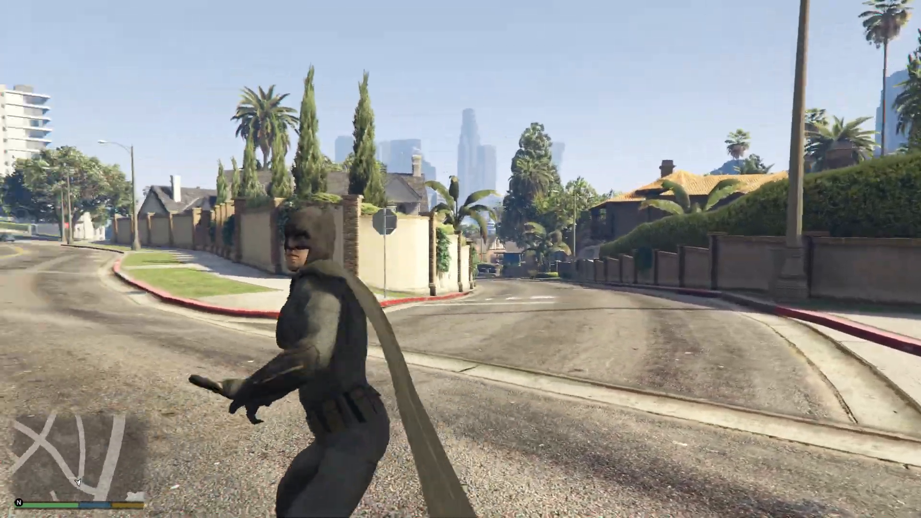
pyautogui.press('r')
pyautogui.press('r')
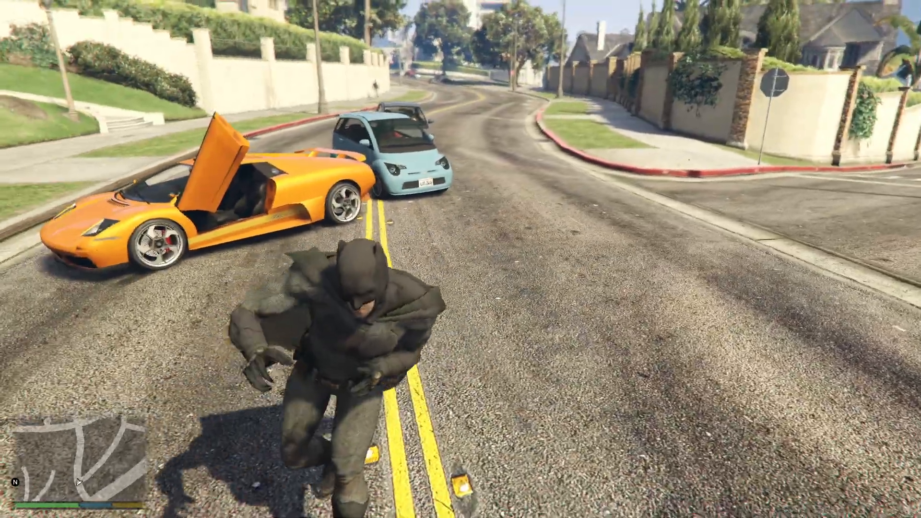
pyautogui.press('w')
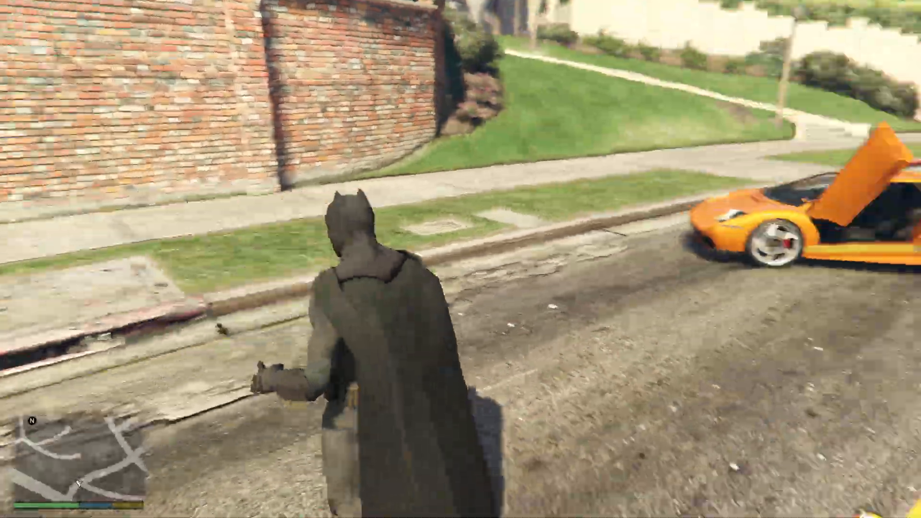
pyautogui.press('d')
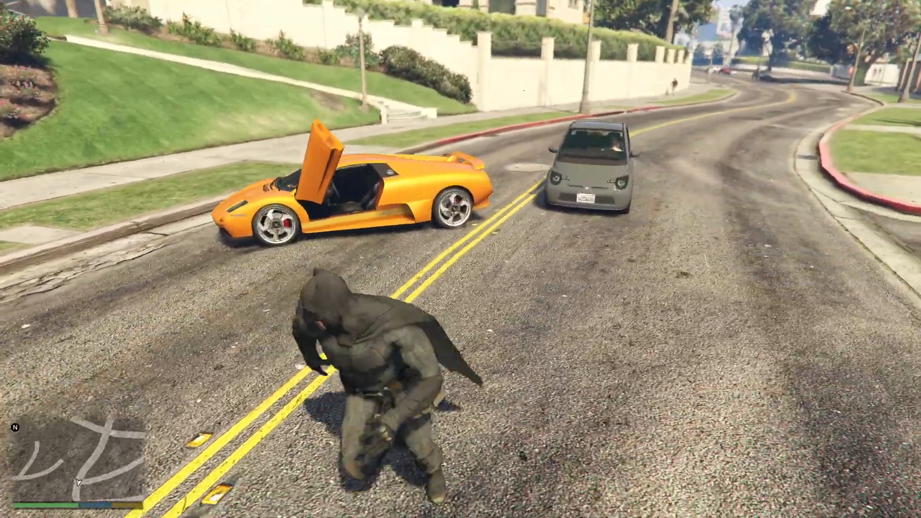
pyautogui.press('w')
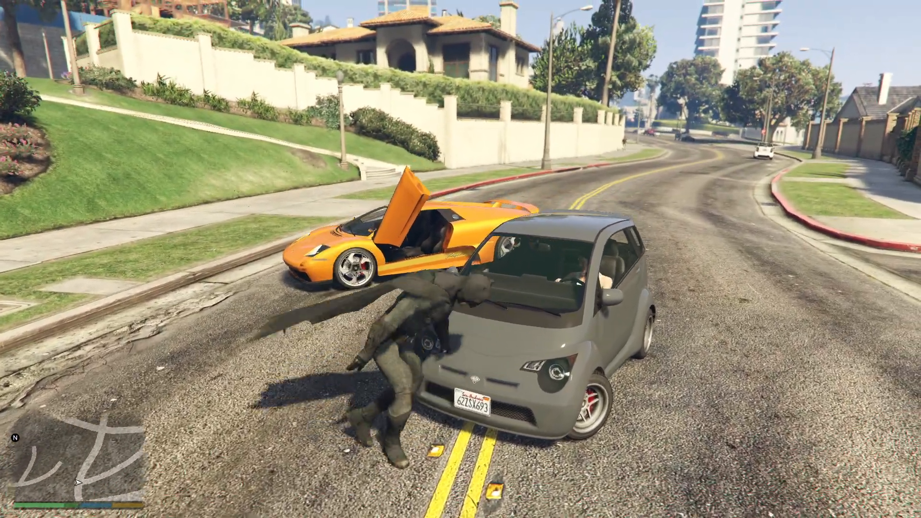
pyautogui.press('w')
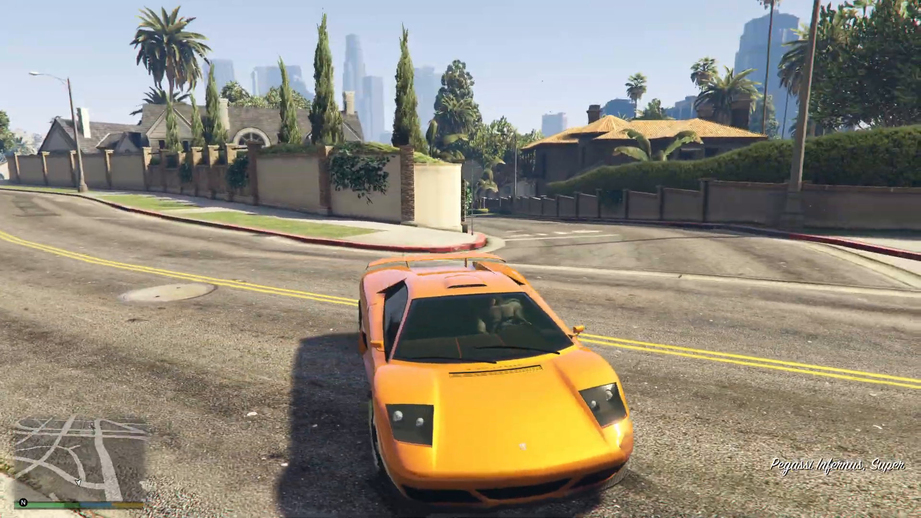
pyautogui.press('w')
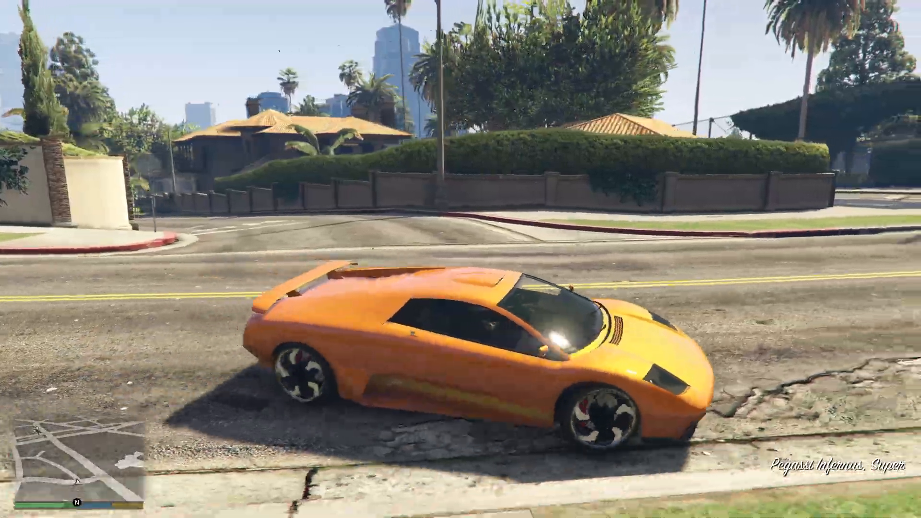
pyautogui.press('a')
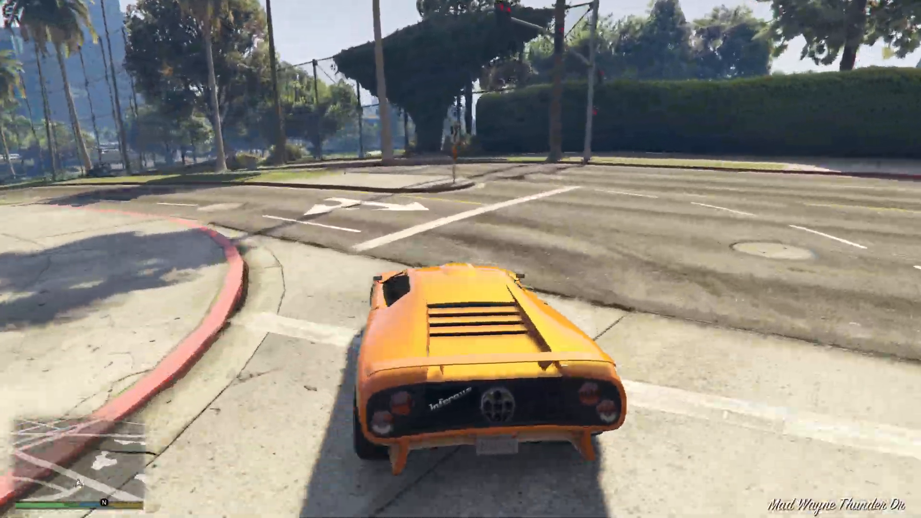
pyautogui.press('w')
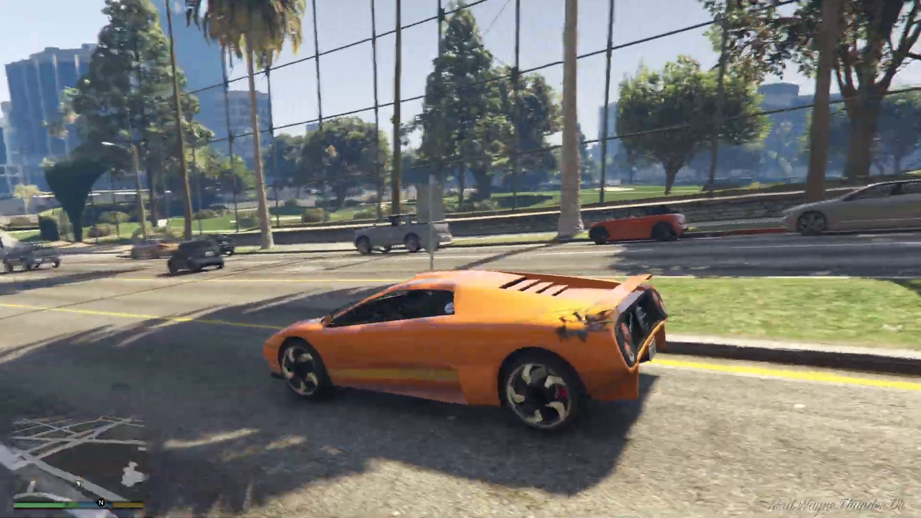
pyautogui.press('f')
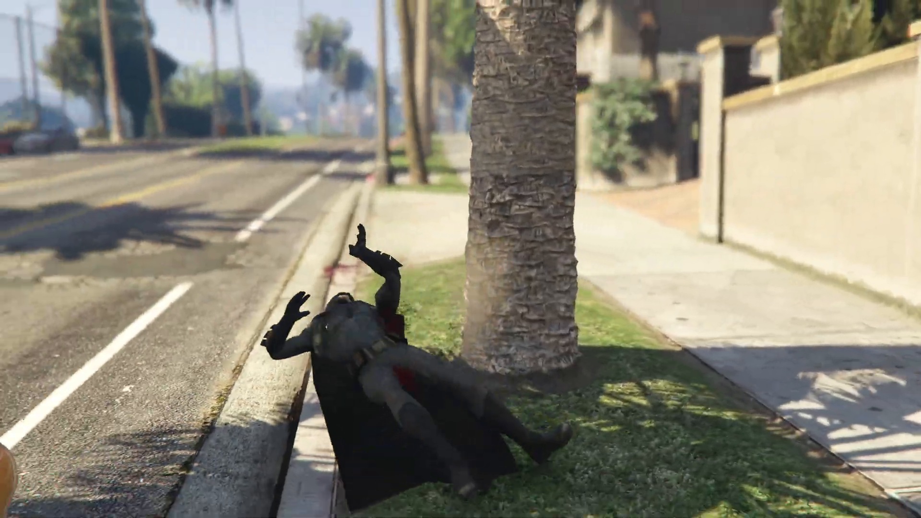